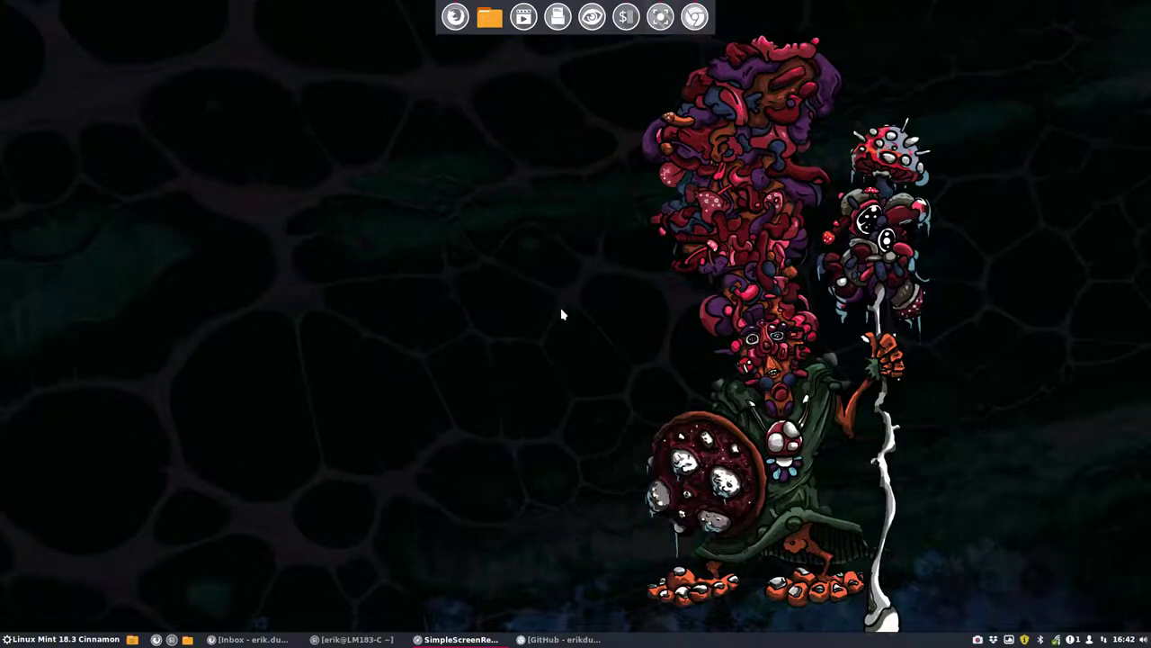
# - Run neofetch in a new terminal to show the system information, and close the terminal
pyautogui.hotkey('ctrl', 'alt', 't')
pyautogui.write('neofetch')
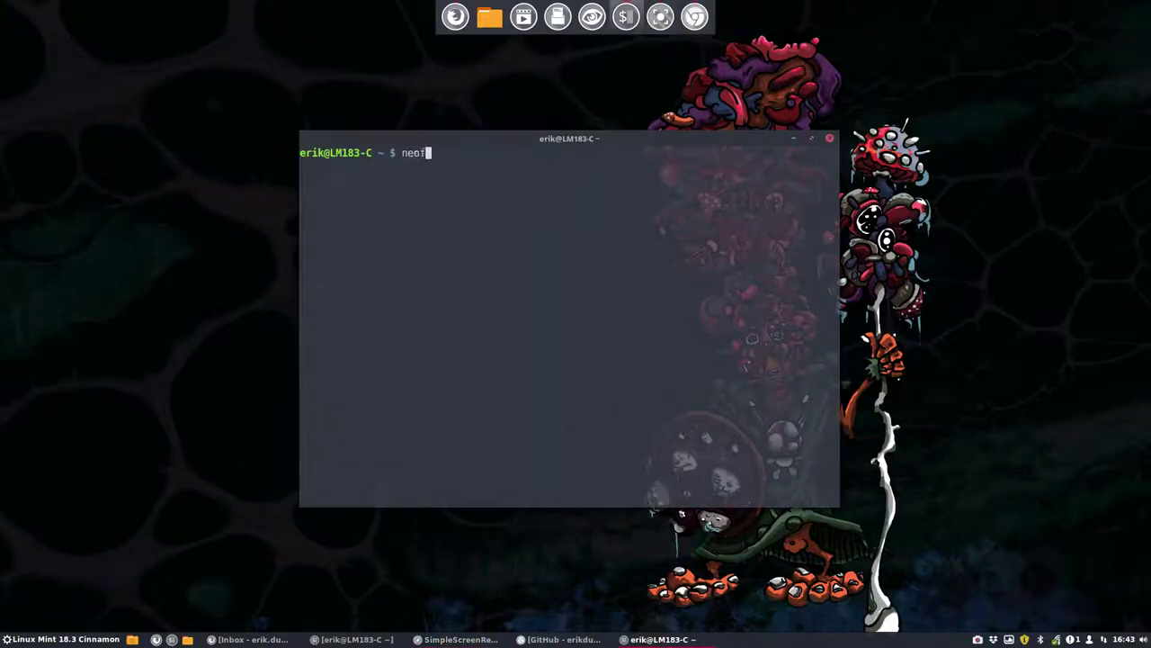
pyautogui.press('Return')
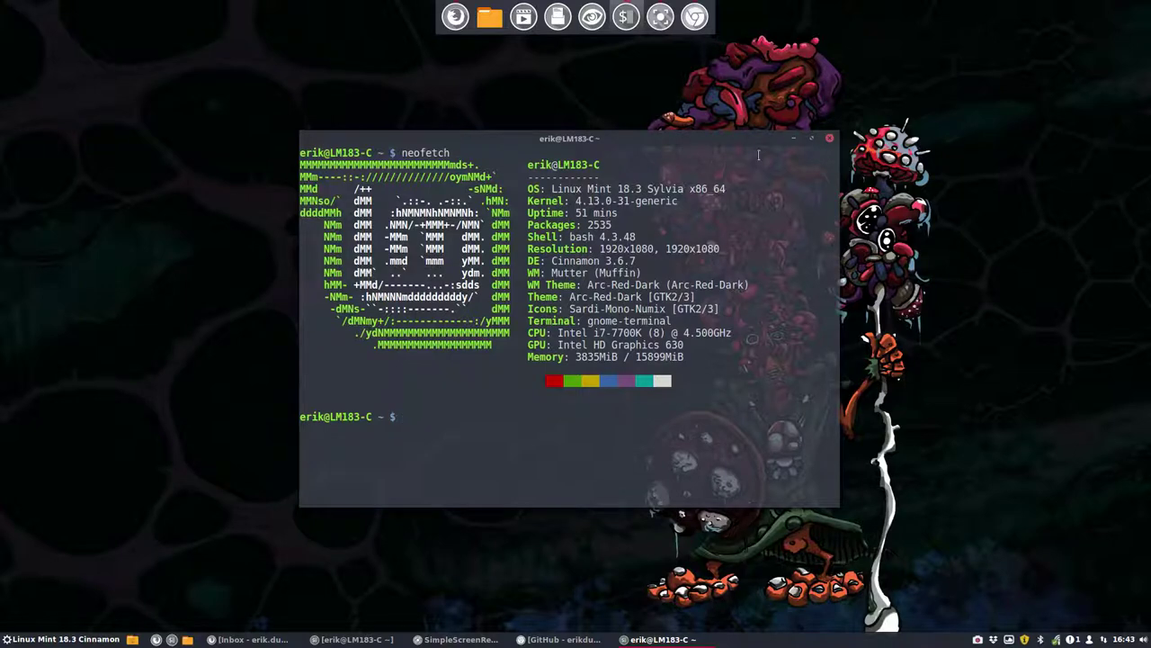
pyautogui.click(830, 139)
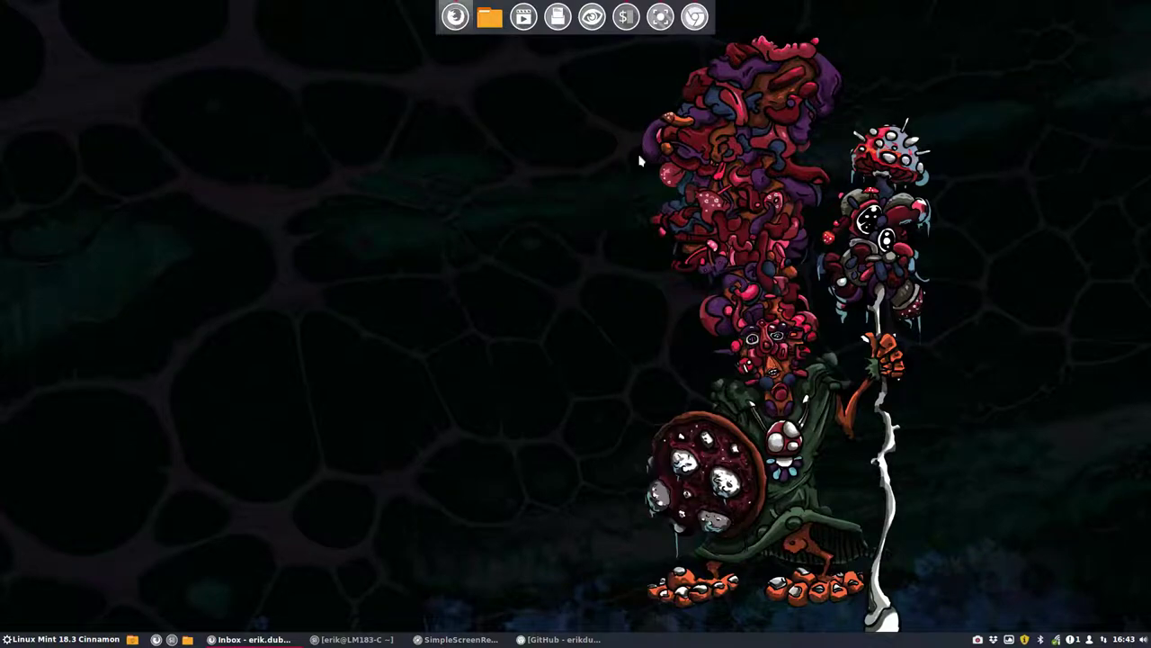
# - Bring up the Arc-Theme-Colora GitHub page in the browser and look over its file list and README
pyautogui.click(562, 639)
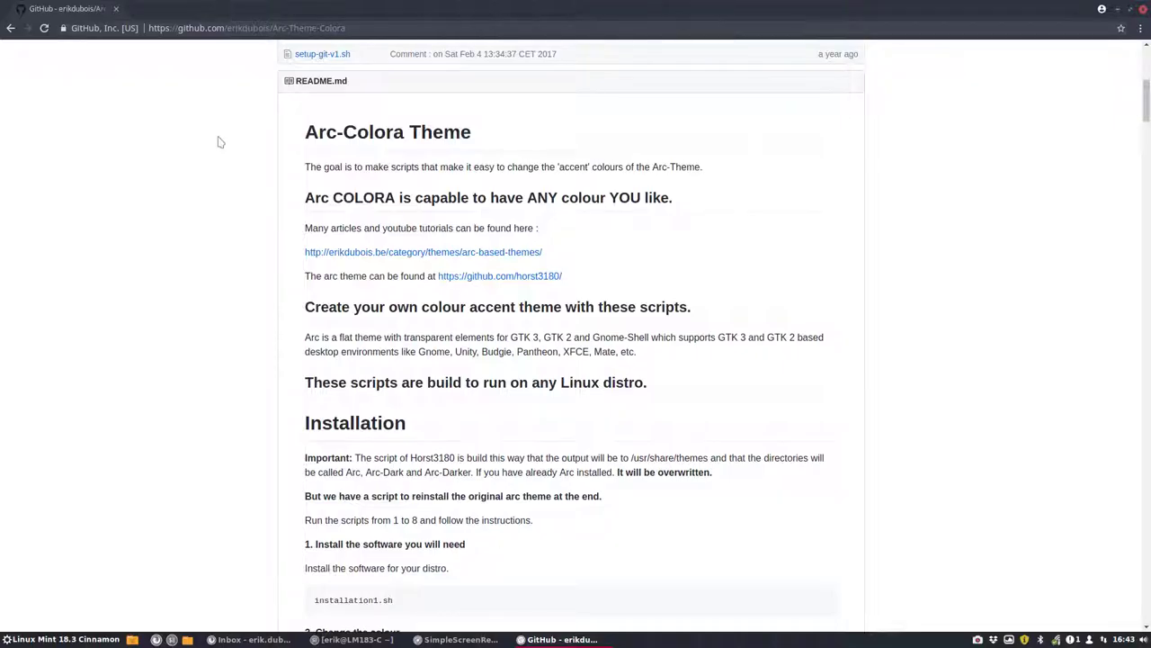
pyautogui.scroll(5, 239, 159)
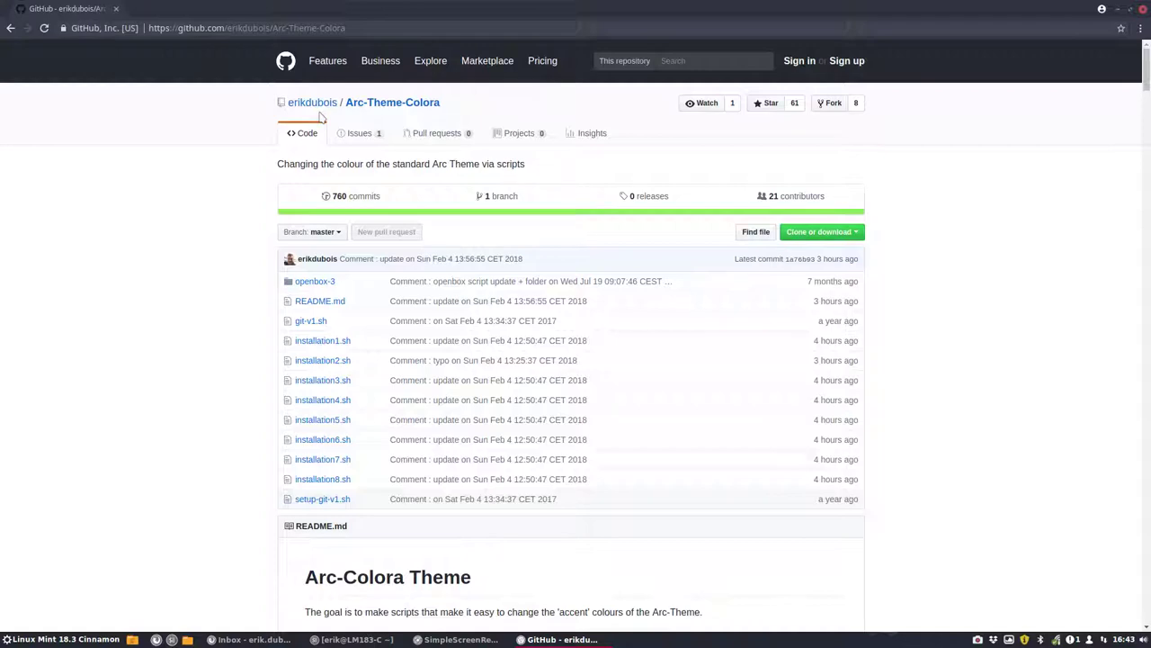
pyautogui.scroll(-7, 320, 117)
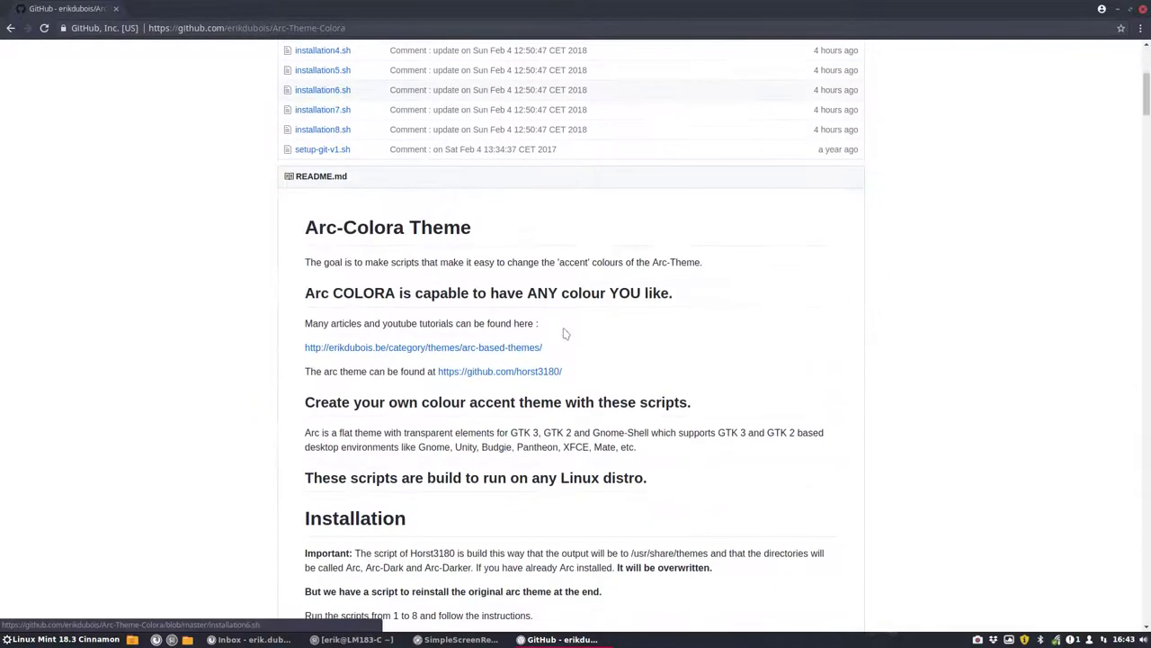
# - Follow the README link to the original arc-theme repository, review its variants and installation section, and return to Arc-Theme-Colora
pyautogui.click(537, 374)
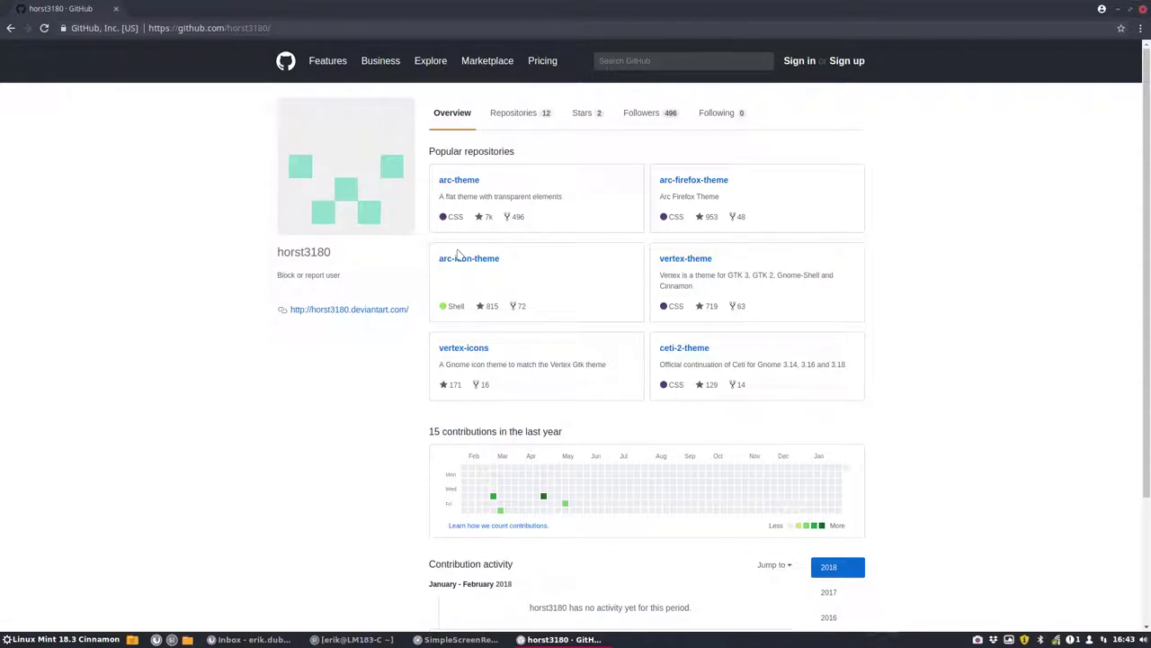
pyautogui.click(460, 182)
pyautogui.scroll(-5, 192, 342)
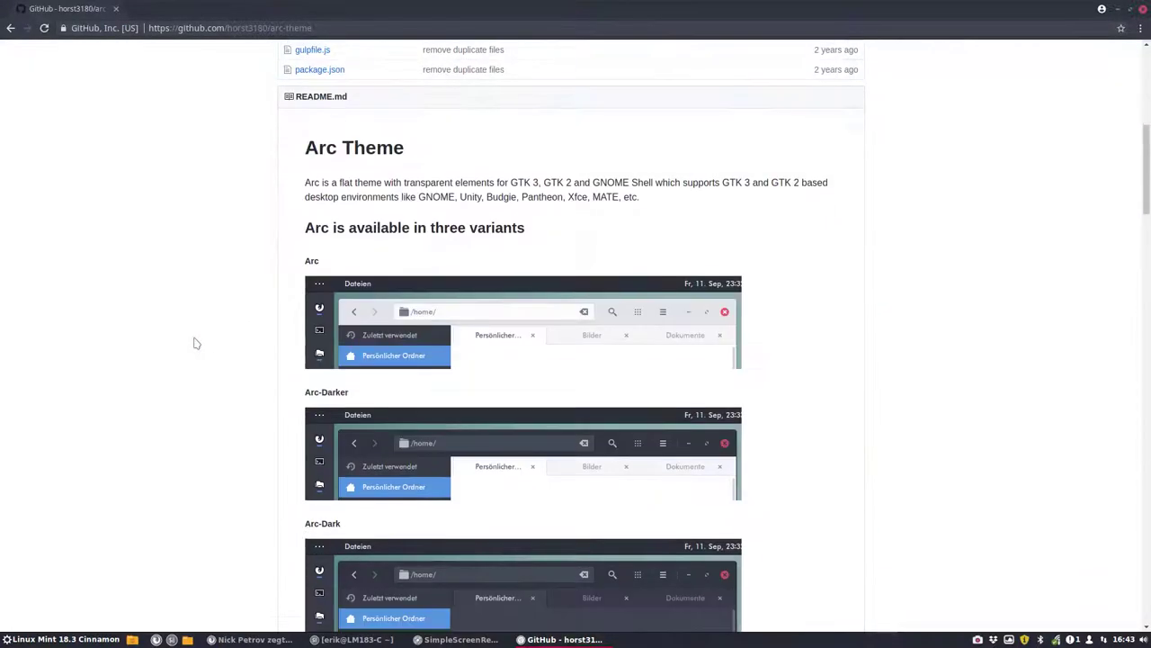
pyautogui.scroll(-6, 416, 335)
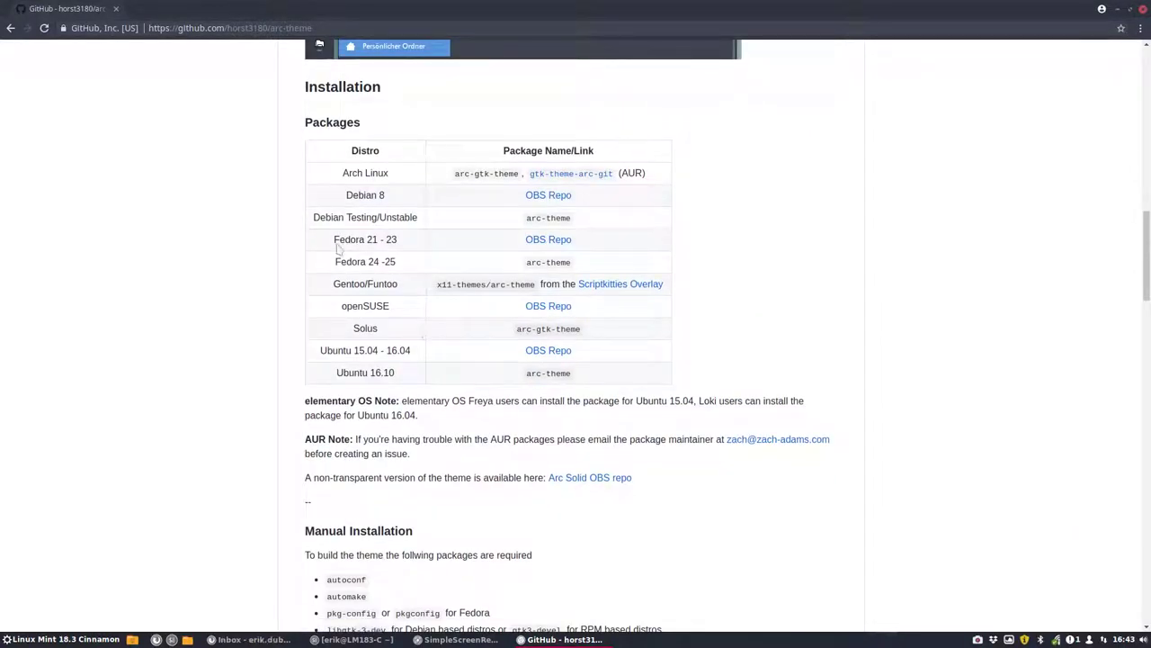
pyautogui.click(11, 28)
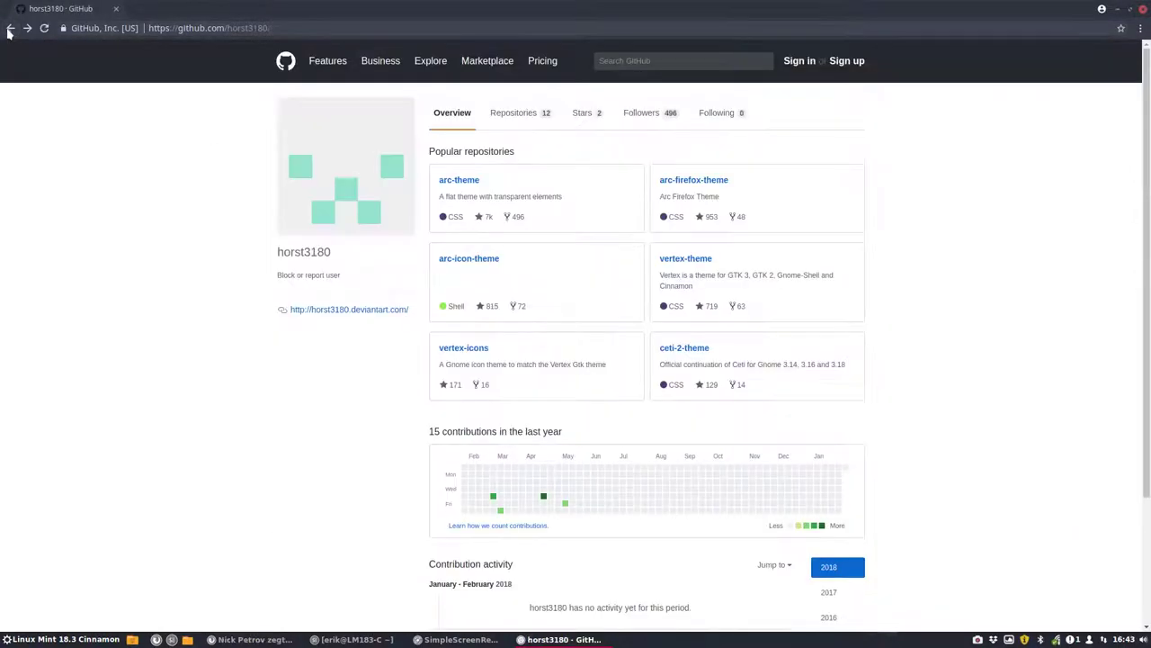
pyautogui.click(11, 28)
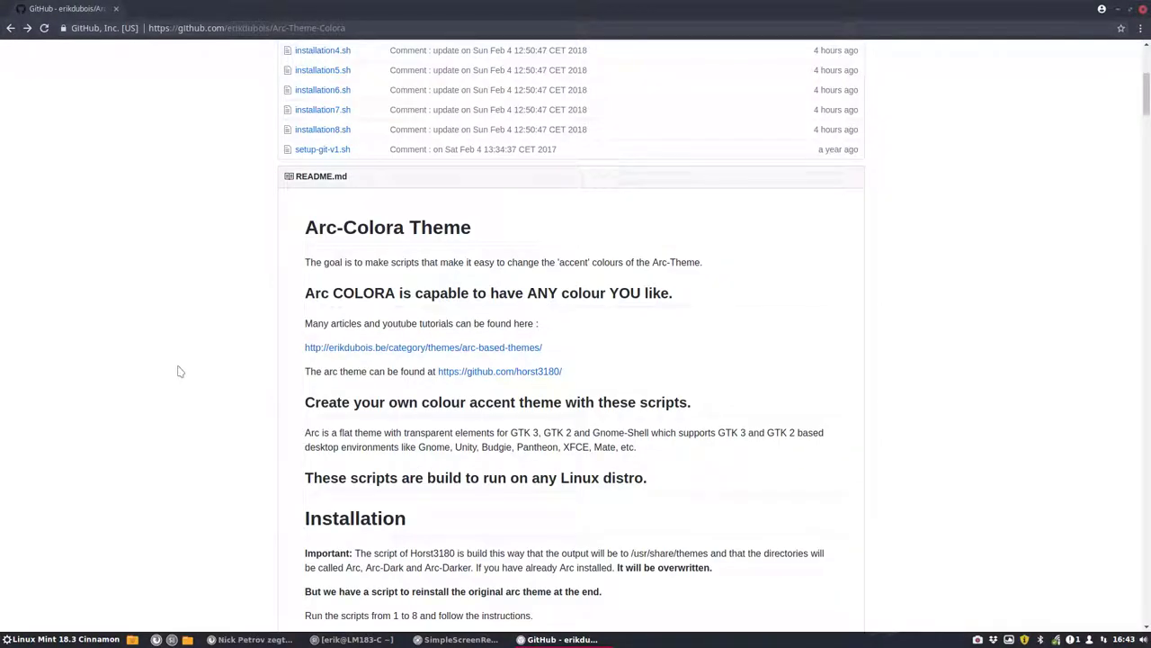
pyautogui.scroll(3, 179, 372)
pyautogui.scroll(1, 179, 372)
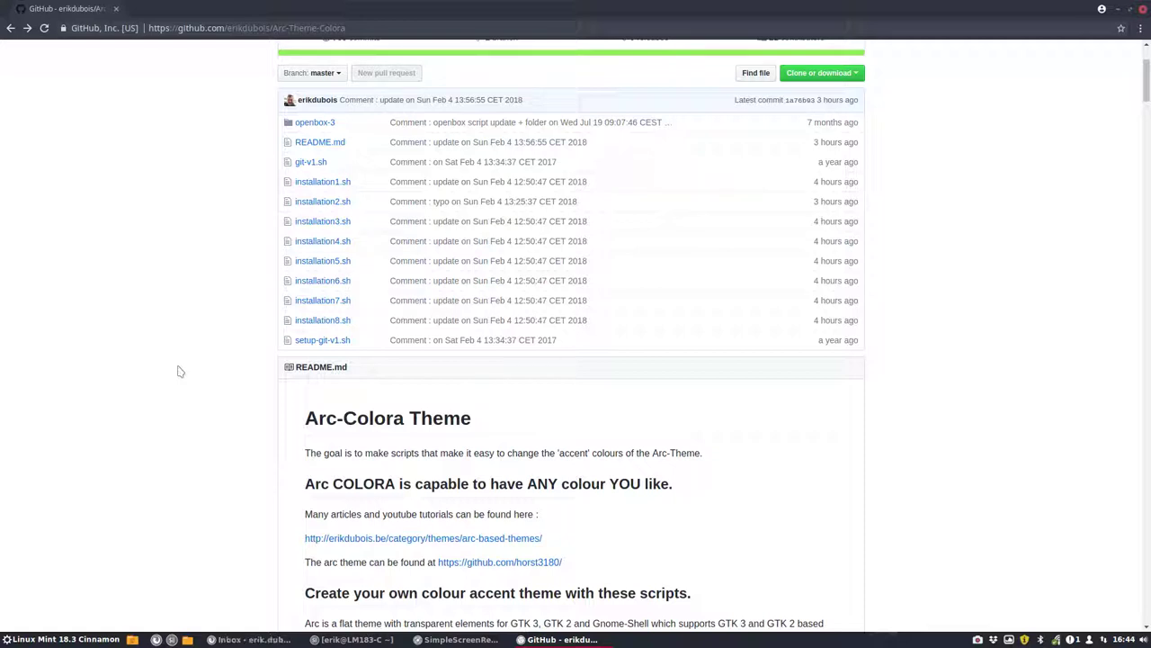
# - Search Google for the colour #ff1111 in a new browser tab
pyautogui.click(137, 9)
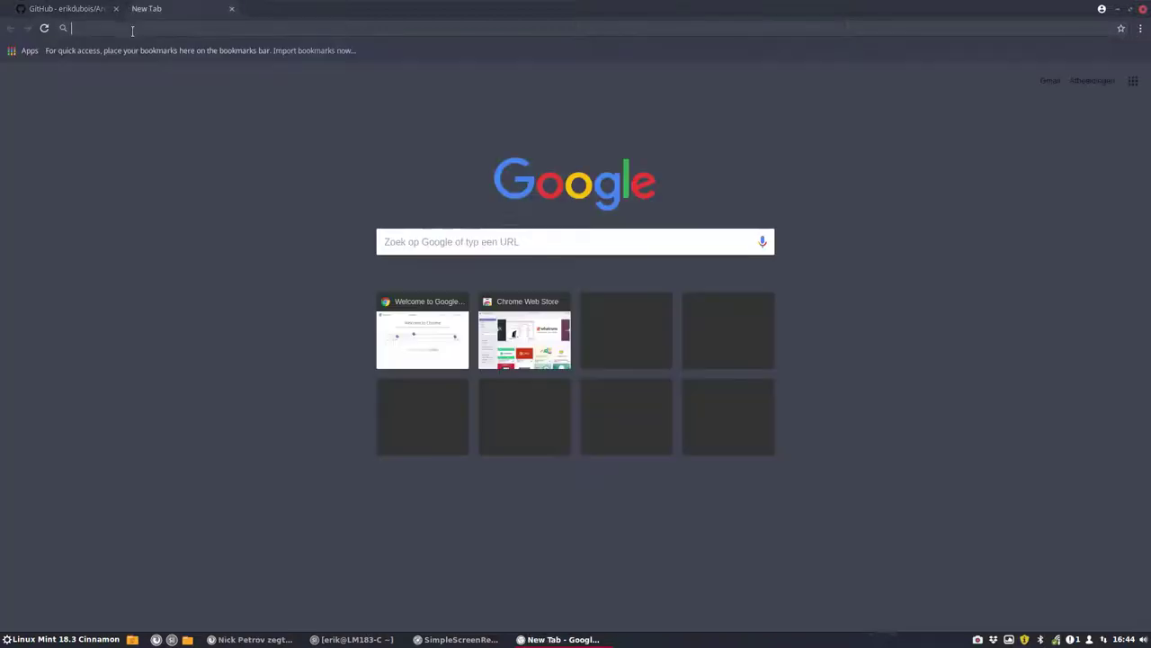
pyautogui.write('#ff1111')
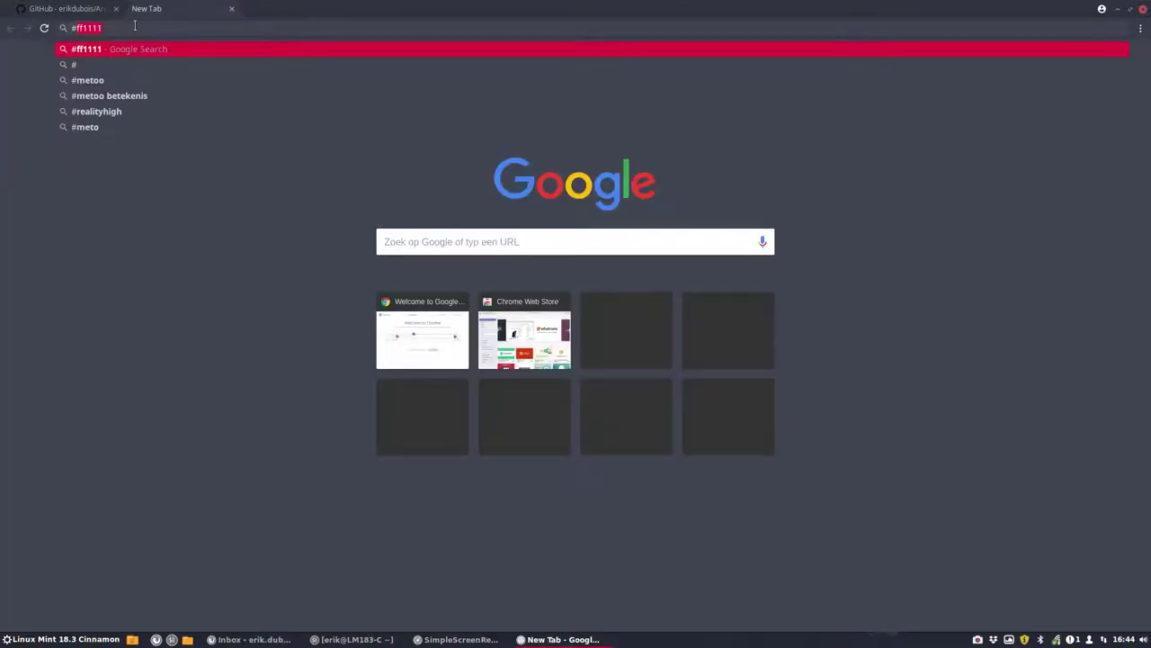
pyautogui.press('Return')
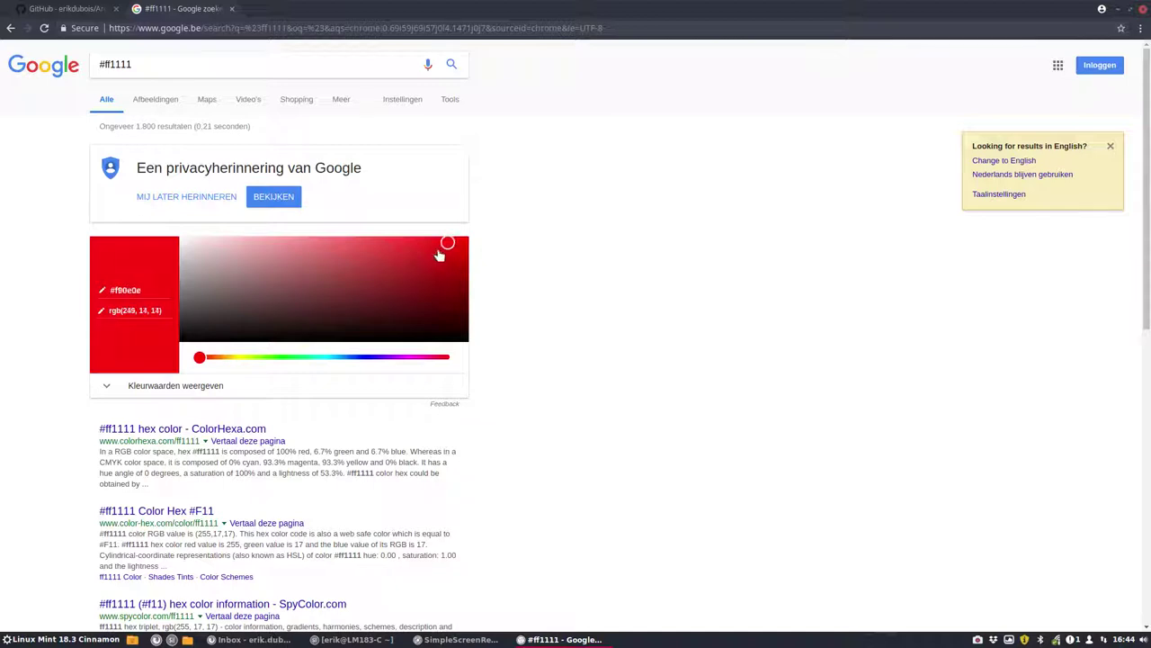
# - Adjust the hue and shade in Google's colour picker to the orange #e89119
pyautogui.moveTo(447, 241); pyautogui.dragTo(362, 256)
pyautogui.moveTo(200, 357); pyautogui.dragTo(233, 360)
pyautogui.moveTo(360, 256); pyautogui.dragTo(413, 255)
pyautogui.moveTo(233, 357); pyautogui.dragTo(224, 357)
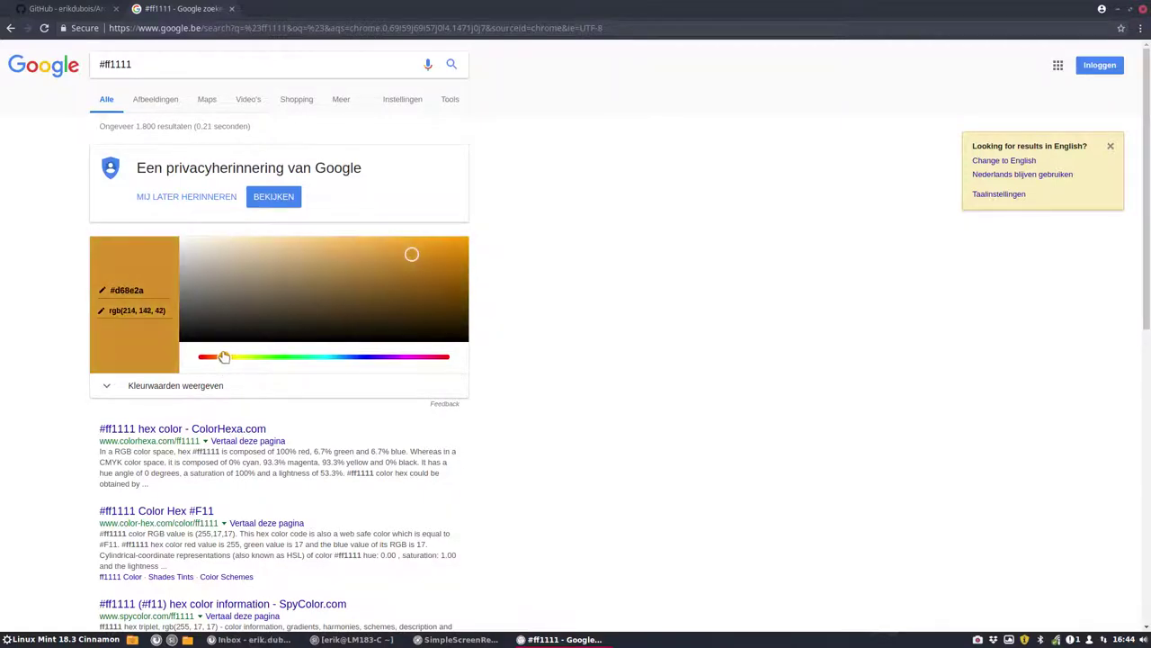
pyautogui.moveTo(412, 256); pyautogui.dragTo(437, 247)
# - Examine the current theme's accent colour in the application menu and the file manager's menus, and close the file manager
pyautogui.press('super')
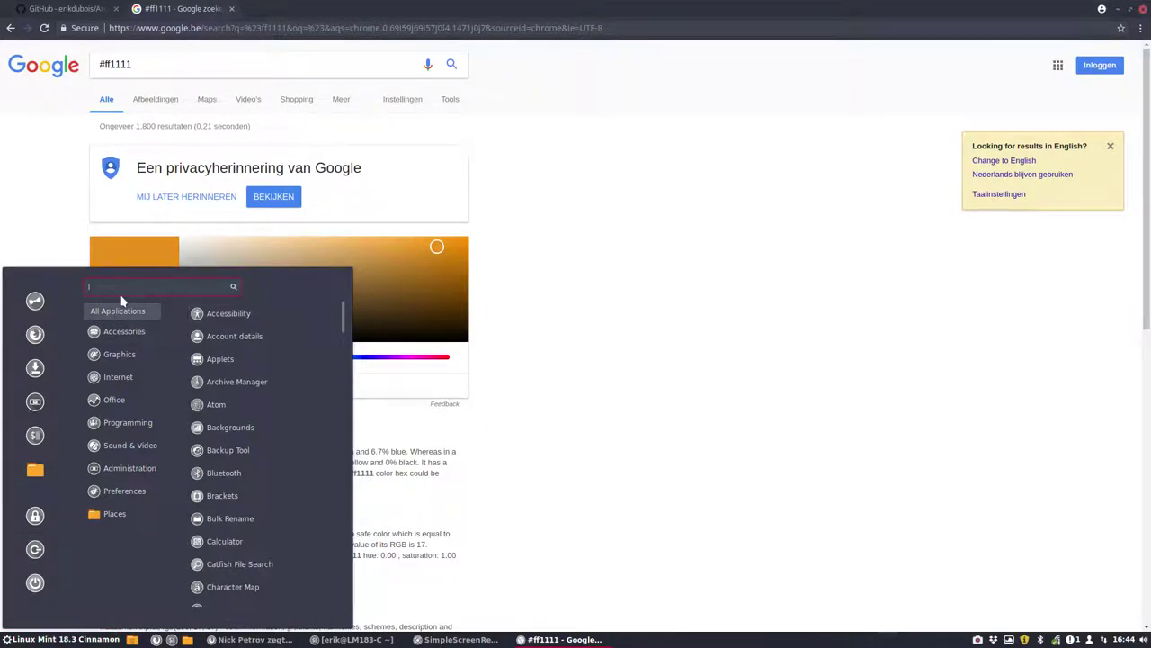
pyautogui.click(606, 282)
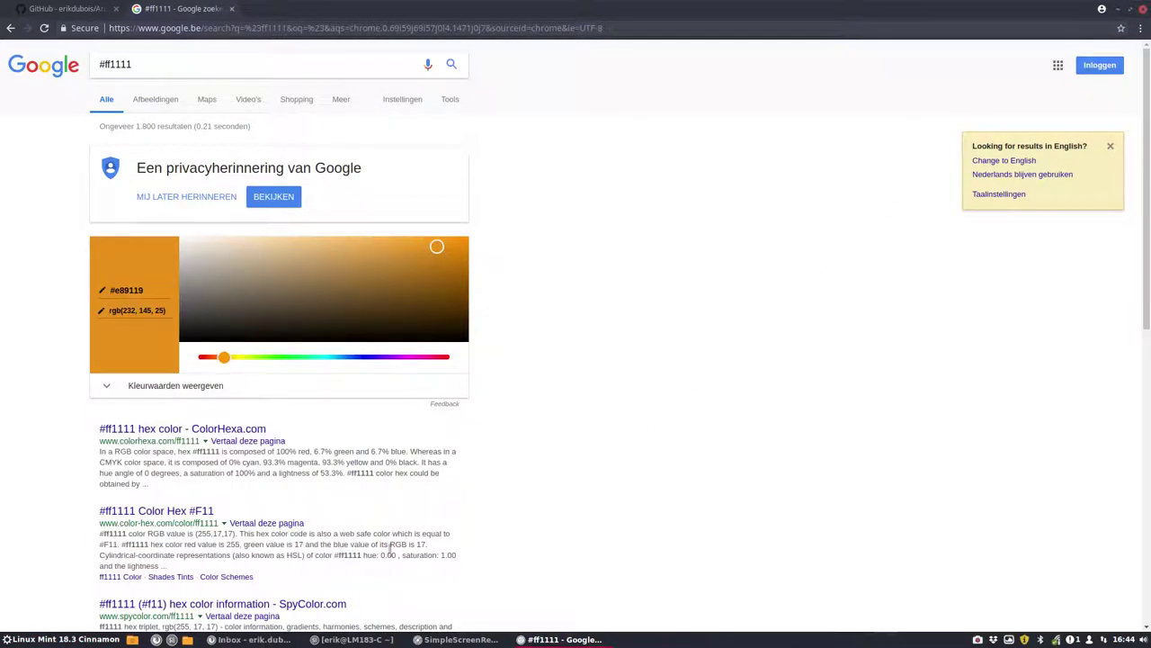
pyautogui.click(188, 640)
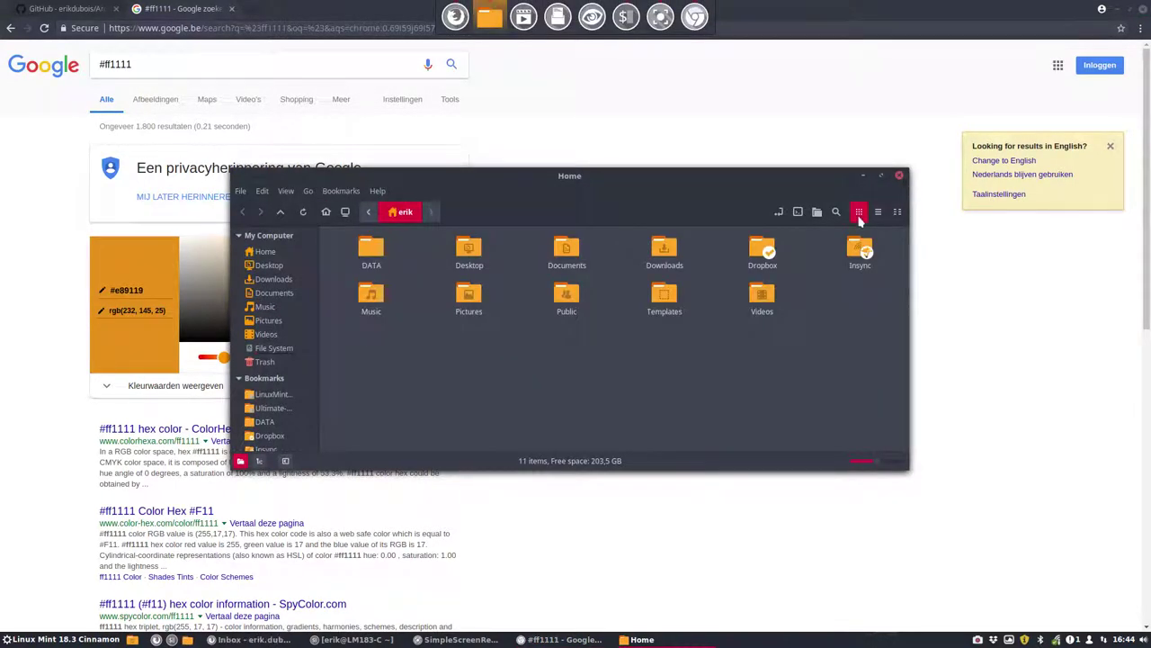
pyautogui.click(262, 190)
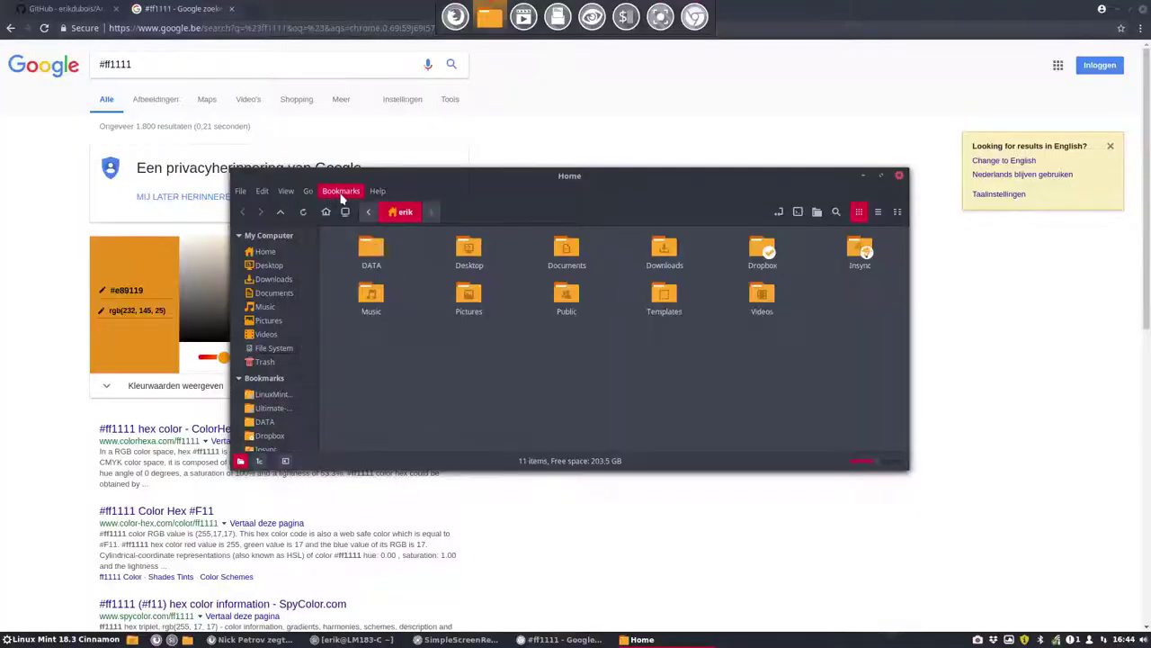
pyautogui.moveTo(340, 192)
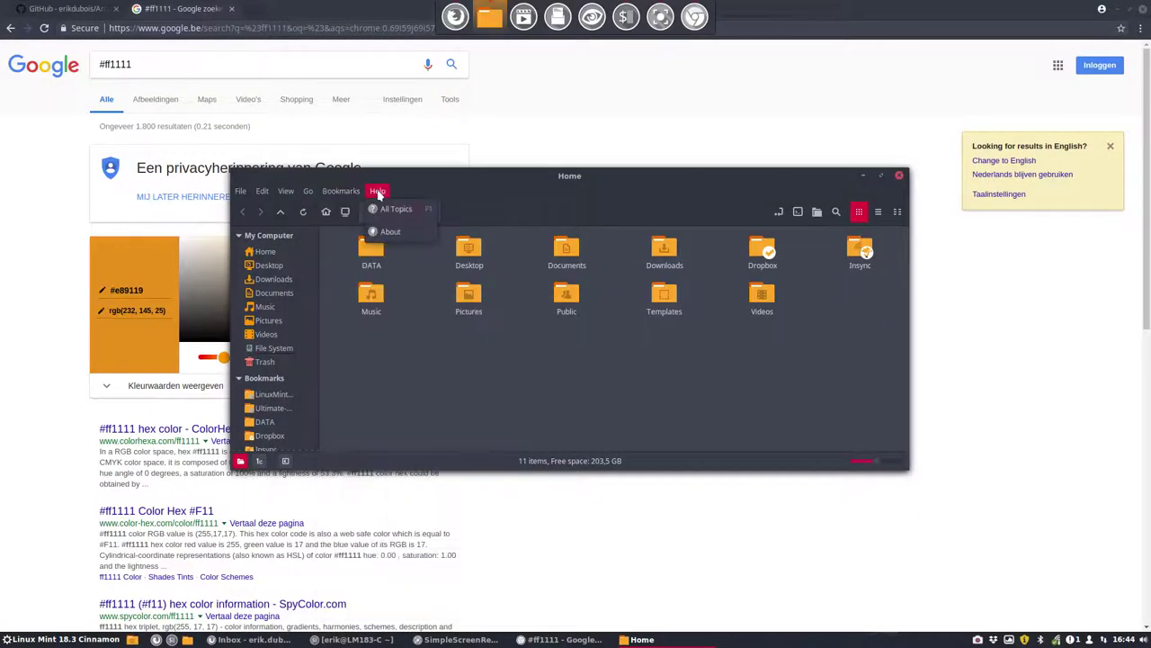
pyautogui.moveTo(281, 196)
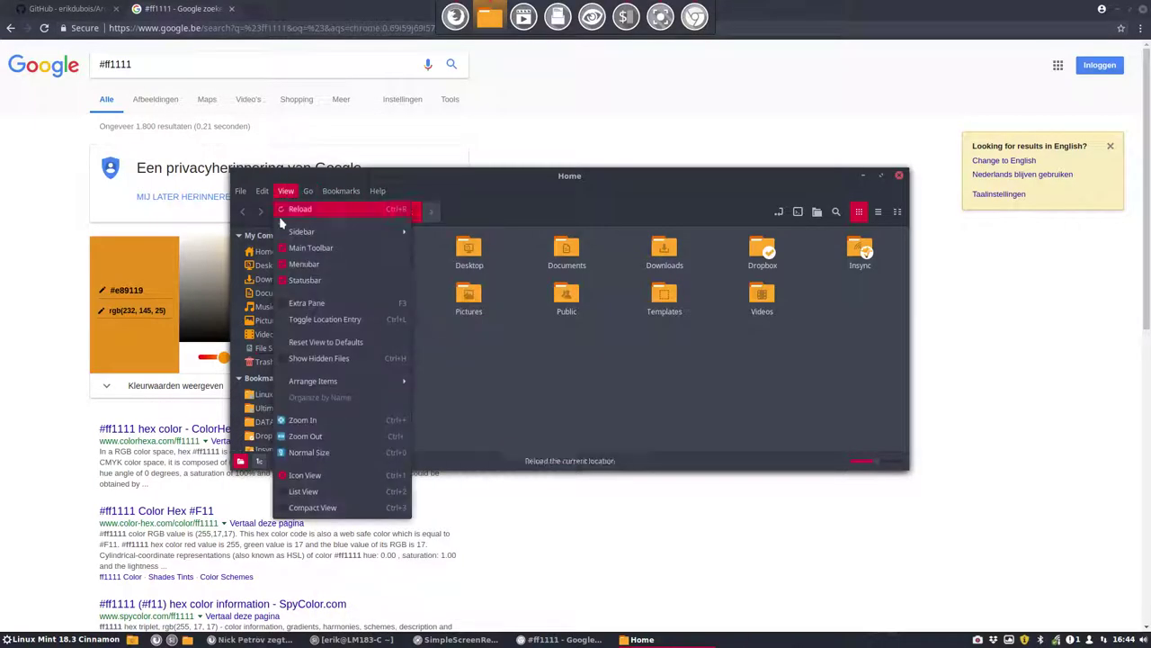
pyautogui.click(763, 388)
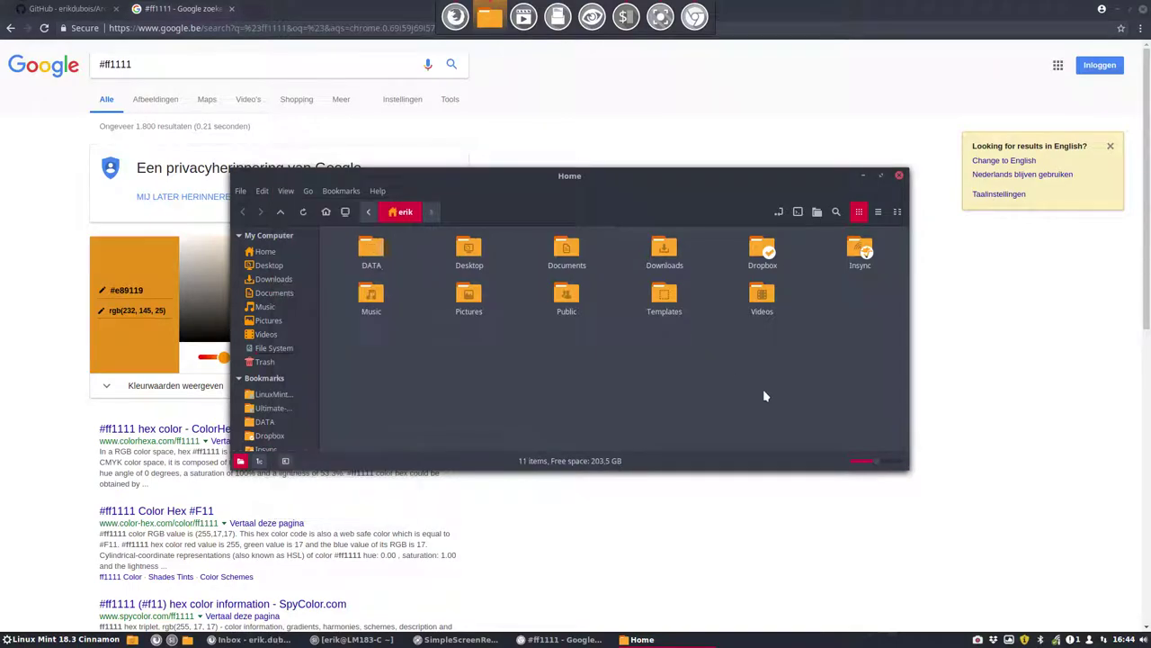
pyautogui.click(900, 179)
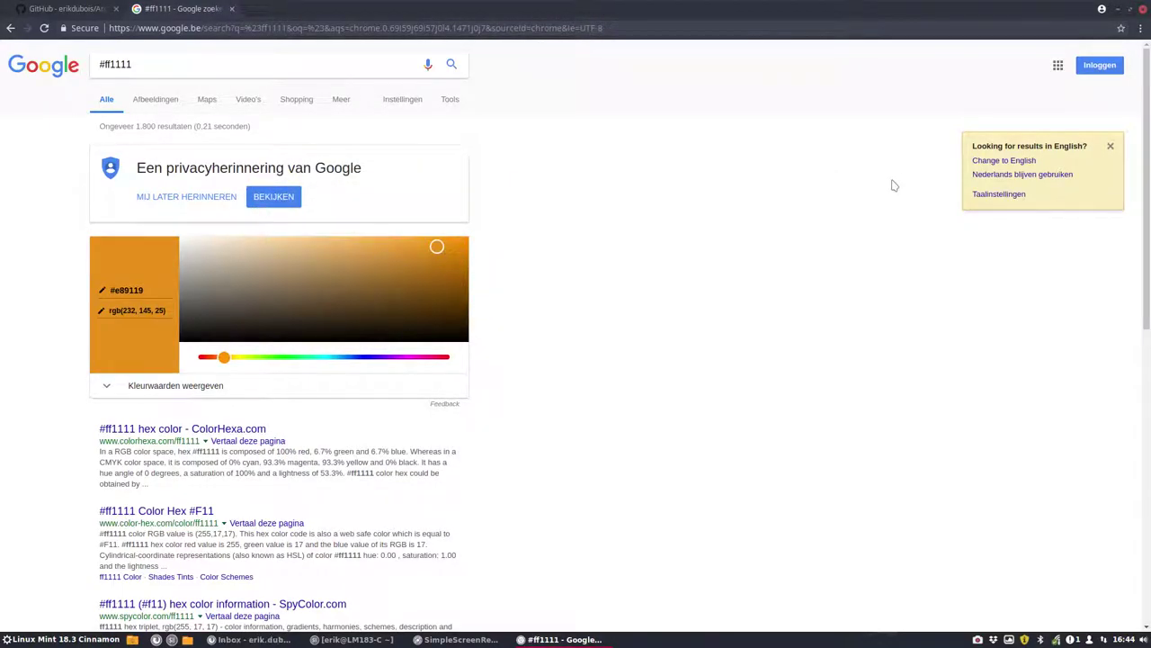
# - Select the hex code #e89119 in Google's colour picker
pyautogui.click(112, 288)
pyautogui.moveTo(112, 289); pyautogui.dragTo(143, 291)
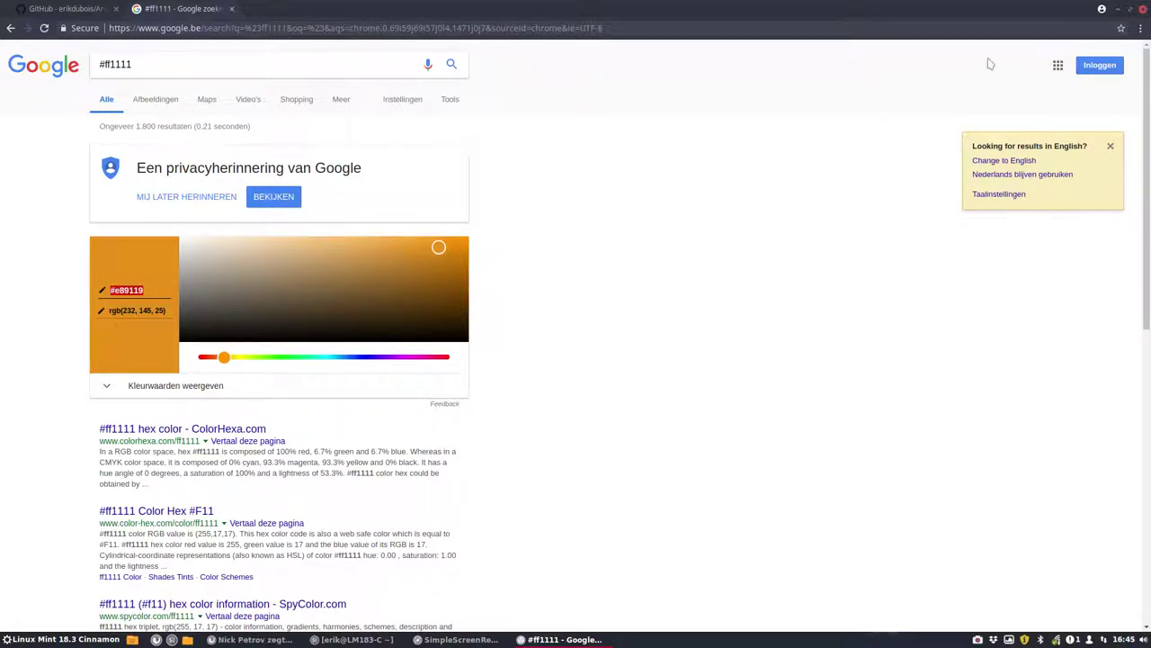
# - Copy the HTTPS clone URL of the Arc-Theme-Colora repository and minimize the browser
pyautogui.click(62, 10)
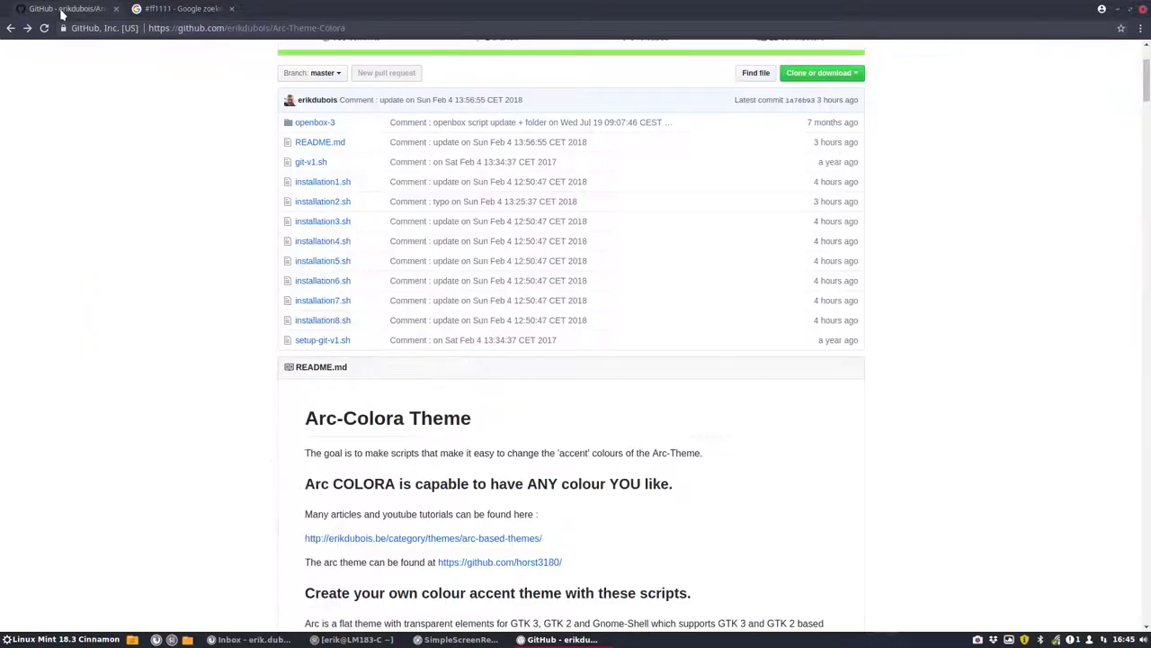
pyautogui.scroll(2, 140, 333)
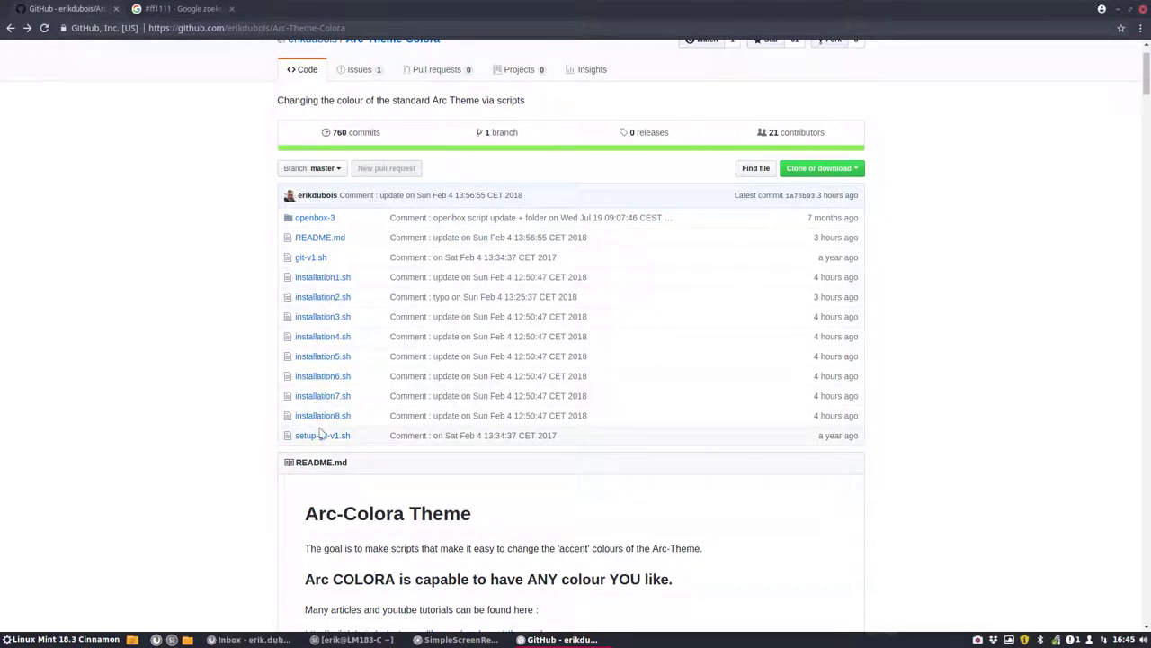
pyautogui.click(857, 171)
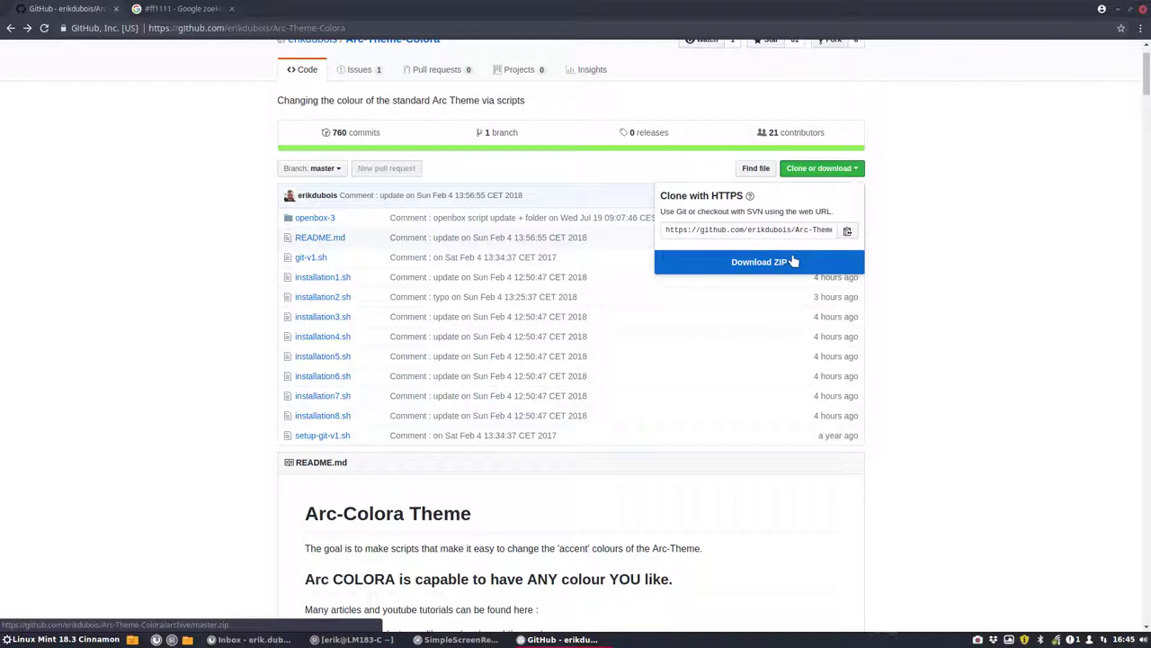
pyautogui.click(847, 231)
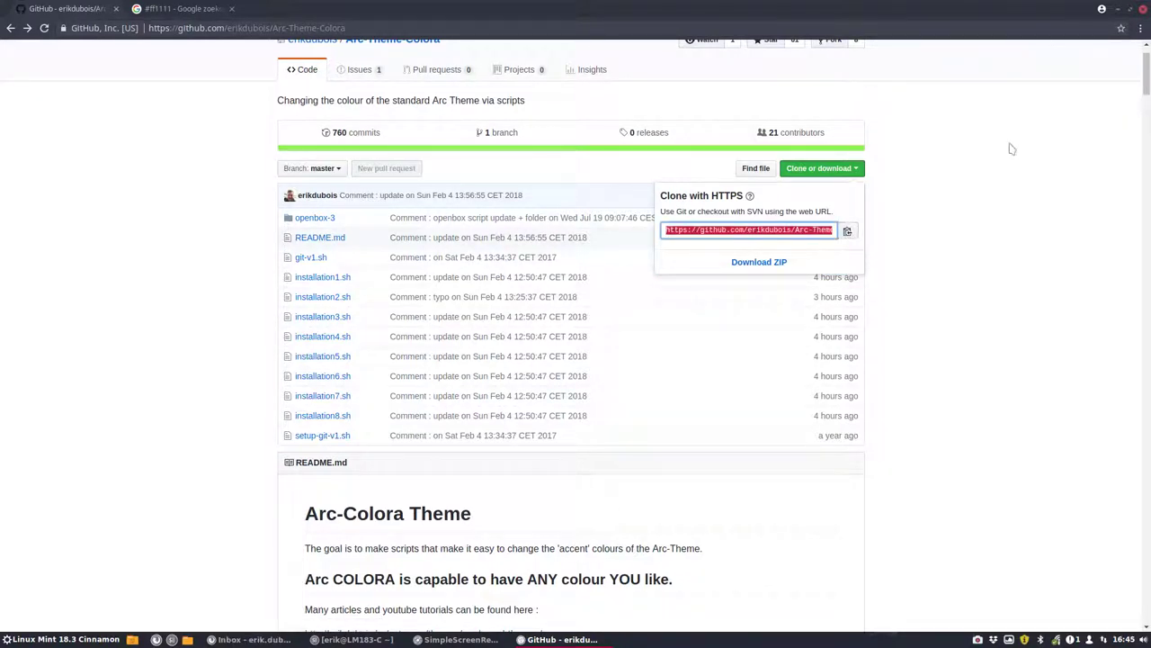
pyautogui.click(1118, 10)
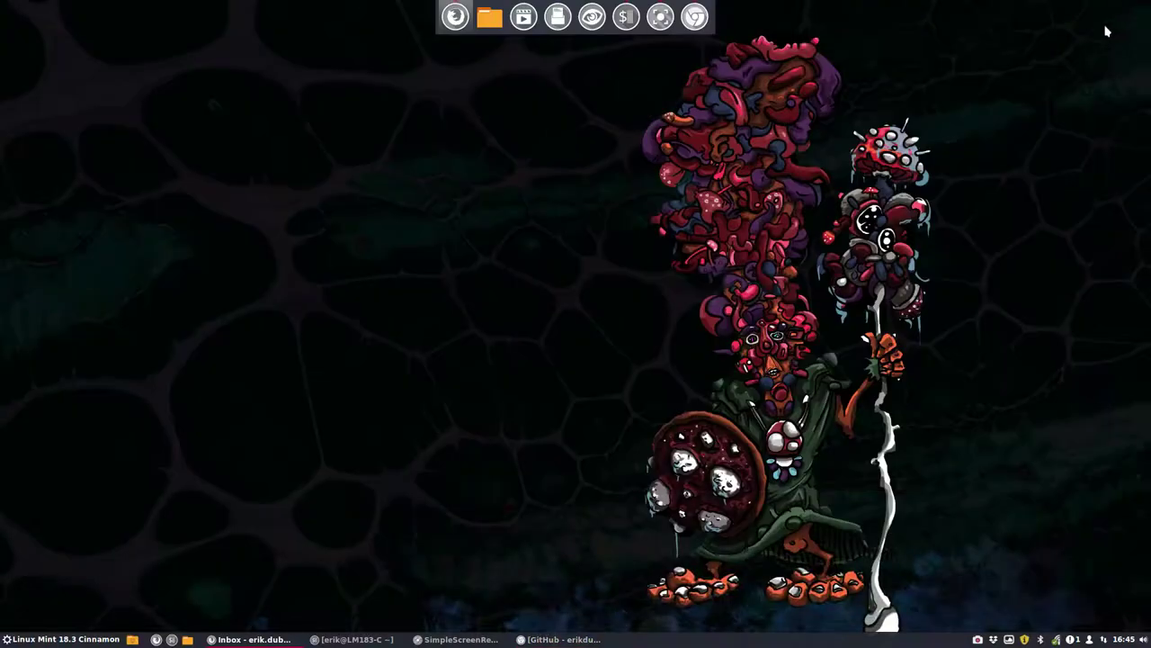
# - Show the Desktop folder in the file manager and open a terminal there, moved lower on the screen
pyautogui.click(490, 16)
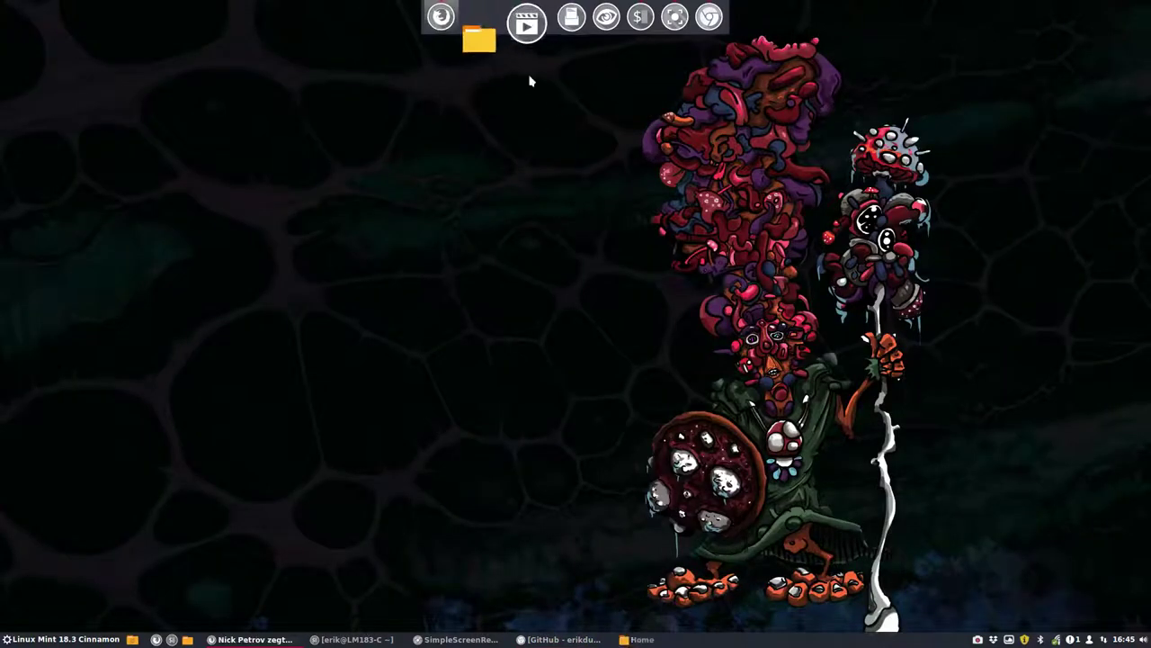
pyautogui.click(268, 266)
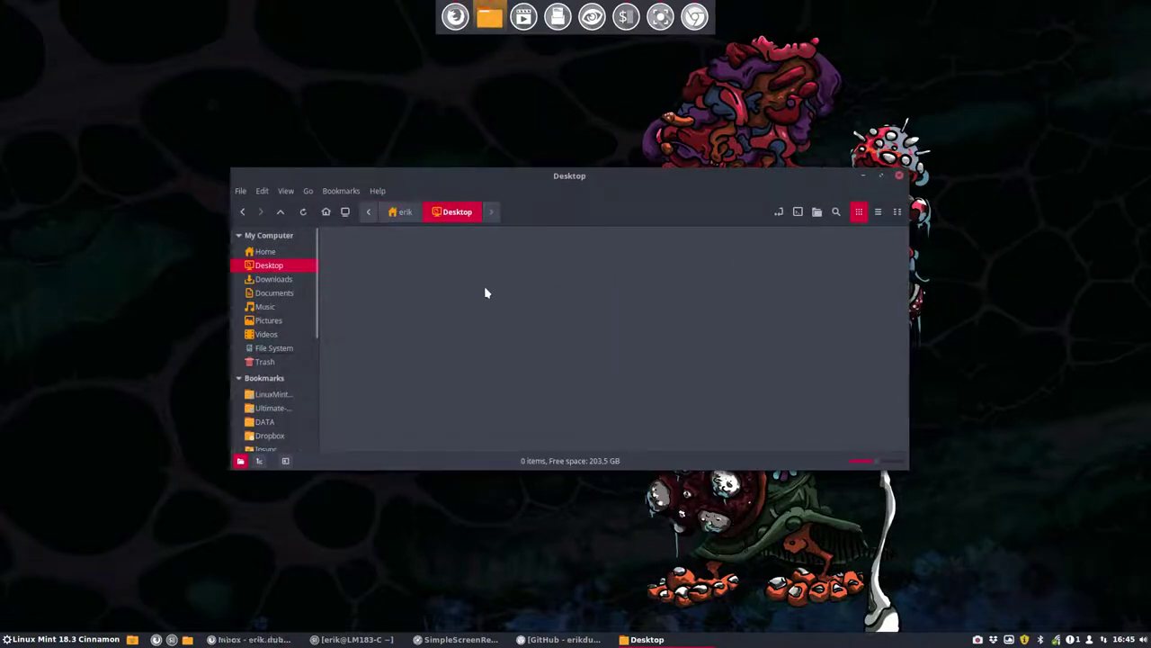
pyautogui.click(798, 211)
pyautogui.moveTo(589, 142); pyautogui.dragTo(634, 256)
# - Clone the Arc-Theme-Colora repository into the Desktop folder with git clone and the copied URL, and close the terminal
pyautogui.write('git ')
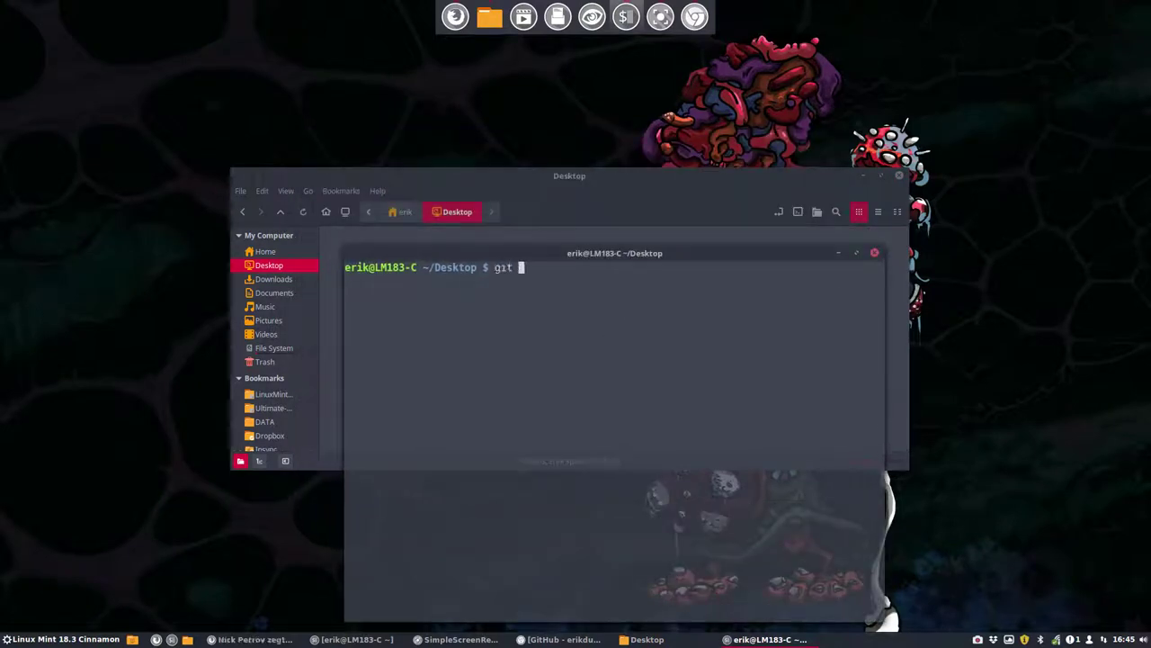
pyautogui.write('clone')
pyautogui.hotkey('ctrl', 'shift', 'v')
pyautogui.press('Return')
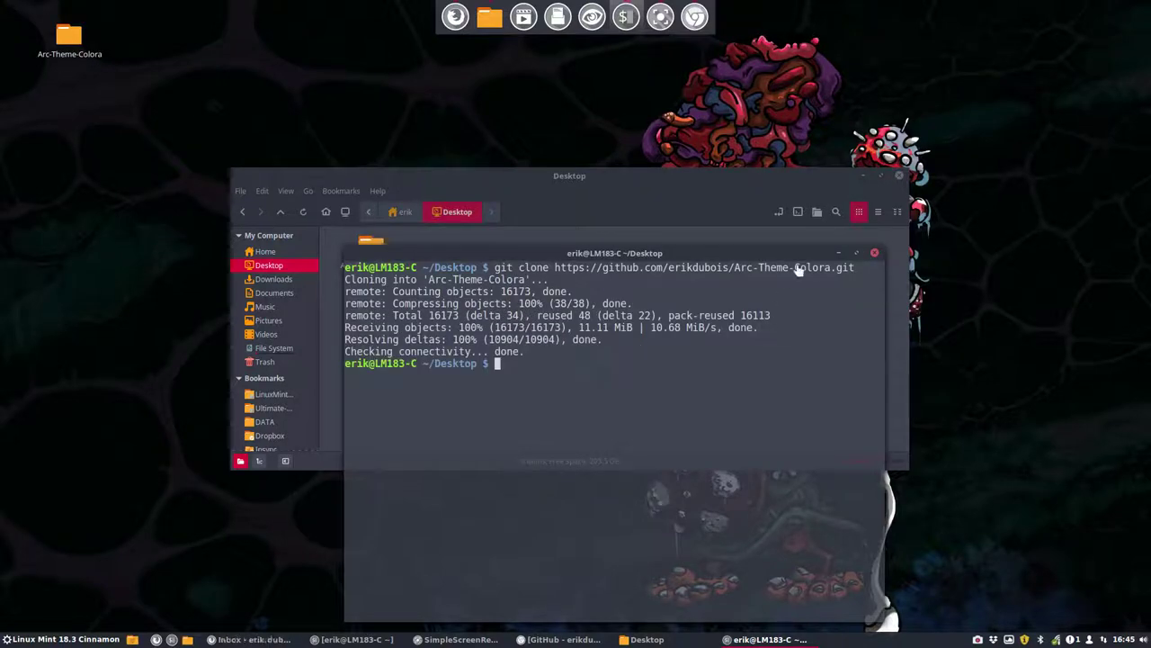
pyautogui.click(875, 252)
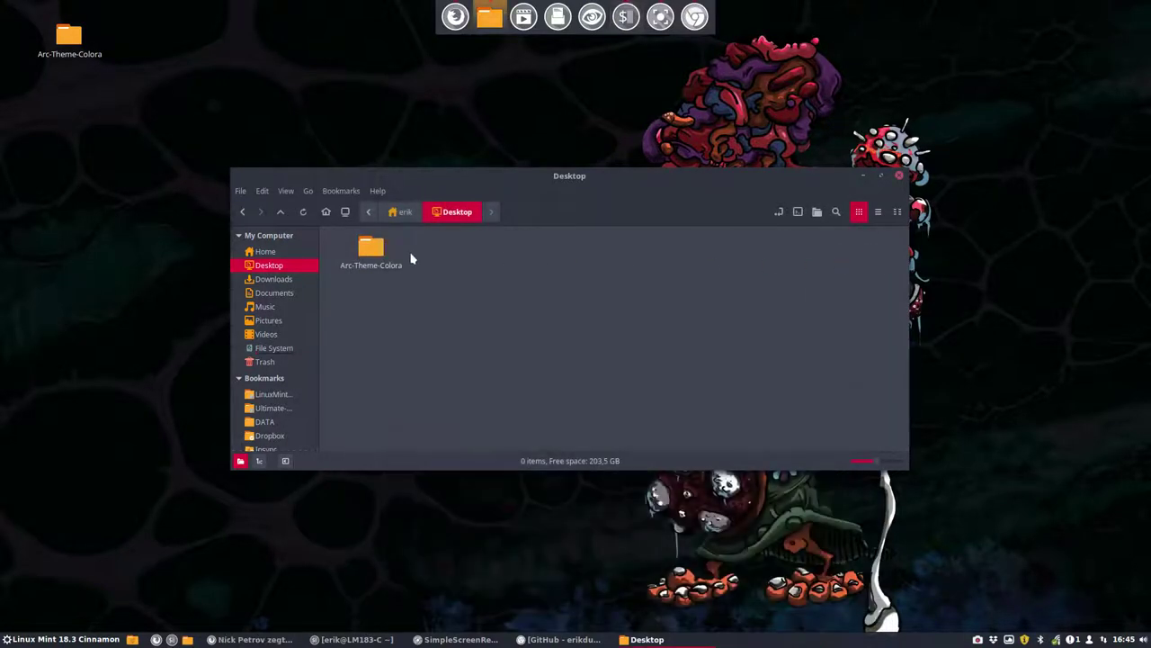
# - Open the Arc-Theme-Colora folder and a terminal in that folder, tiled side by side across the screen
pyautogui.doubleClick(368, 252)
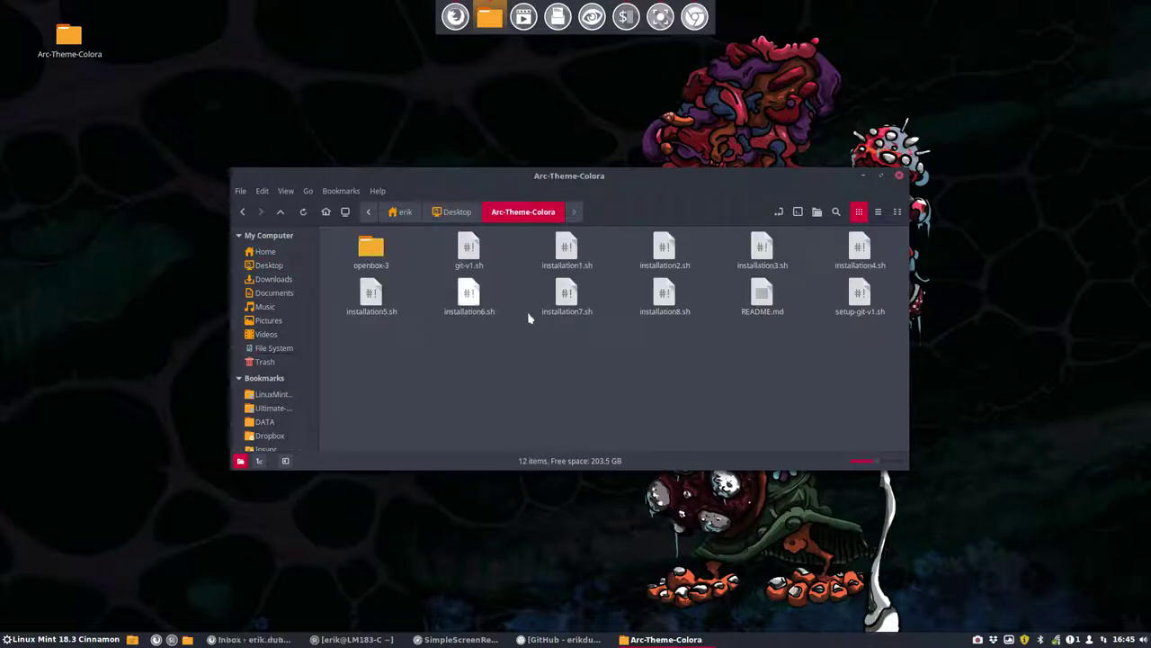
pyautogui.click(70, 38)
pyautogui.moveTo(550, 176); pyautogui.dragTo(2, 220)
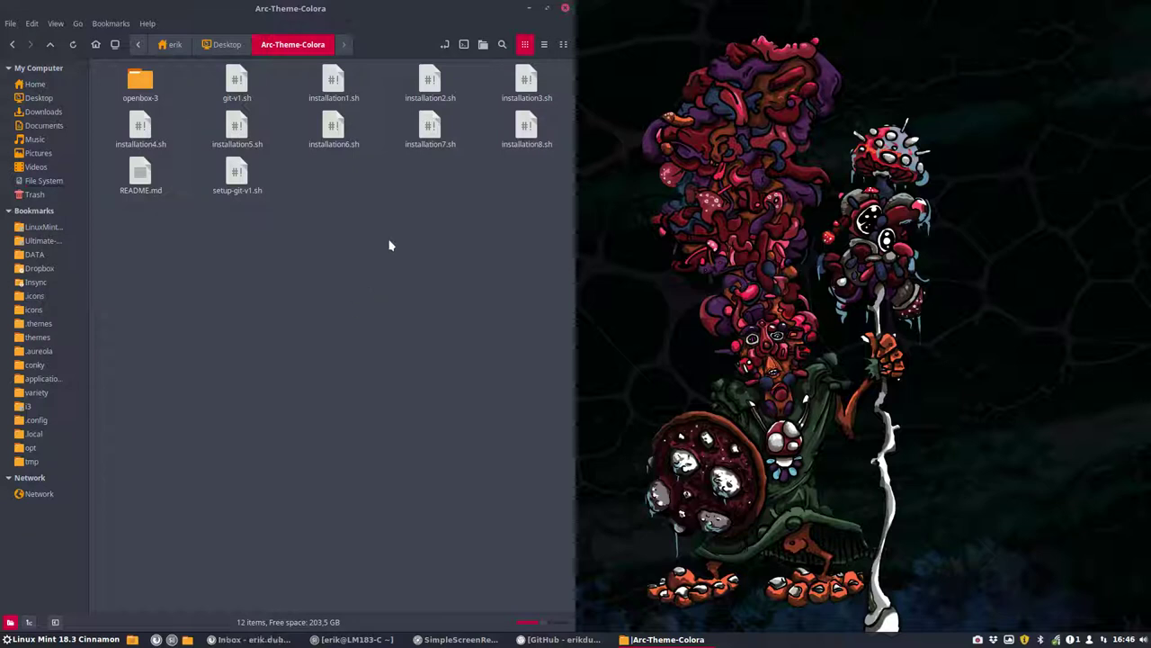
pyautogui.click(465, 46)
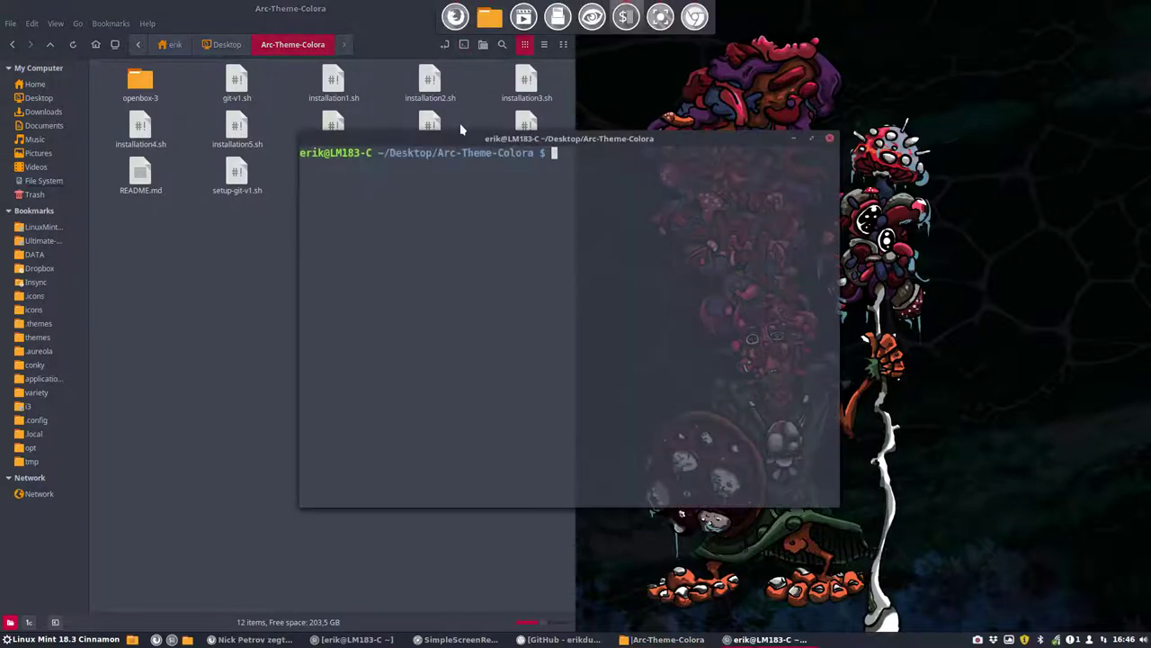
pyautogui.moveTo(455, 131); pyautogui.dragTo(1149, 199)
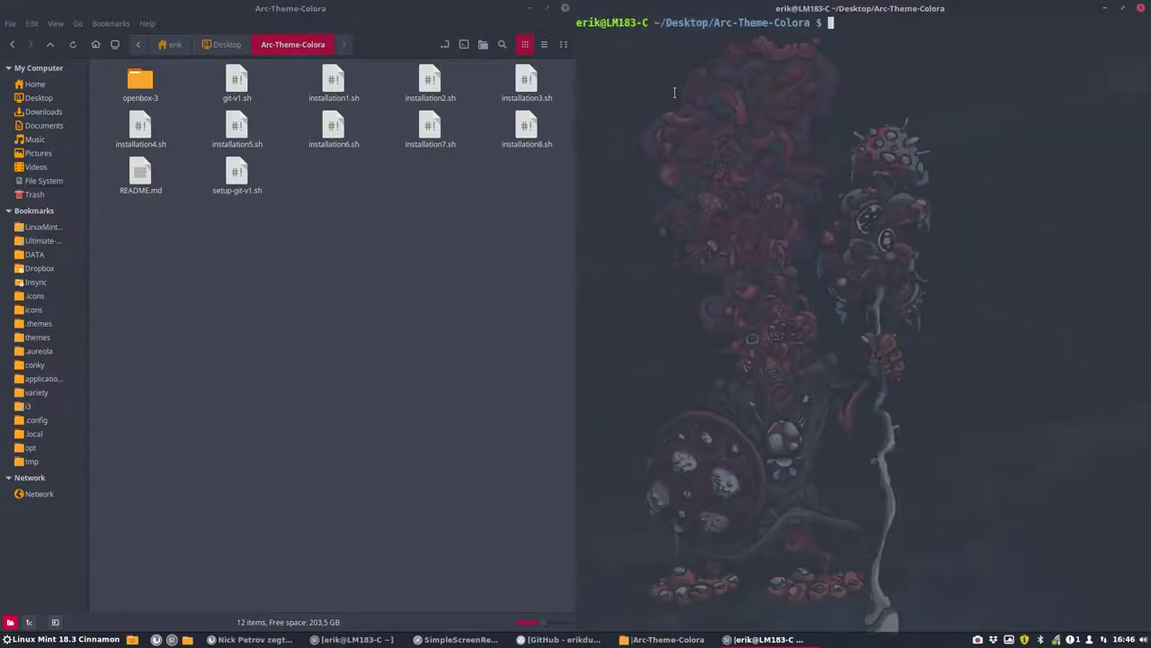
# - Run ./installation1.sh in the terminal and enter the sudo password
pyautogui.click(417, 258)
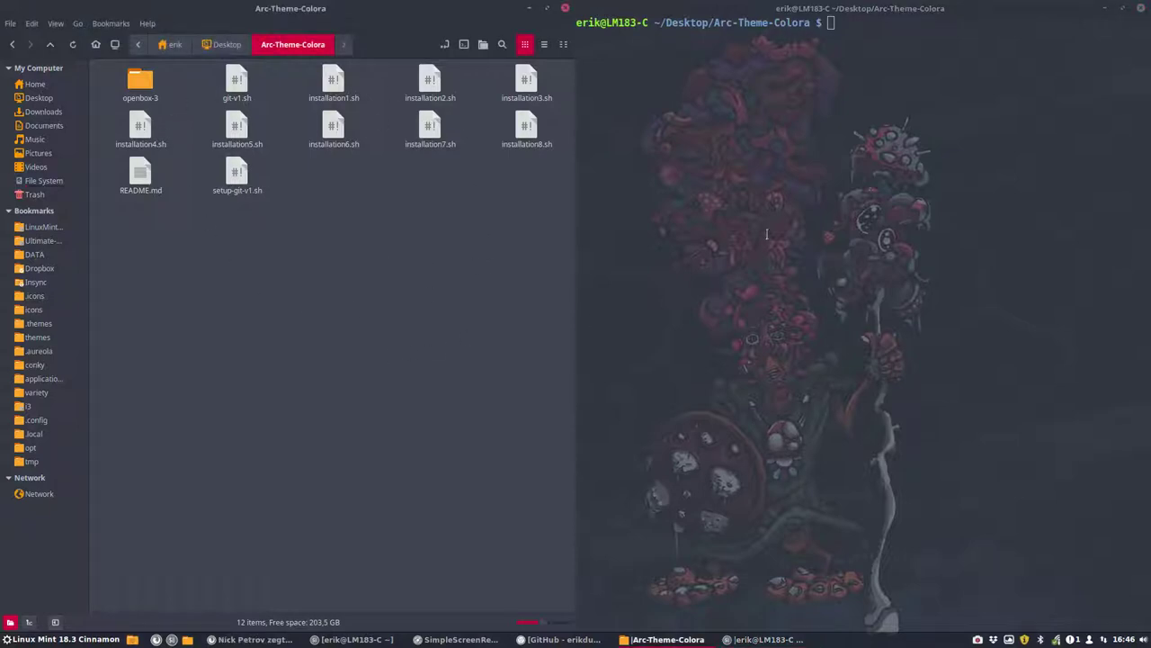
pyautogui.click(829, 162)
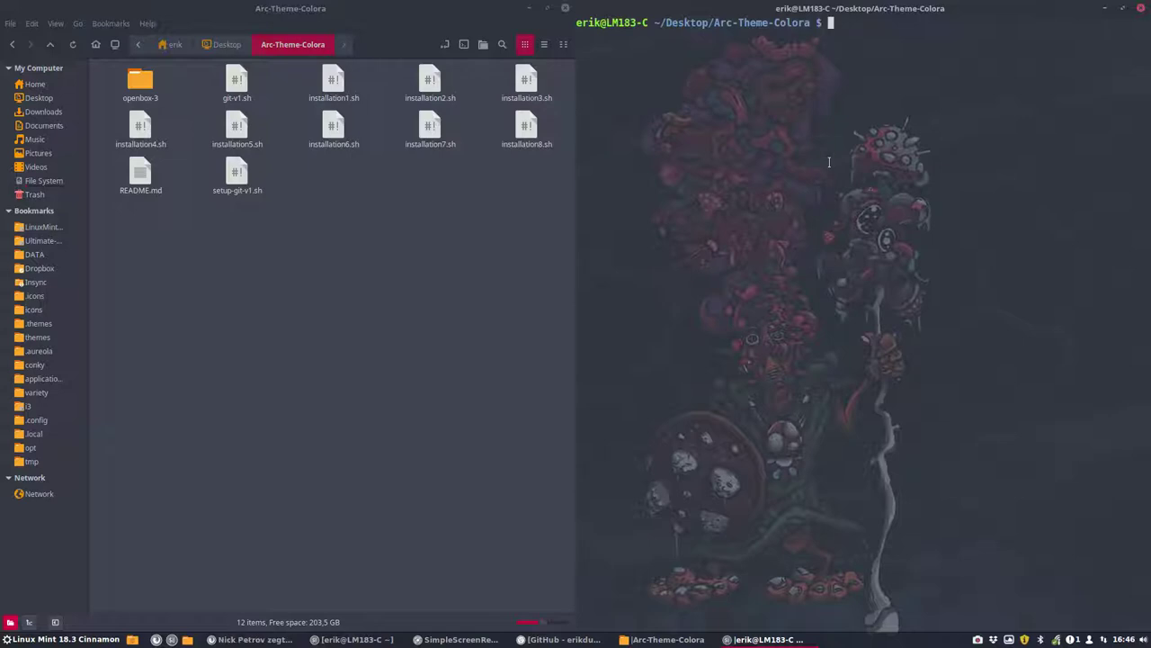
pyautogui.write('./')
pyautogui.write('inst')
pyautogui.press('Tab')
pyautogui.write('1')
pyautogui.press('Tab')
pyautogui.press('Return')
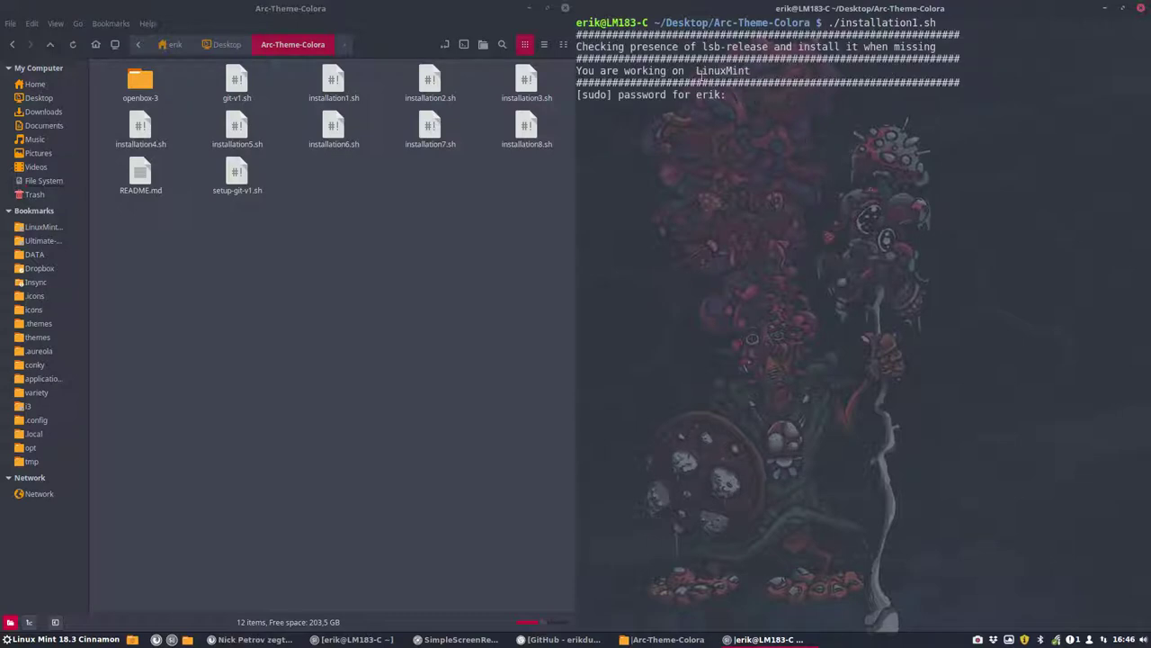
pyautogui.moveTo(688, 69); pyautogui.dragTo(752, 70)
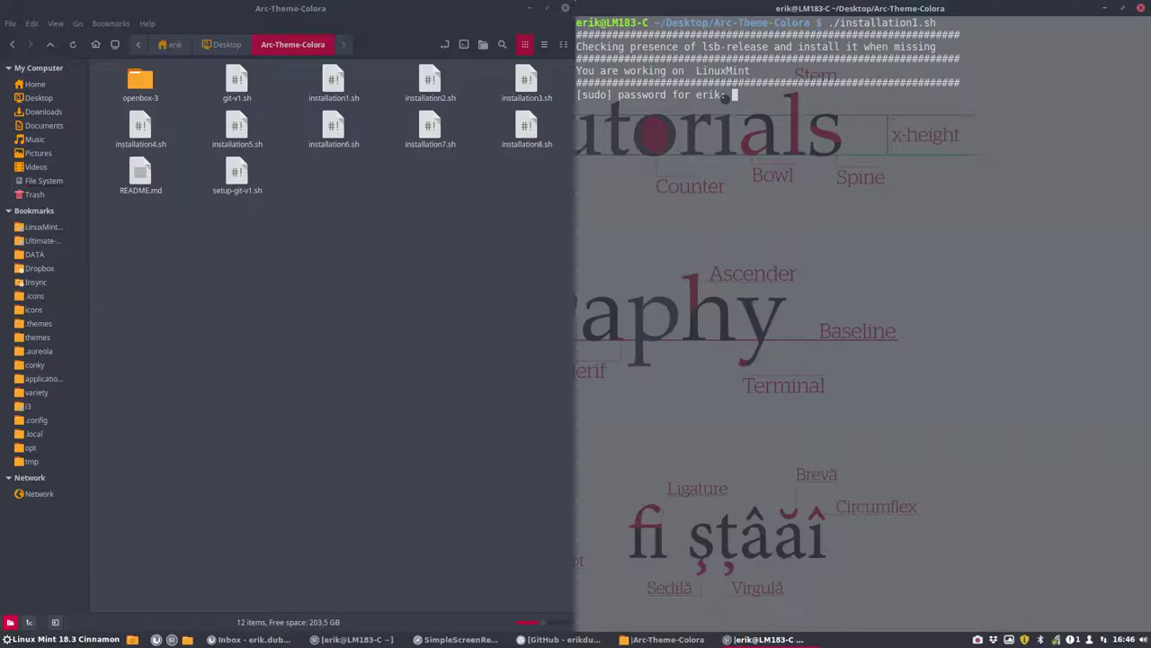
pyautogui.press('Return')
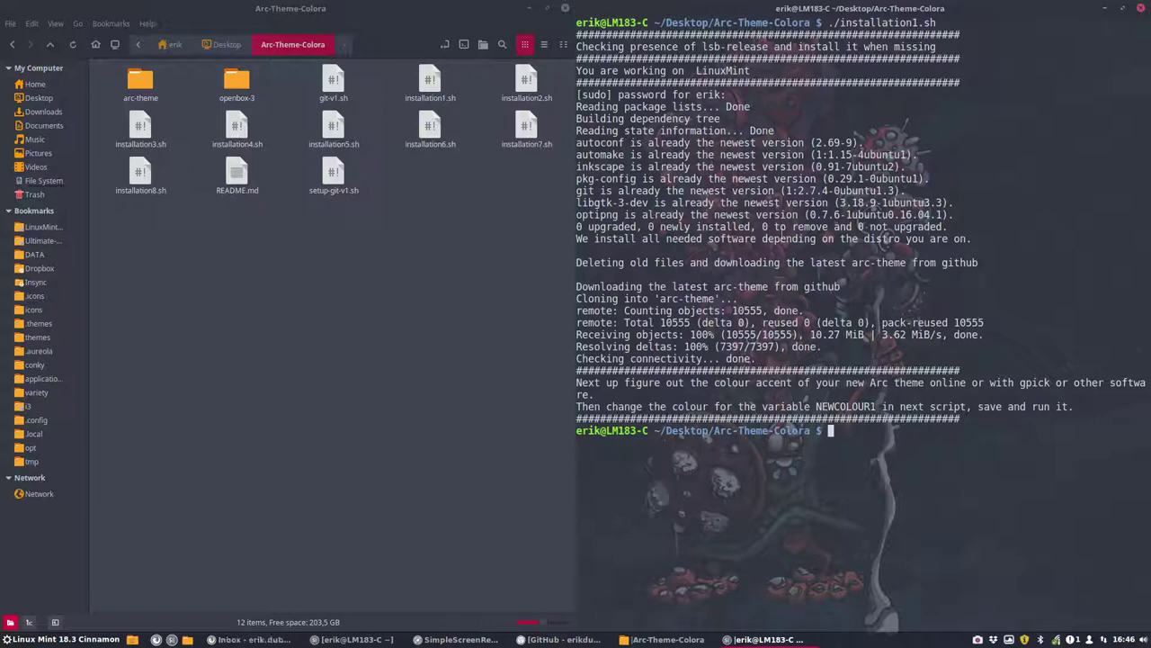
# - Examine the package summary line in the terminal output and the contents of the downloaded arc-theme folder
pyautogui.moveTo(947, 224); pyautogui.dragTo(565, 227)
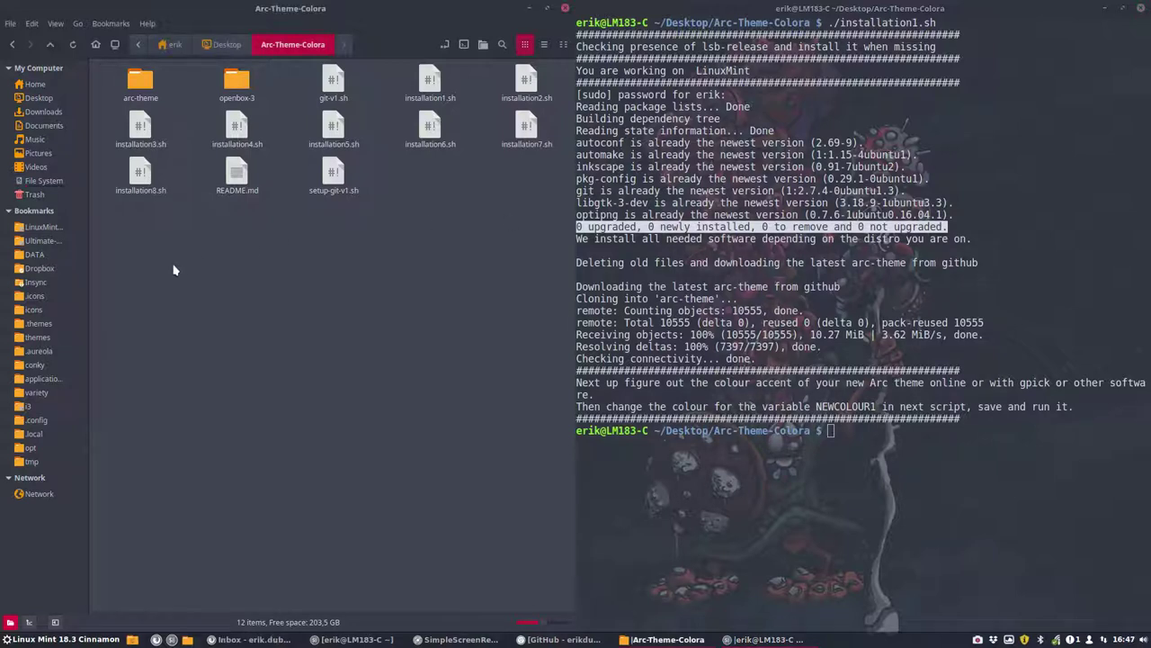
pyautogui.click(139, 85)
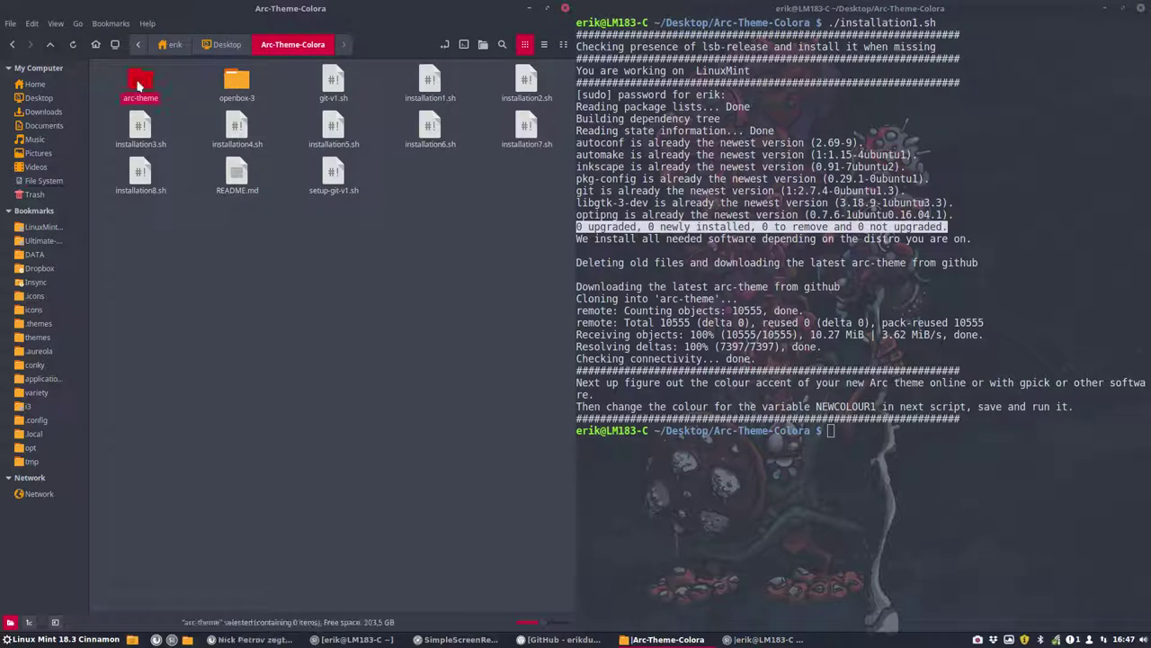
pyautogui.doubleClick(139, 86)
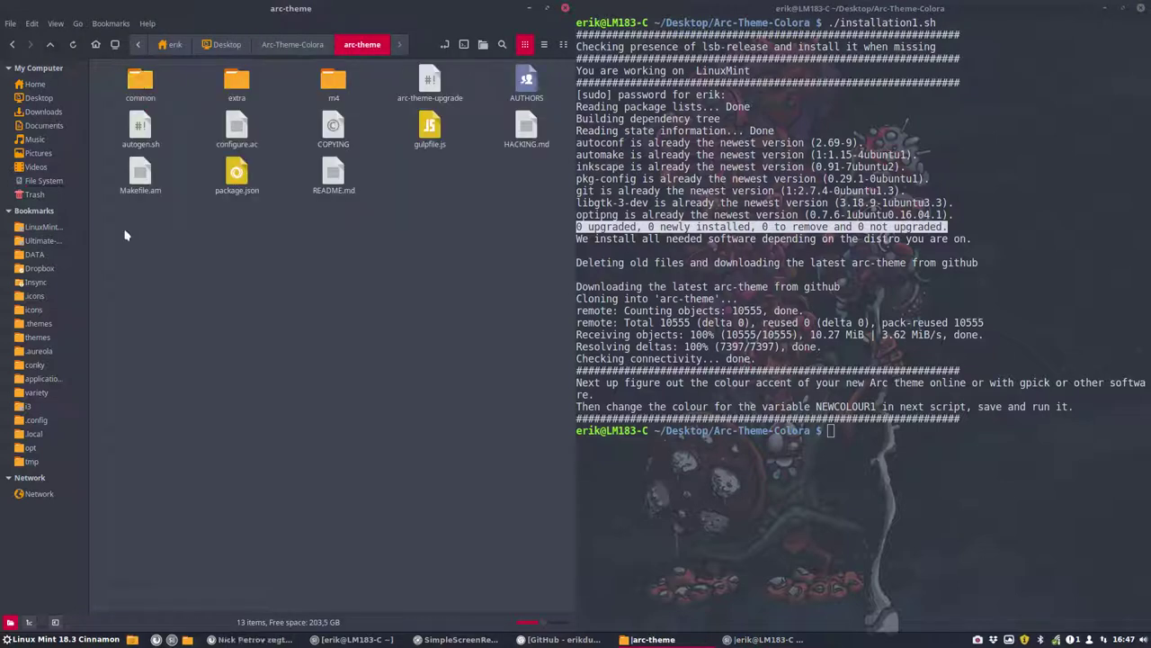
pyautogui.hotkey('ctrl', 'a')
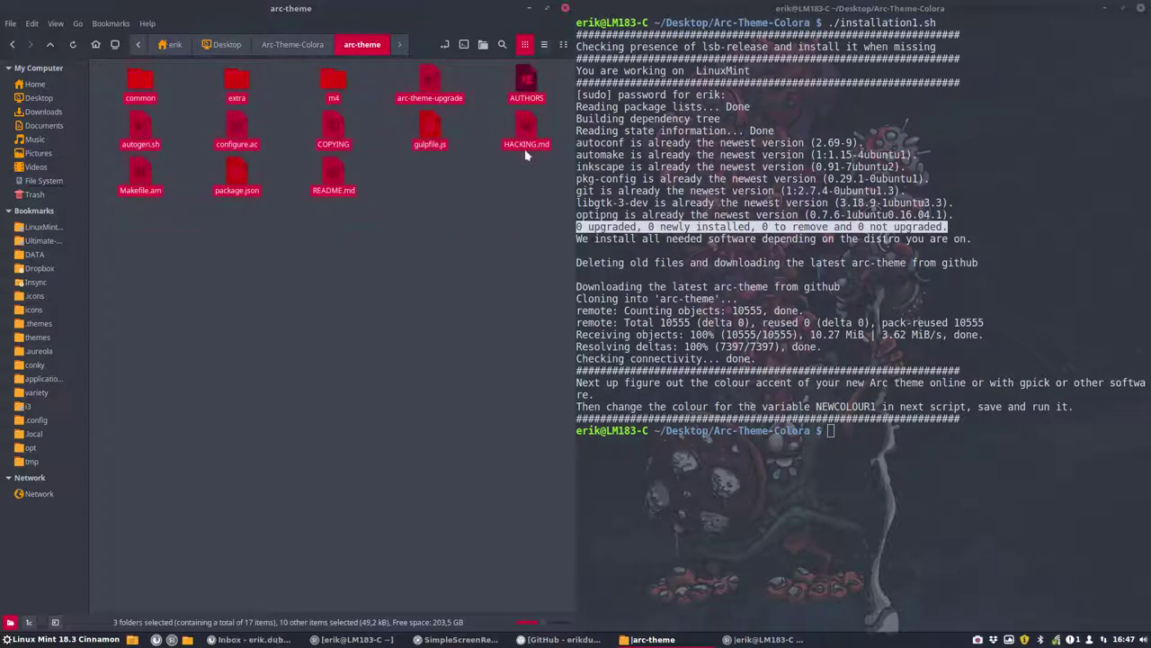
pyautogui.click(483, 289)
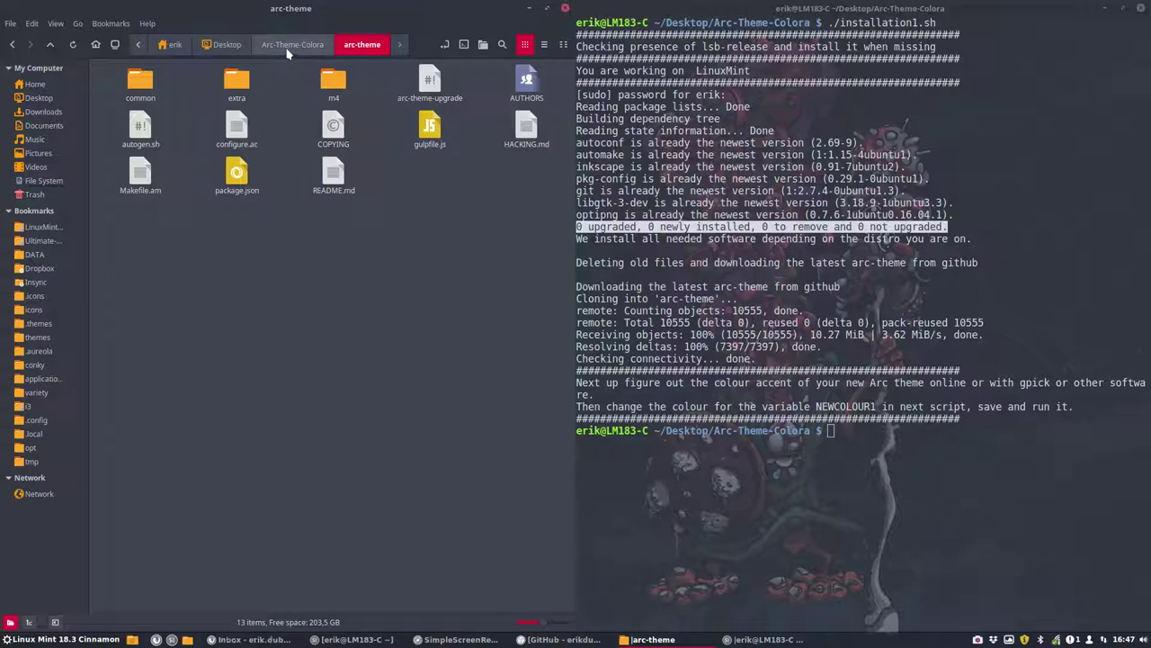
# - Examine the index.theme, index.theme-dark and index.theme-darker files in the common folder and return to arc-theme
pyautogui.click(144, 87)
pyautogui.doubleClick(144, 87)
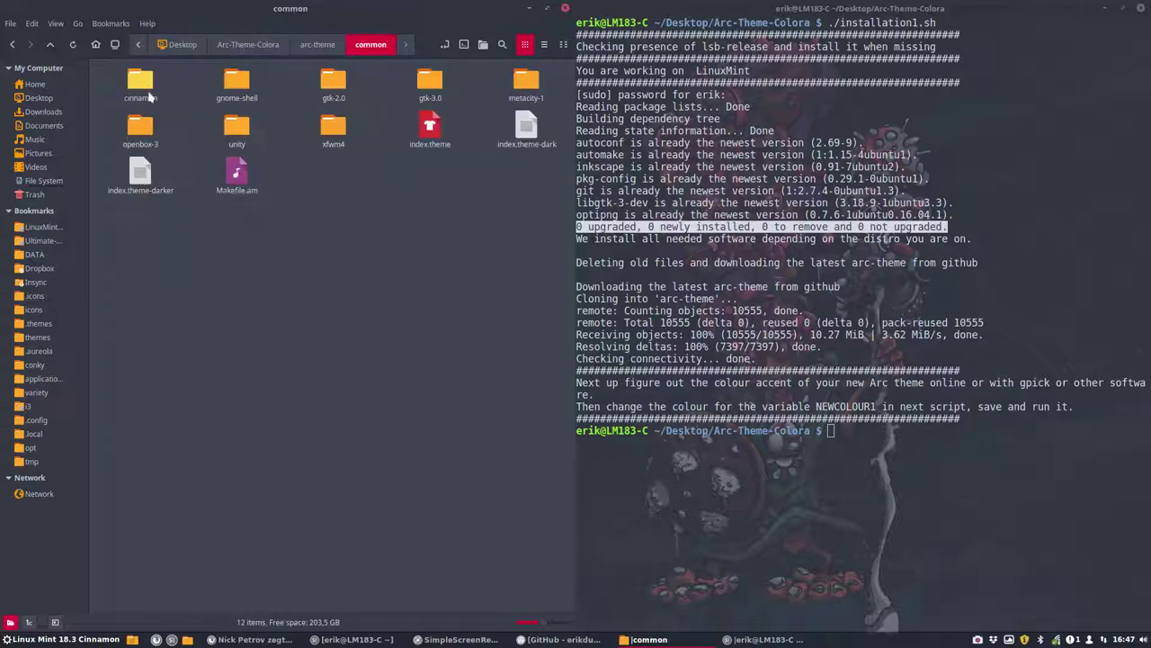
pyautogui.click(429, 129)
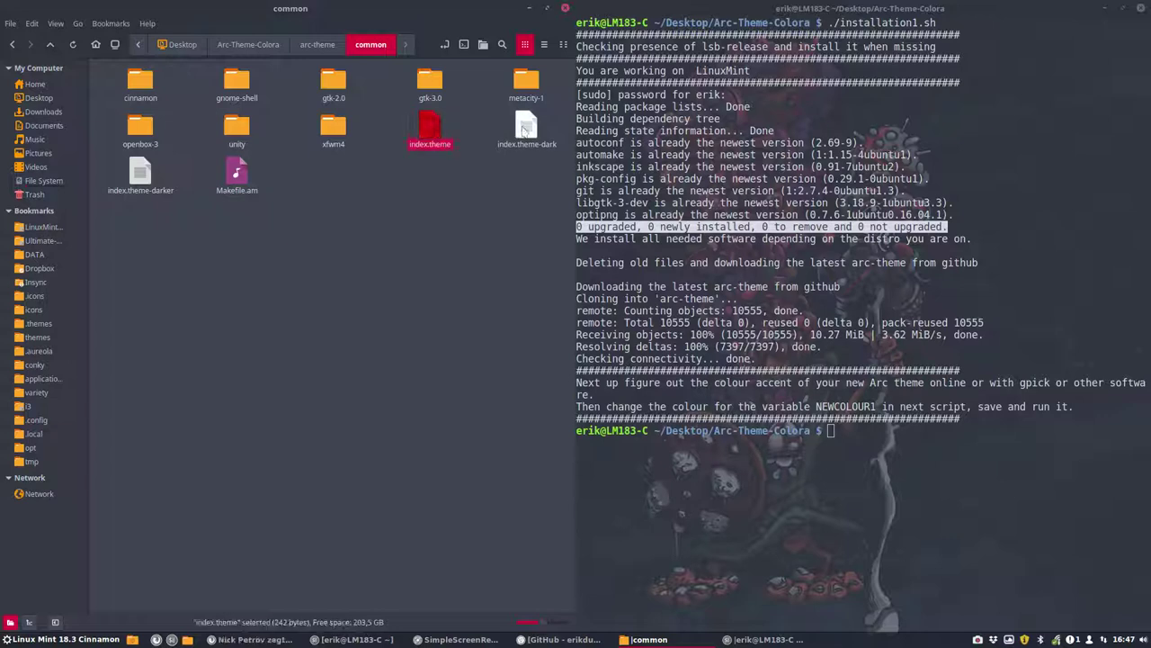
pyautogui.click(526, 129)
pyautogui.click(148, 191)
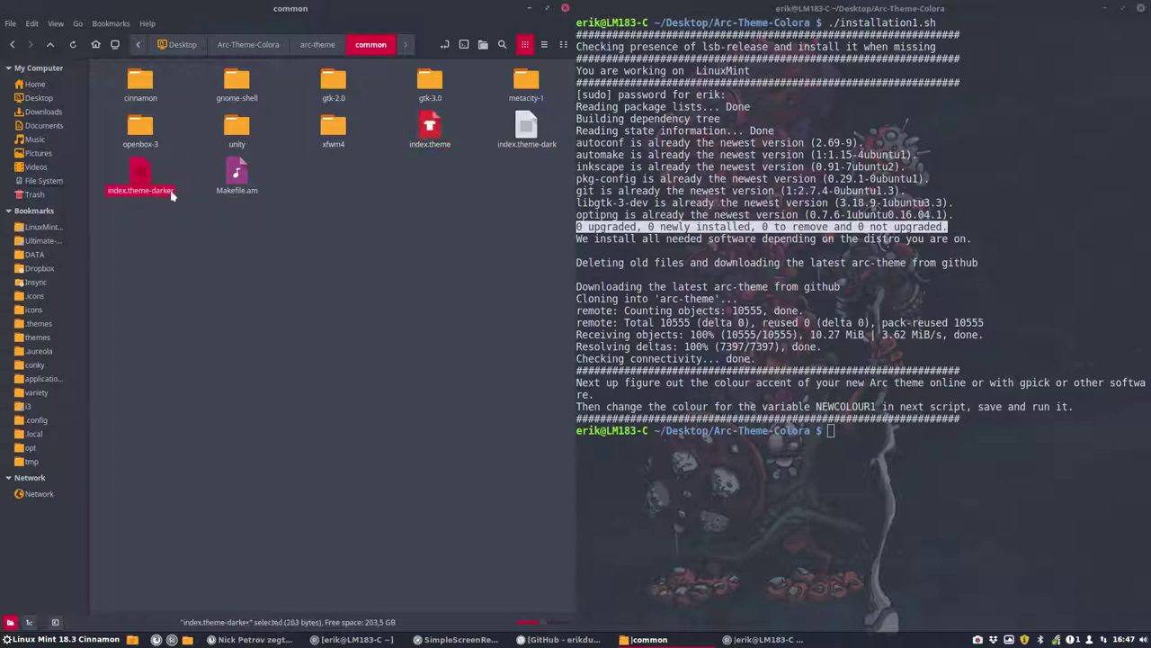
pyautogui.click(426, 128)
pyautogui.moveTo(134, 210); pyautogui.dragTo(488, 74)
pyautogui.click(319, 45)
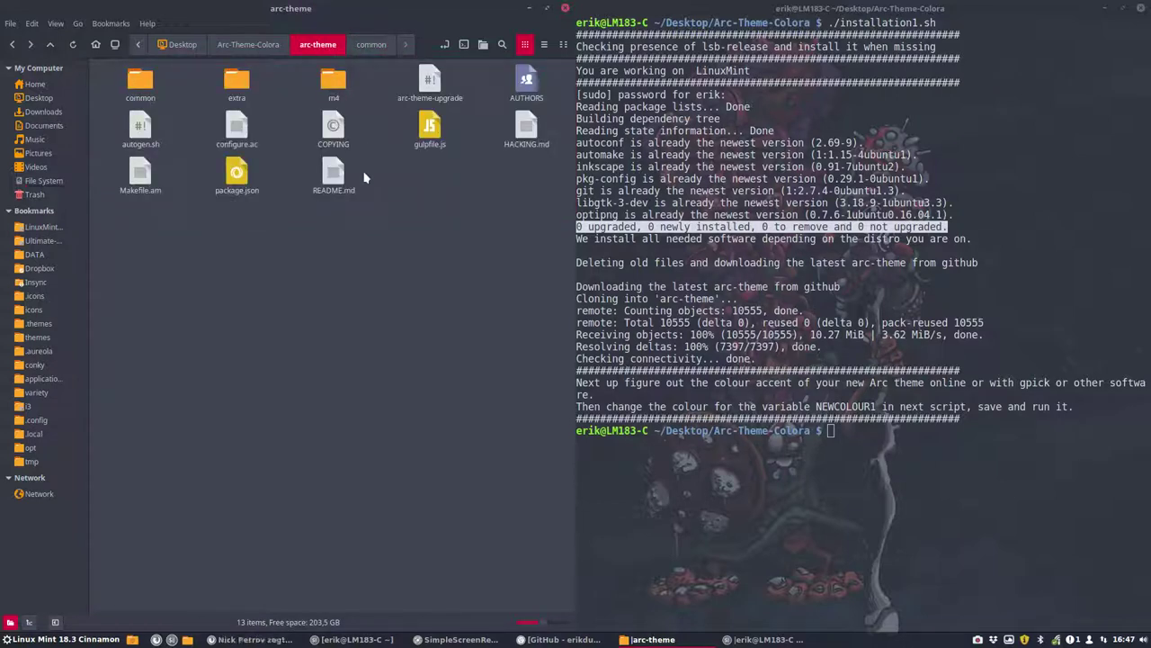
# - Display installation1.sh from the Arc-Theme-Colora folder in the text editor with enlarged text
pyautogui.click(248, 45)
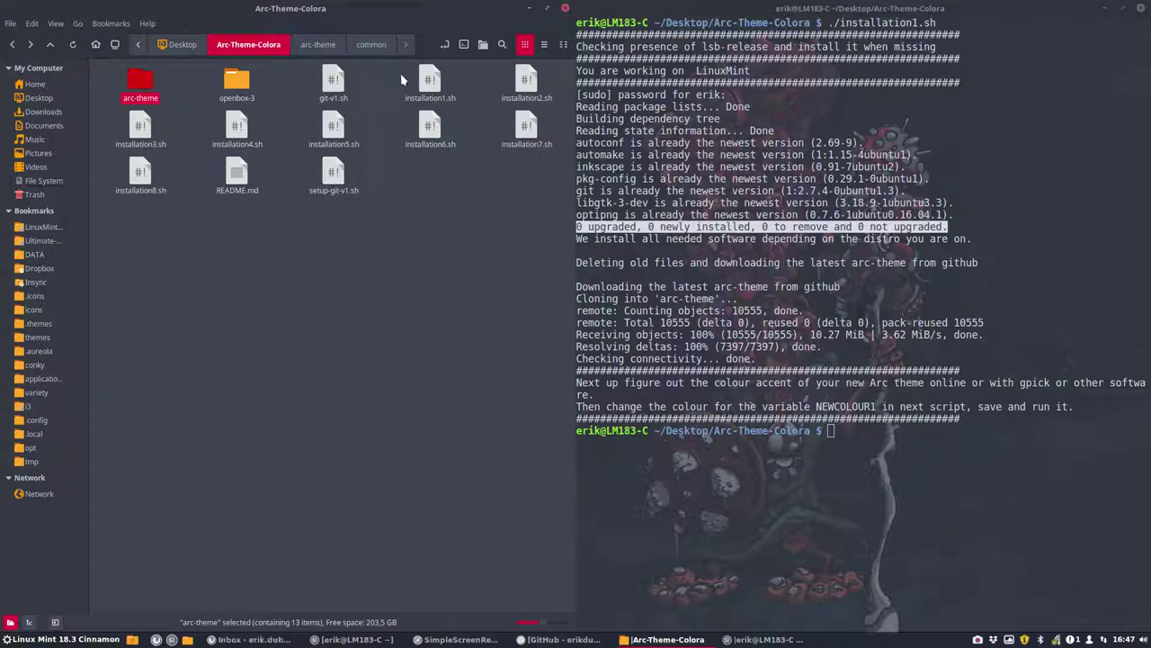
pyautogui.click(430, 86)
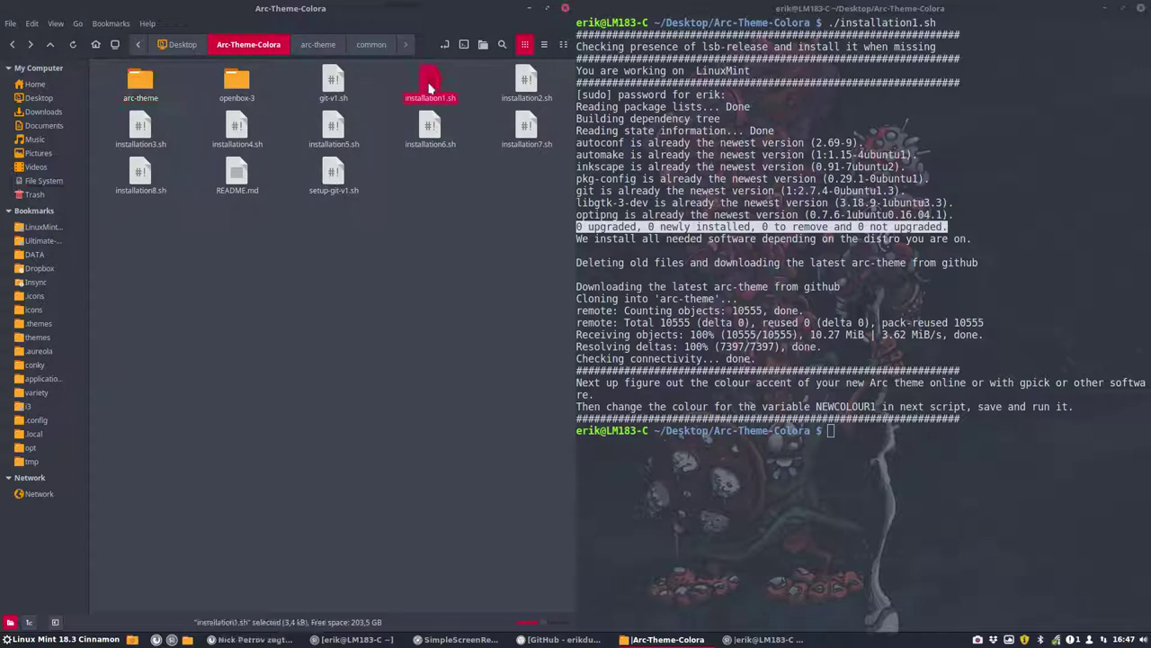
pyautogui.doubleClick(430, 85)
pyautogui.click(248, 369)
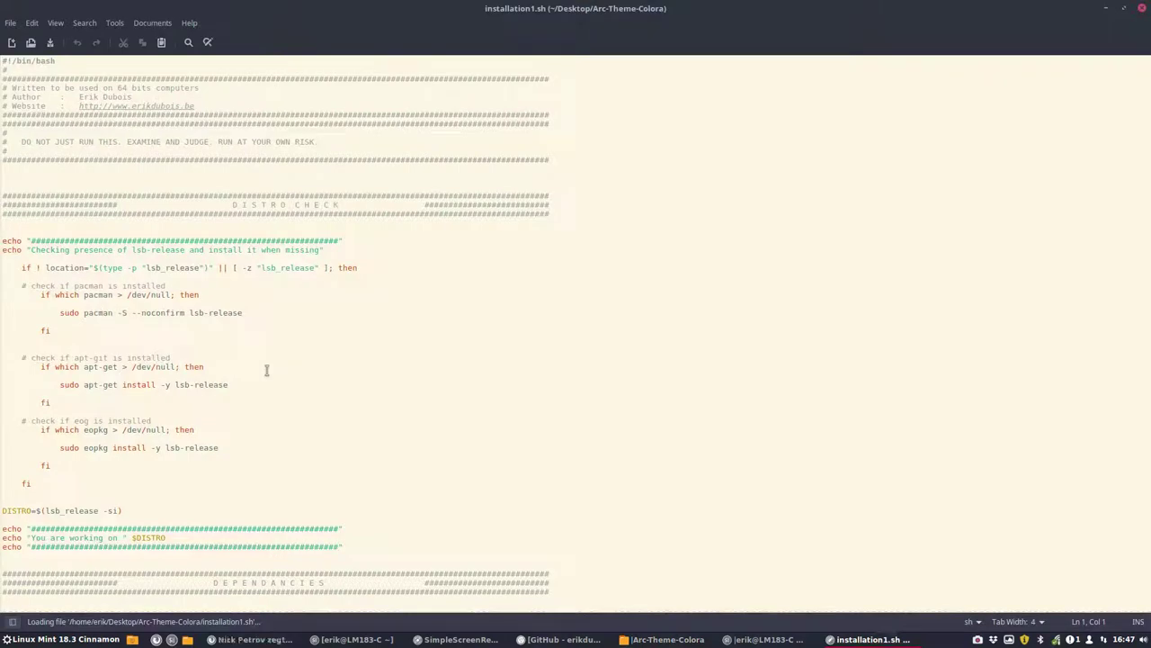
pyautogui.keyDown('ctrl'); pyautogui.scroll(3, 266, 369); pyautogui.keyUp('ctrl')
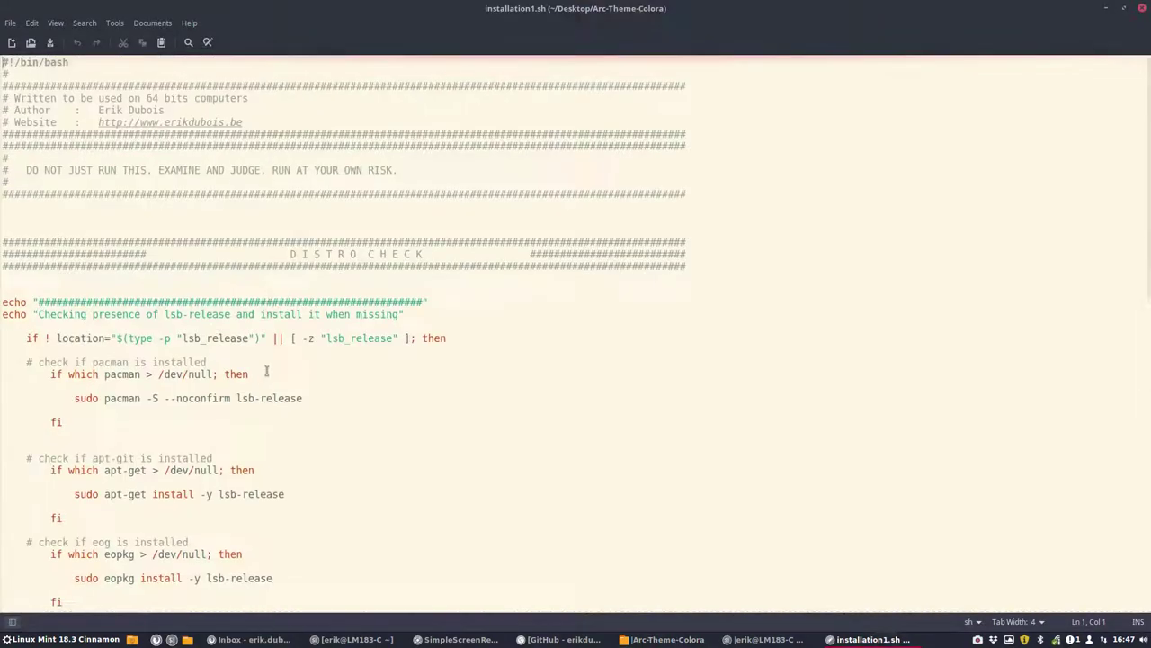
# - Examine the distro check section of the script, highlighting the block that installs lsb-release when missing
pyautogui.scroll(-3, 266, 369)
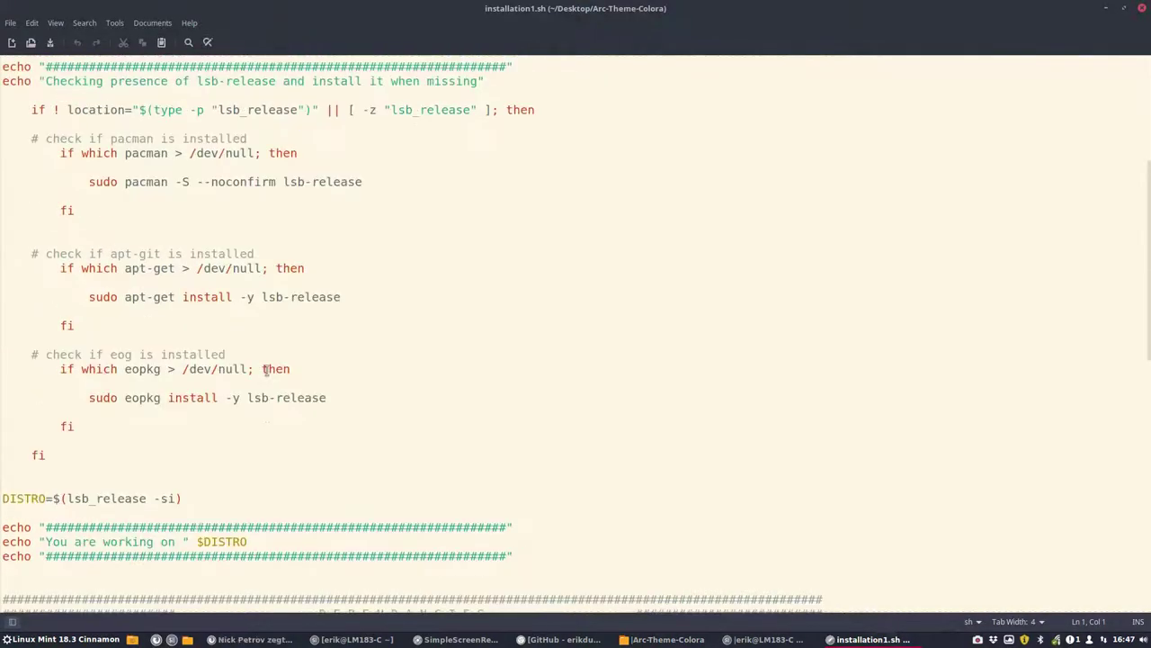
pyautogui.scroll(3, 266, 369)
pyautogui.scroll(-3, 266, 370)
pyautogui.moveTo(9, 82); pyautogui.dragTo(344, 473)
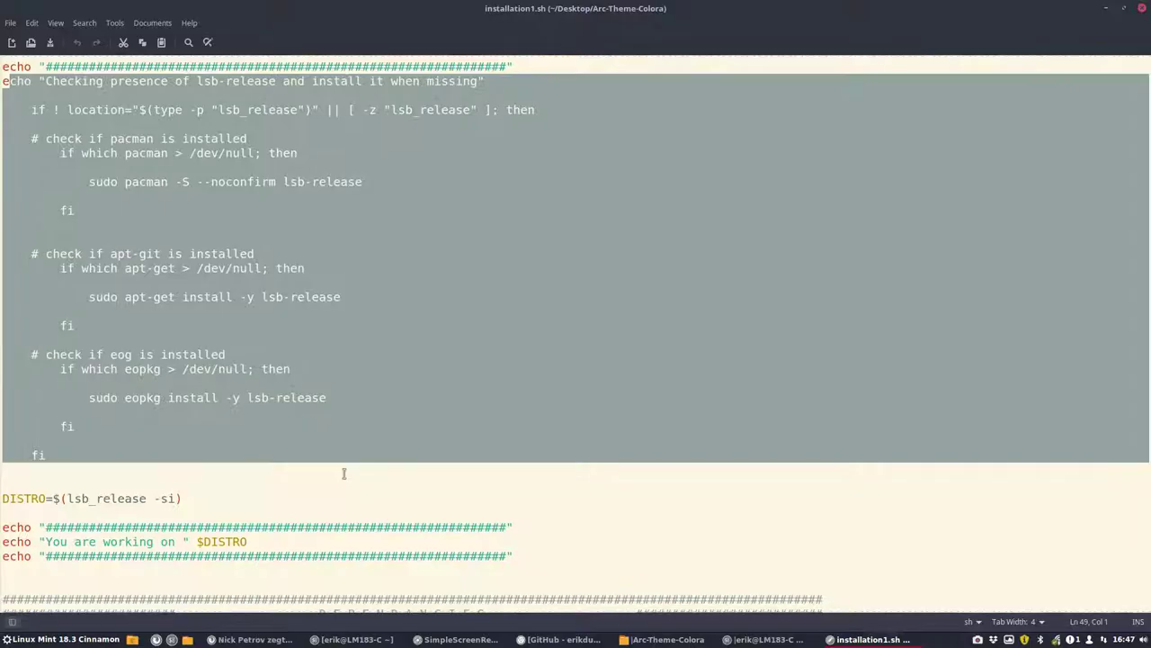
pyautogui.click(311, 407)
# - Examine the dependencies section, highlighting the package installation commands for Linux Mint/Ubuntu, Arch and Solus
pyautogui.scroll(-2, 310, 406)
pyautogui.scroll(-8, 311, 407)
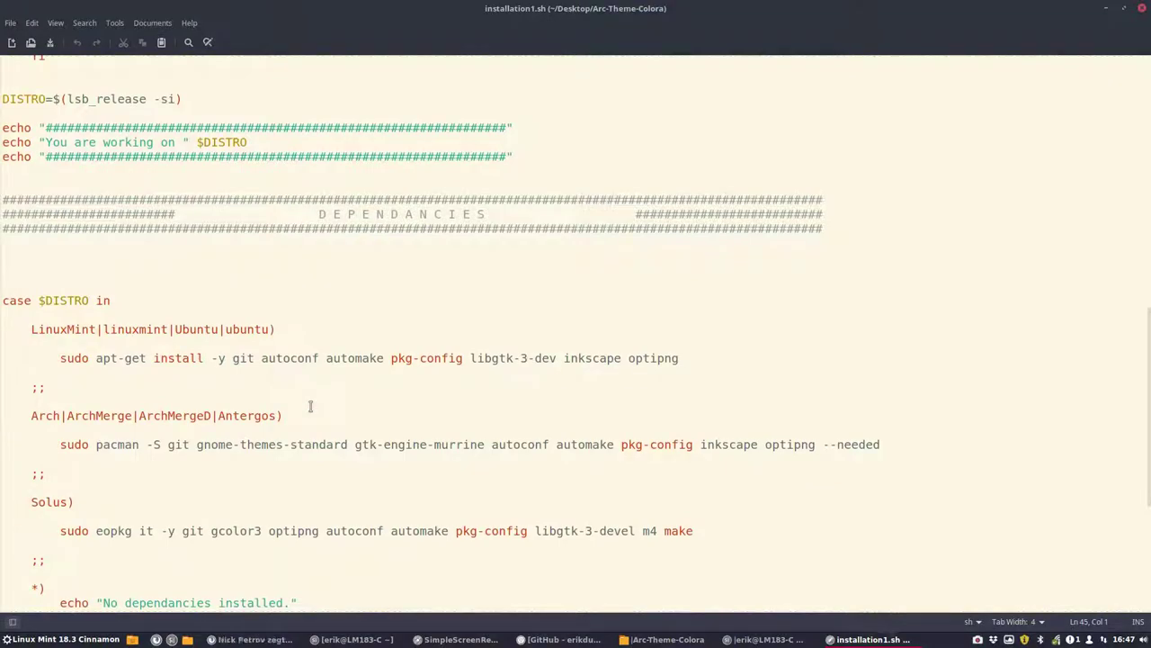
pyautogui.click(68, 330)
pyautogui.moveTo(154, 357); pyautogui.dragTo(652, 358)
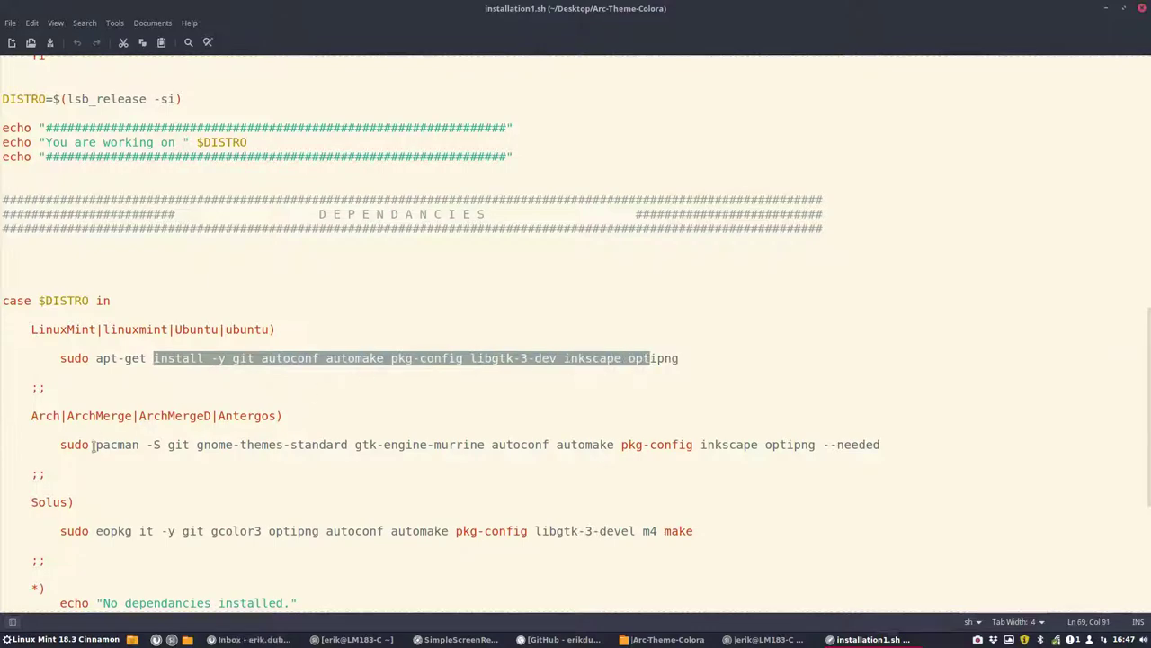
pyautogui.moveTo(97, 444); pyautogui.dragTo(406, 444)
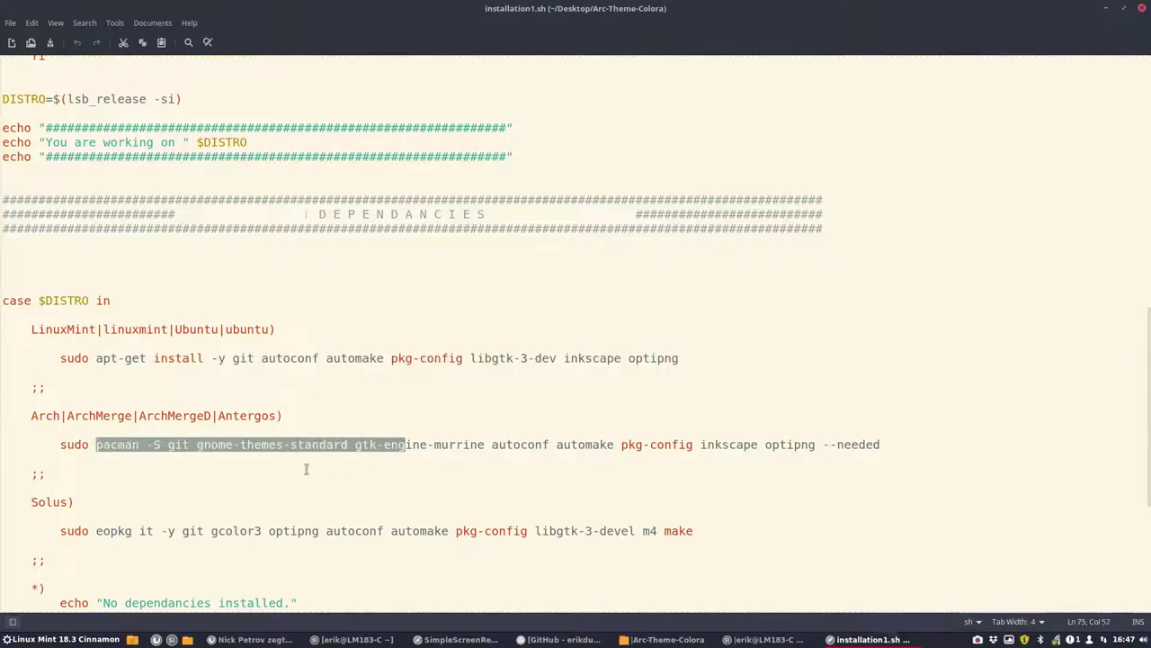
pyautogui.scroll(-4, 309, 468)
pyautogui.moveTo(110, 359); pyautogui.dragTo(269, 358)
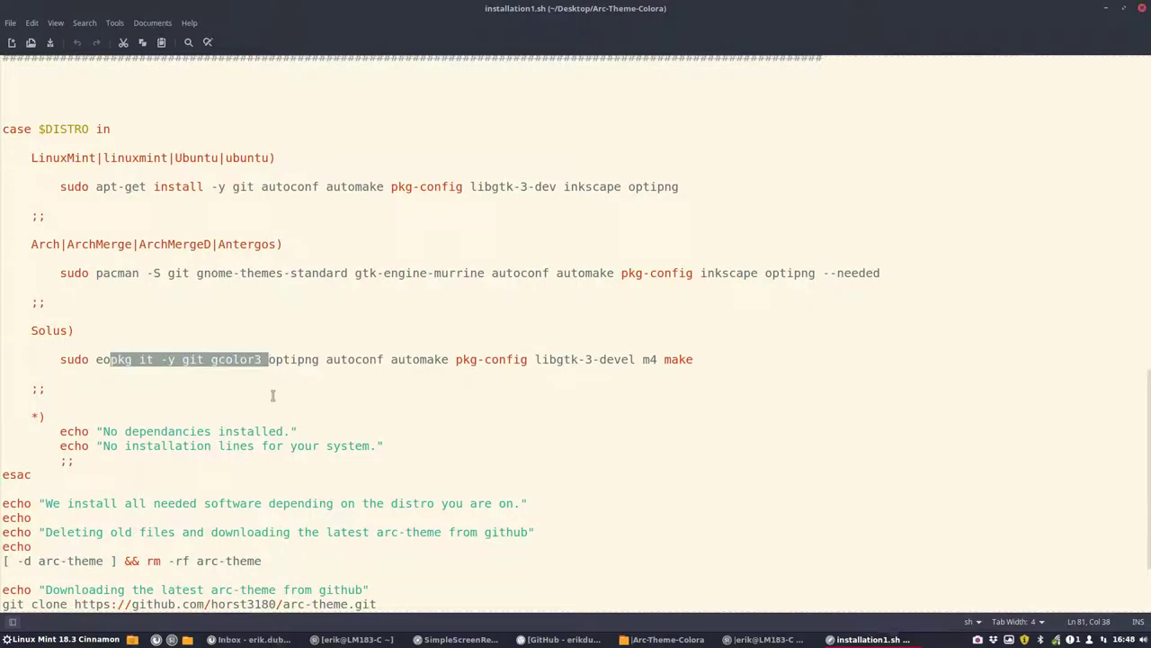
# - Examine the script's closing commands, highlighting the old arc-theme removal, the git clone and the openbox-3 copy lines
pyautogui.scroll(-3, 273, 396)
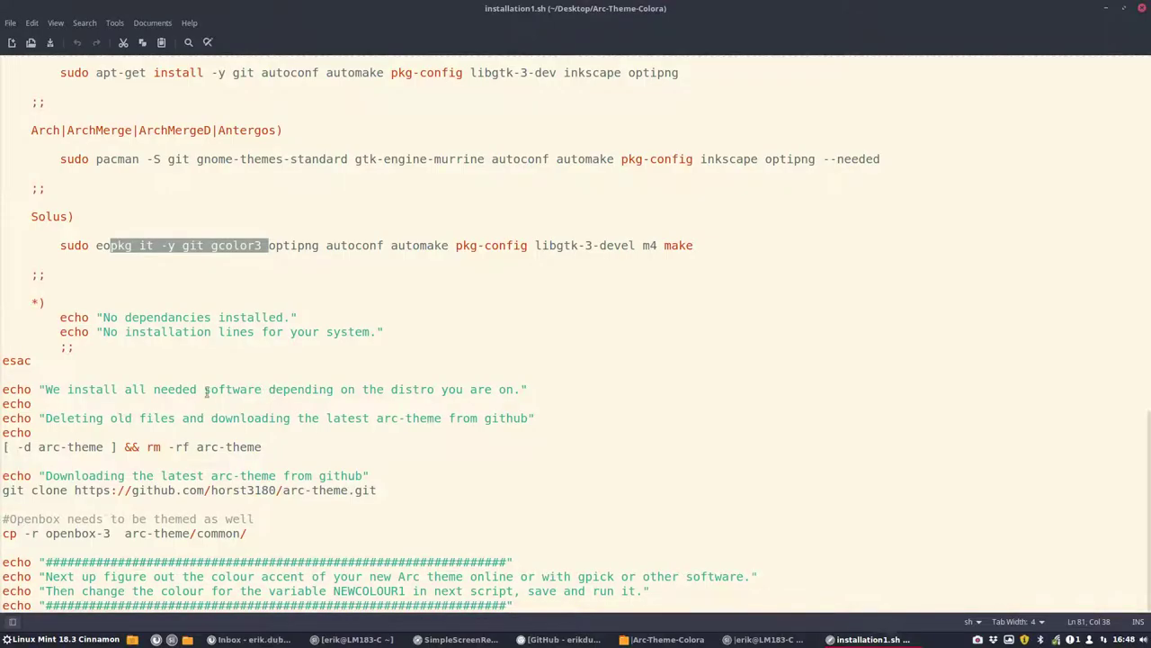
pyautogui.moveTo(196, 447); pyautogui.dragTo(262, 447)
pyautogui.keyDown('shift'); pyautogui.click(3, 447); pyautogui.keyUp('shift')
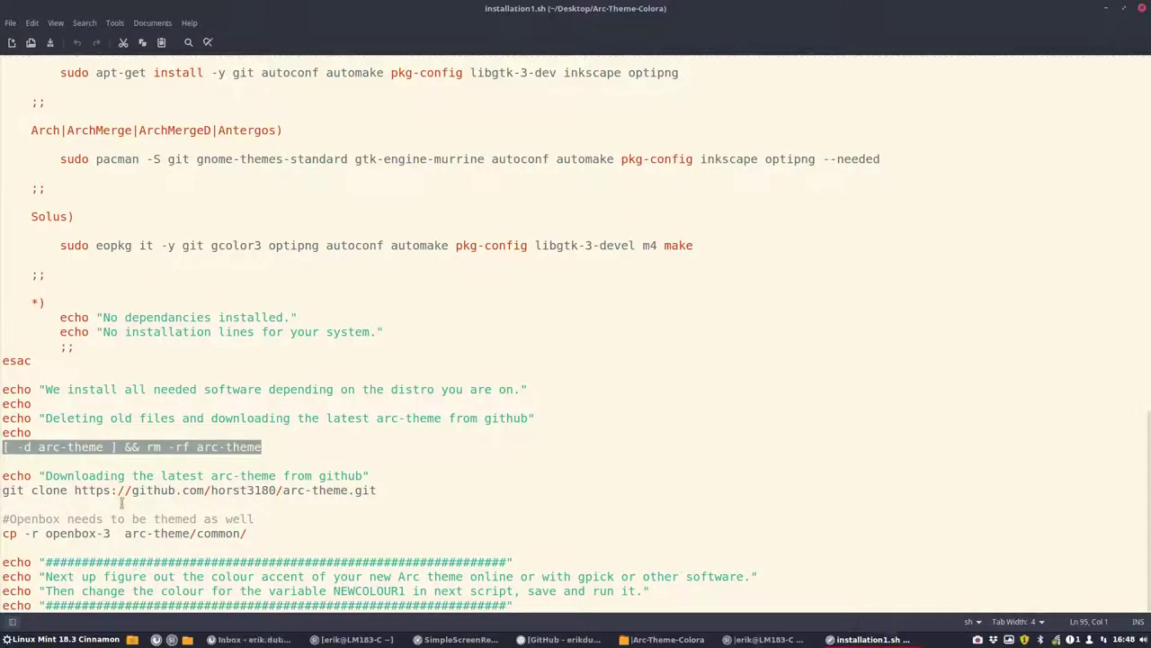
pyautogui.click(232, 490)
pyautogui.moveTo(382, 490); pyautogui.dragTo(3, 493)
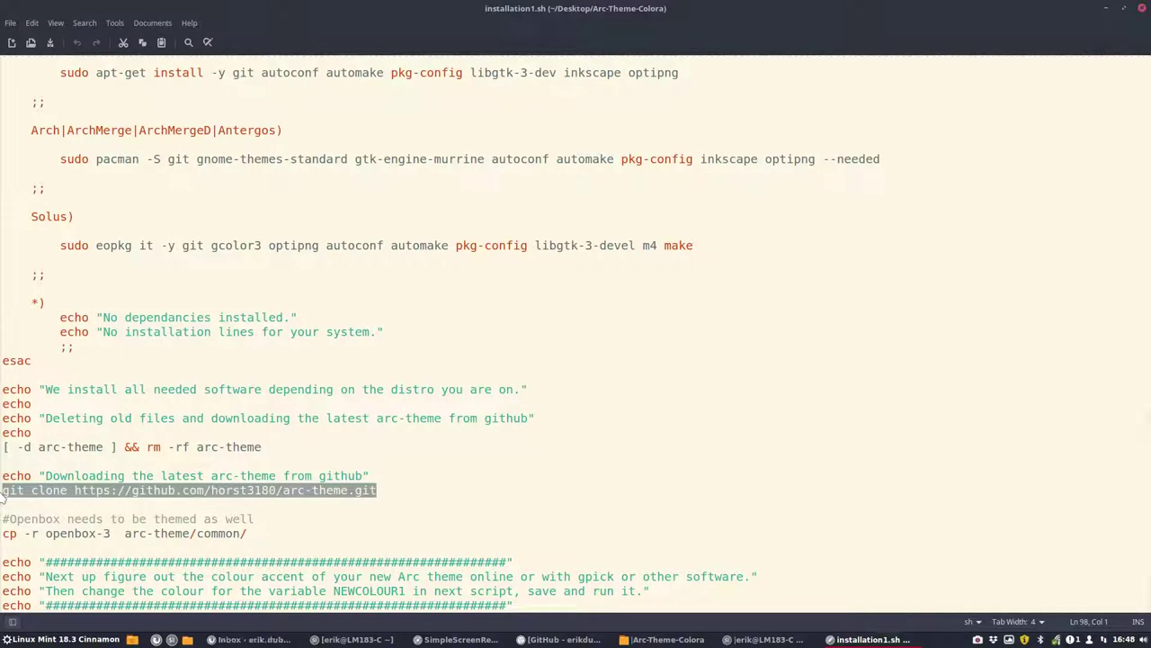
pyautogui.moveTo(247, 534); pyautogui.dragTo(1, 534)
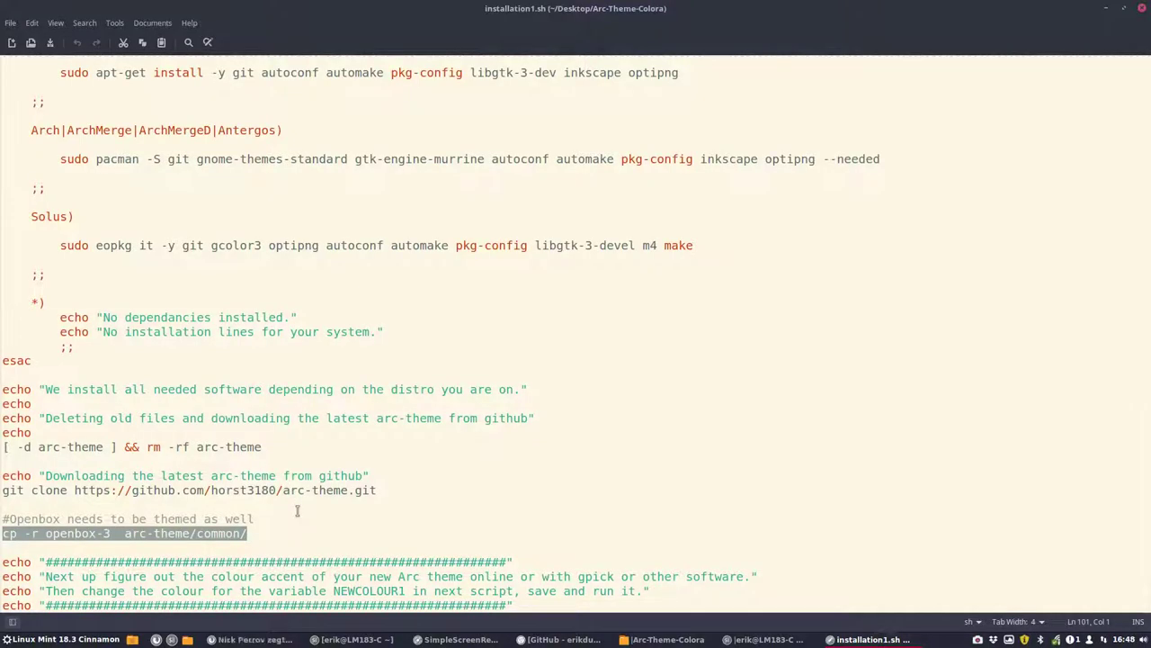
pyautogui.click(250, 536)
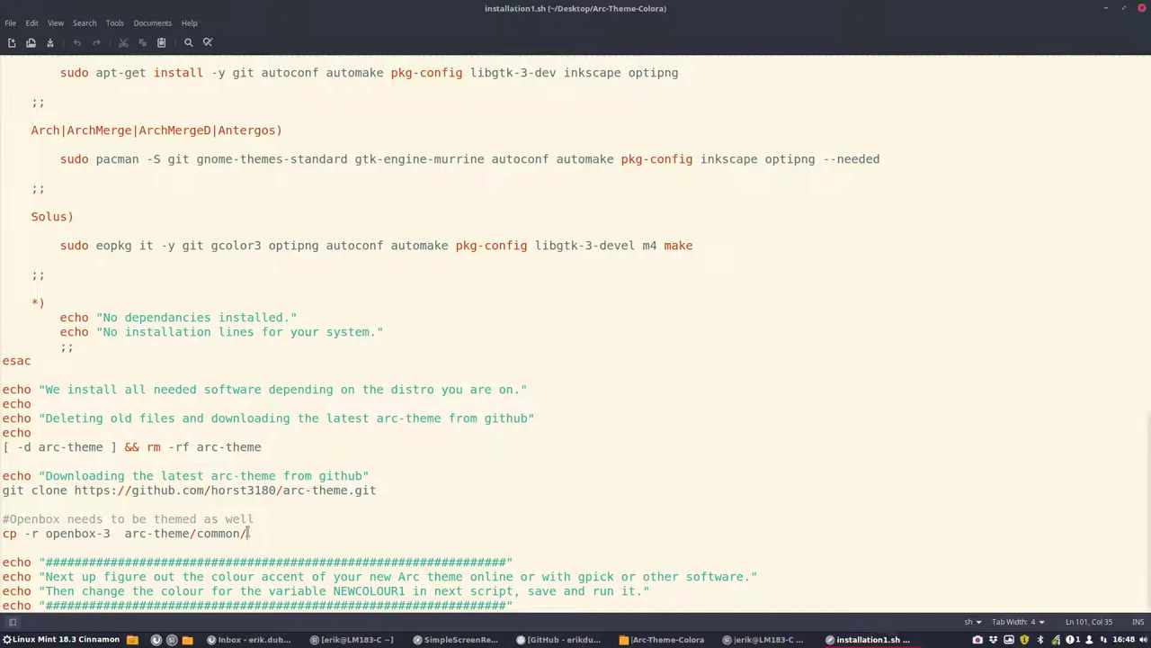
pyautogui.moveTo(249, 534); pyautogui.dragTo(1, 533)
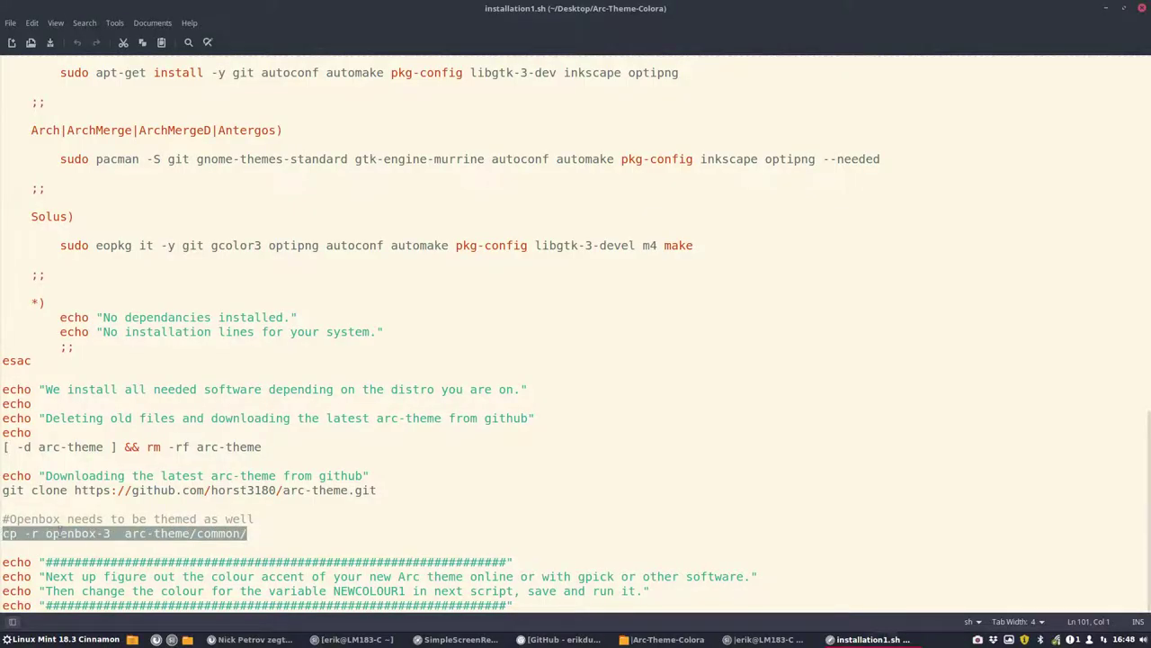
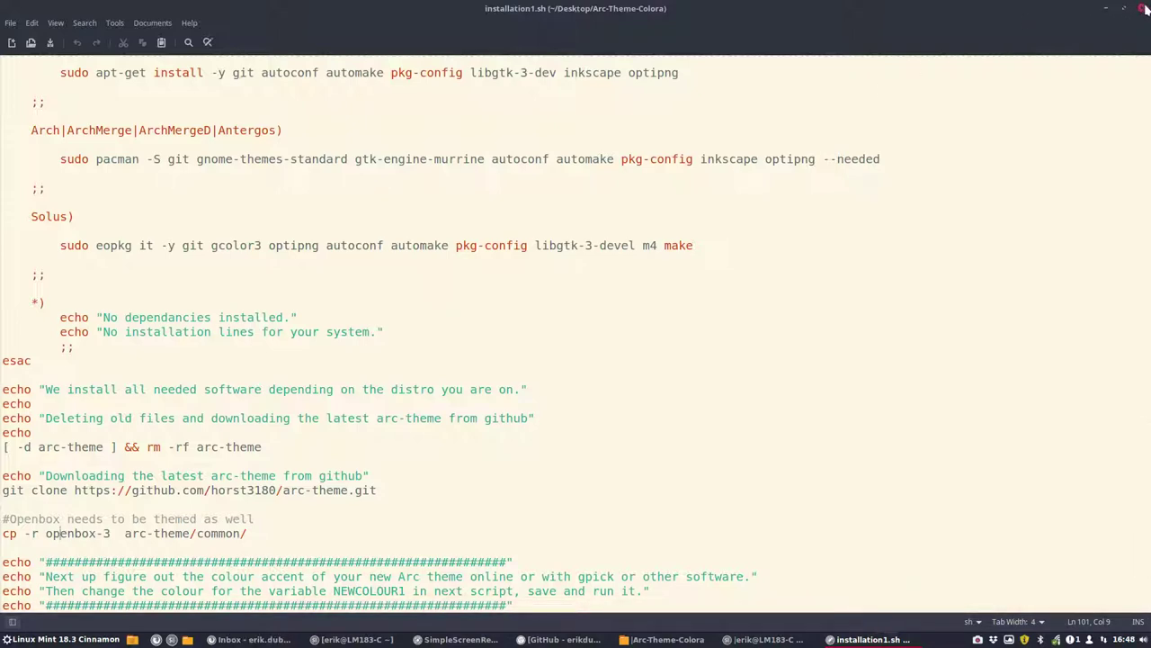
# - Close the installation1.sh script and return to the terminal in the Arc-Theme-Colora folder
pyautogui.click(1145, 11)
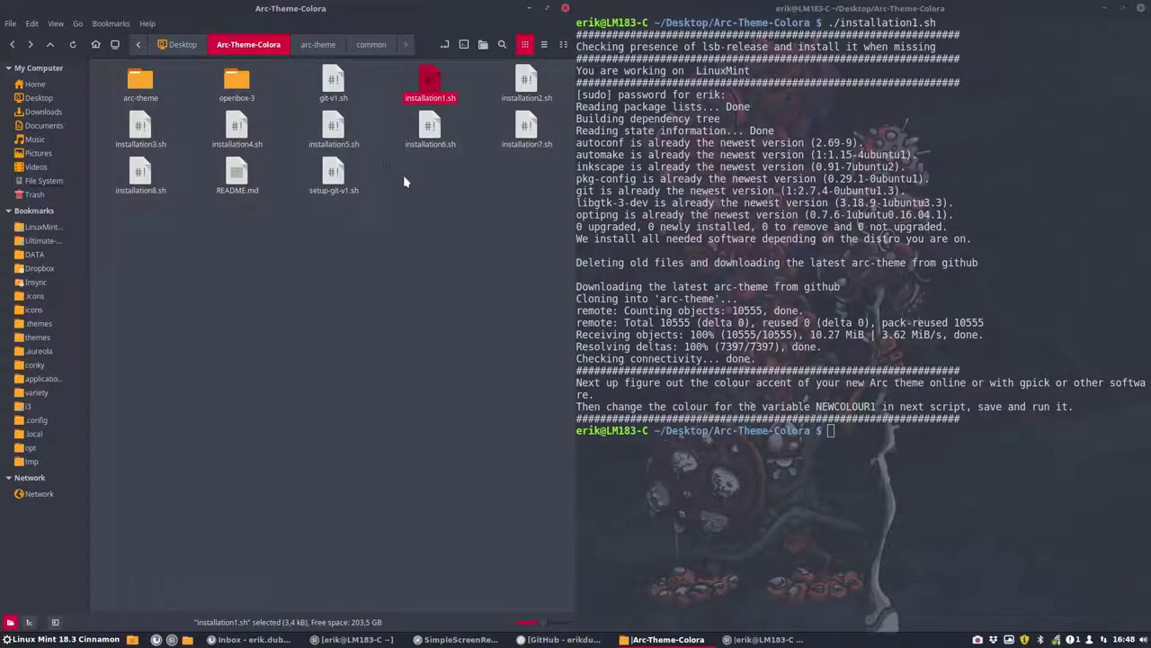
pyautogui.click(407, 179)
pyautogui.click(769, 464)
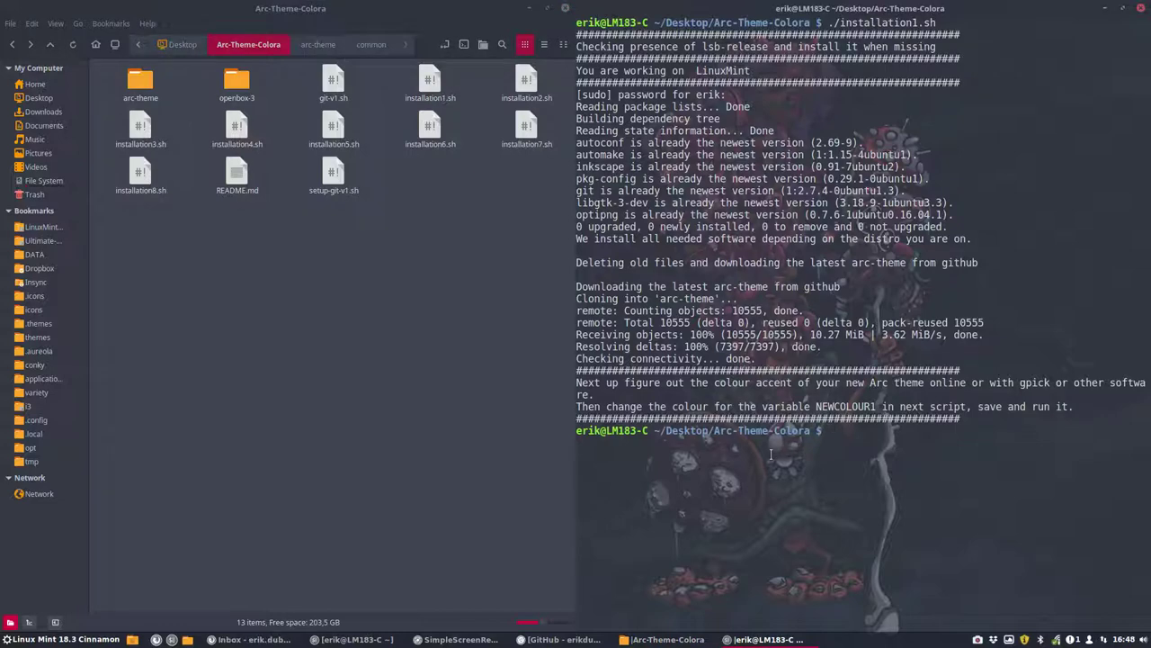
pyautogui.doubleClick(530, 78)
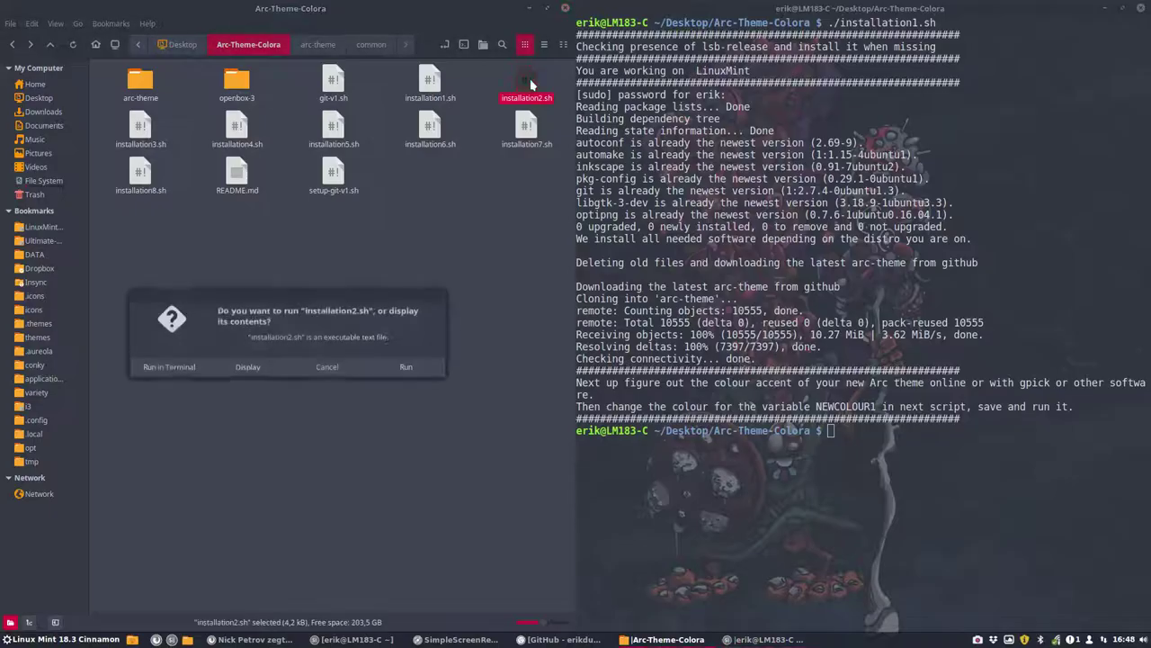
pyautogui.click(249, 361)
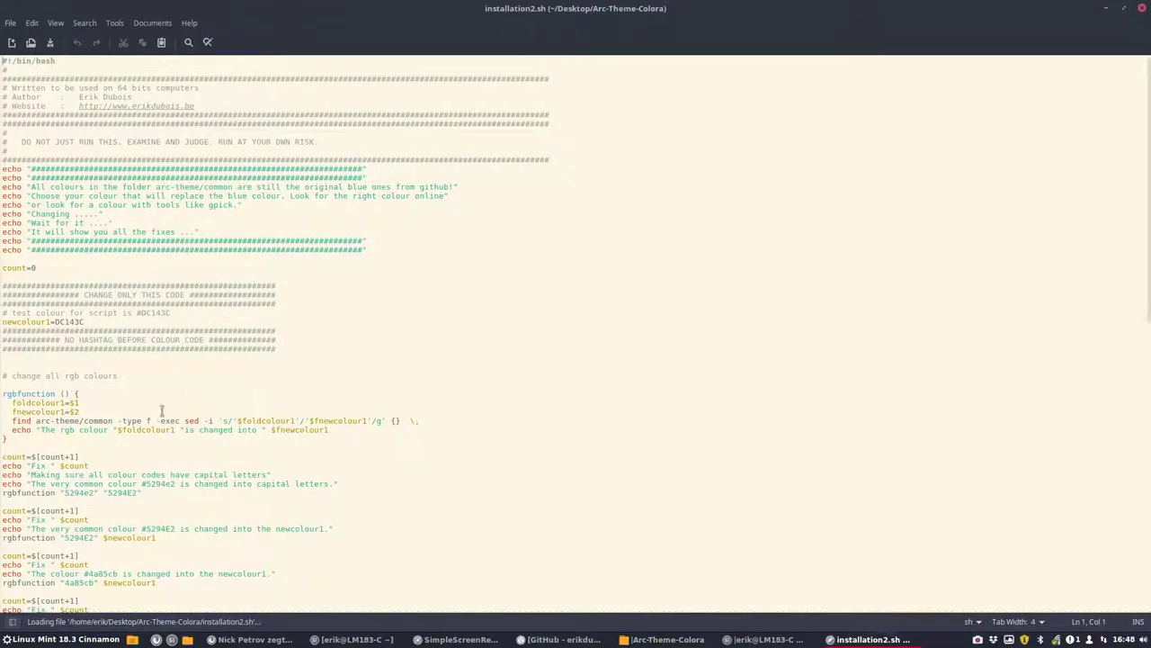
pyautogui.click(1142, 8)
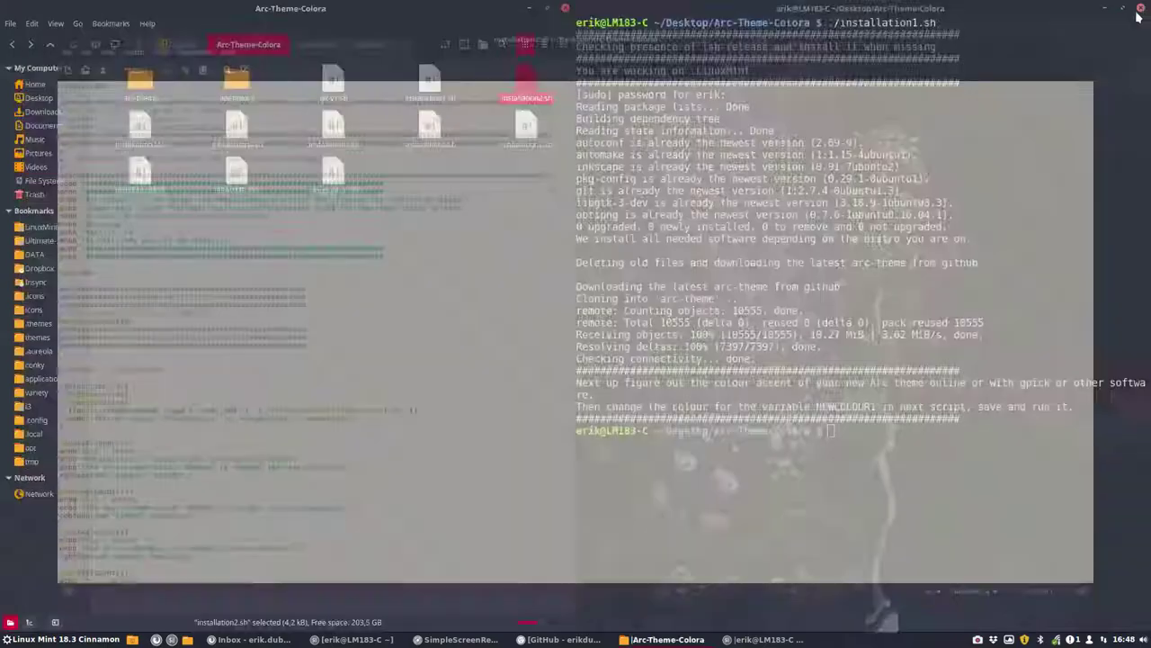
# - Make Atom the default application for shell scripts and open installation2.sh with it
pyautogui.rightClick(521, 82)
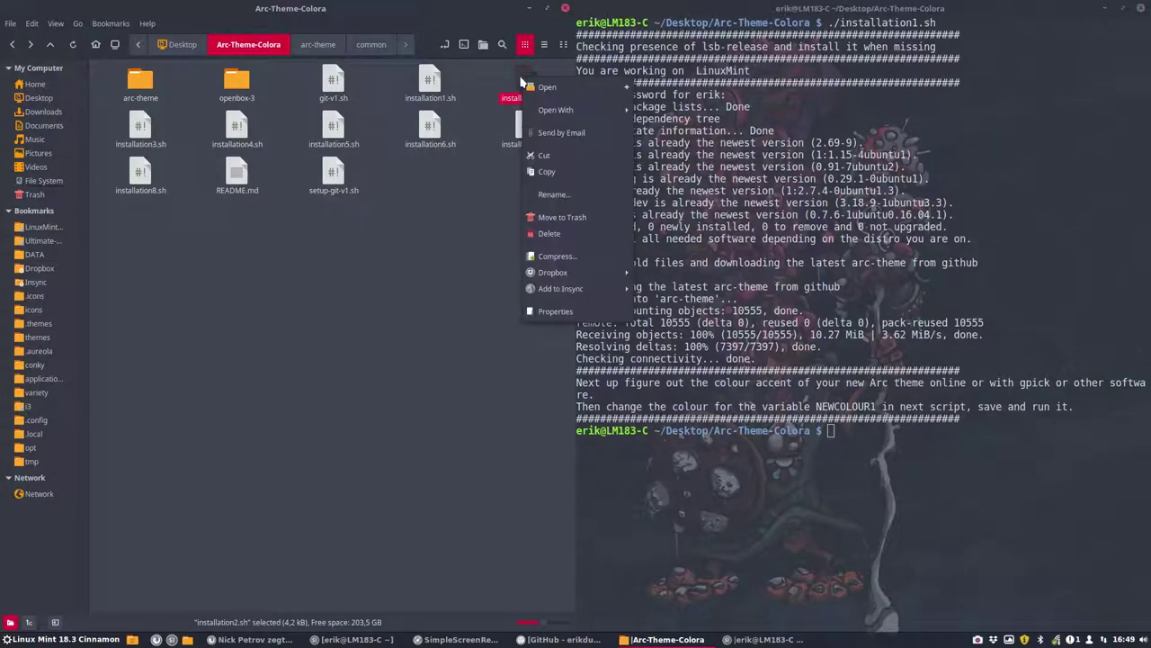
pyautogui.moveTo(576, 109)
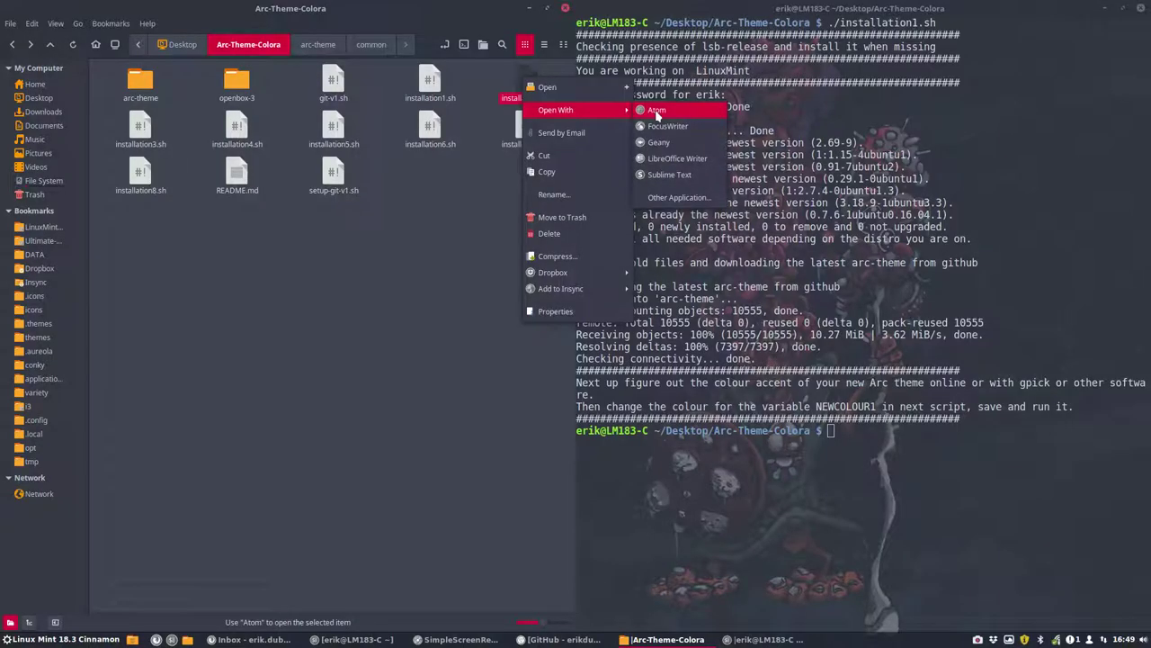
pyautogui.click(678, 197)
pyautogui.click(55, 275)
pyautogui.click(286, 449)
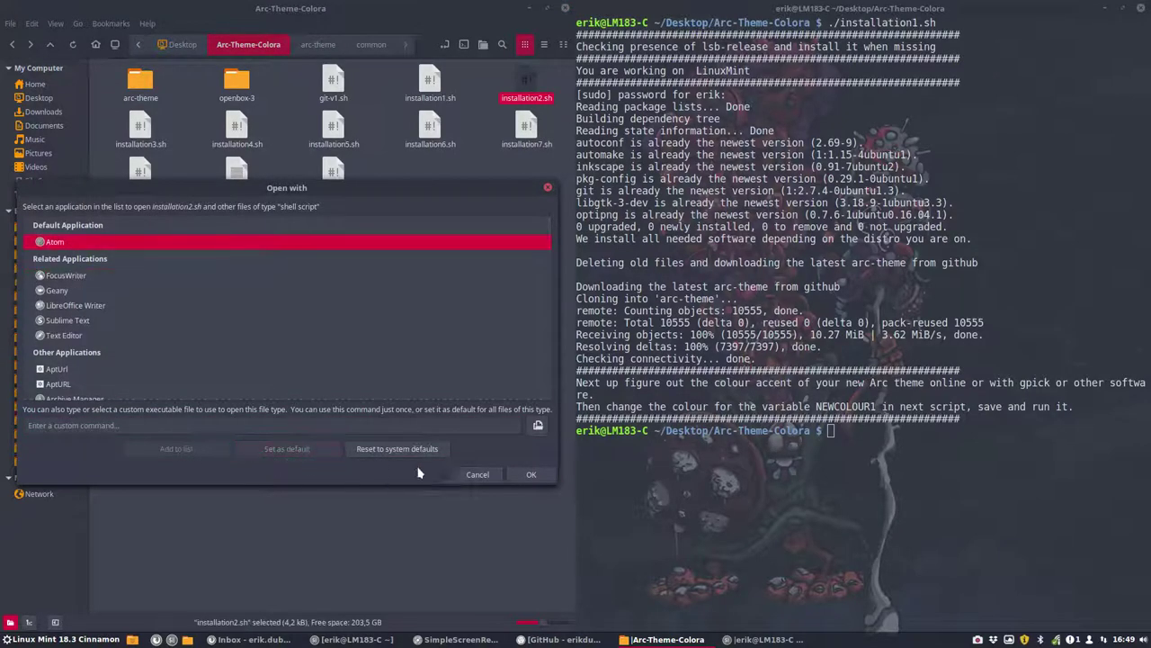
pyautogui.click(522, 474)
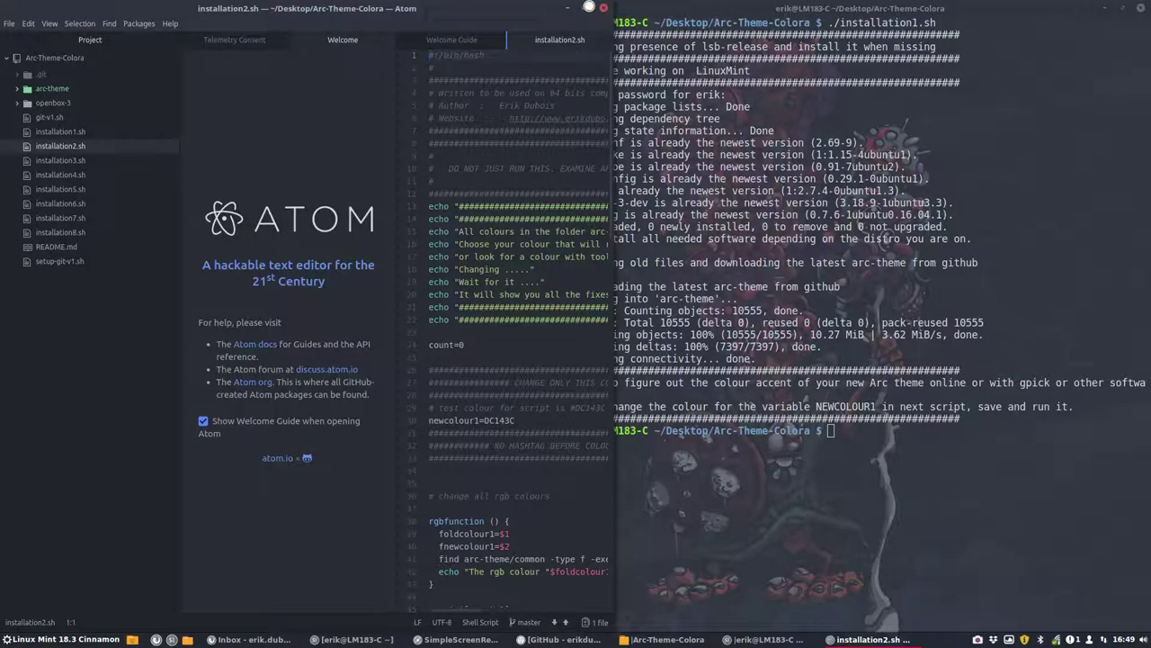
# - Maximize Atom, turn off the Welcome Guide at startup, and close the Welcome, Telemetry Consent and Welcome Guide pages
pyautogui.click(590, 7)
pyautogui.click(306, 412)
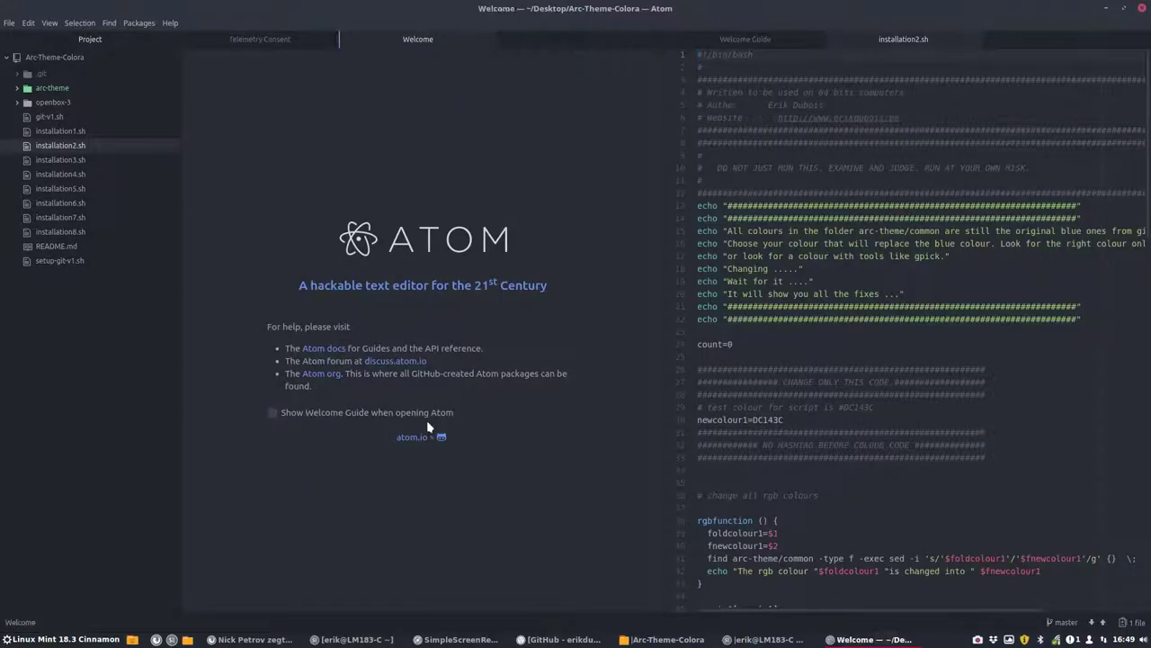
pyautogui.click(488, 38)
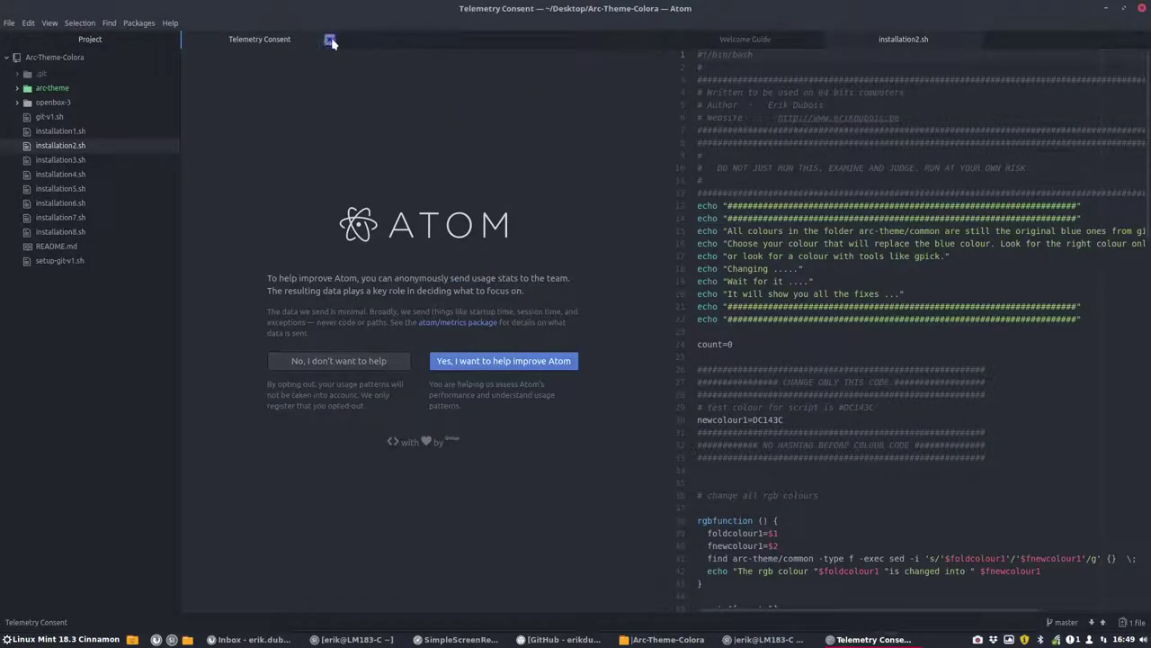
pyautogui.click(331, 40)
pyautogui.click(300, 35)
pyautogui.click(330, 42)
# - Search Atom's installable packages for "pigments minimap", install minimap, pigments and the minimap add-ons with their dependencies, and close the settings
pyautogui.click(142, 23)
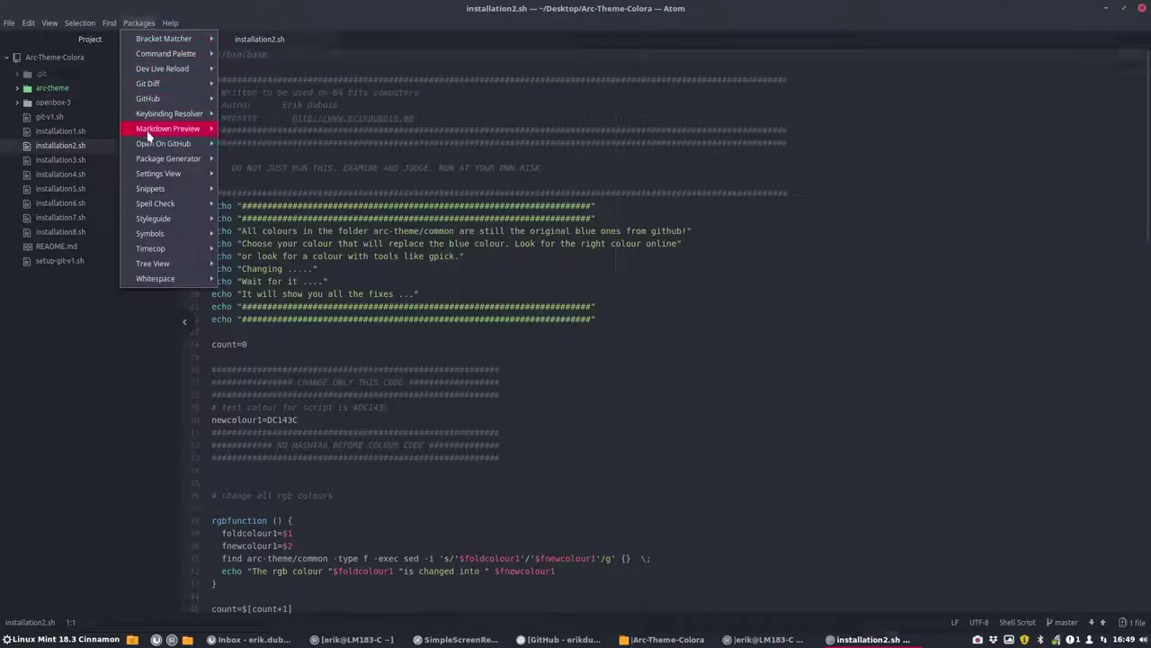
pyautogui.moveTo(171, 174)
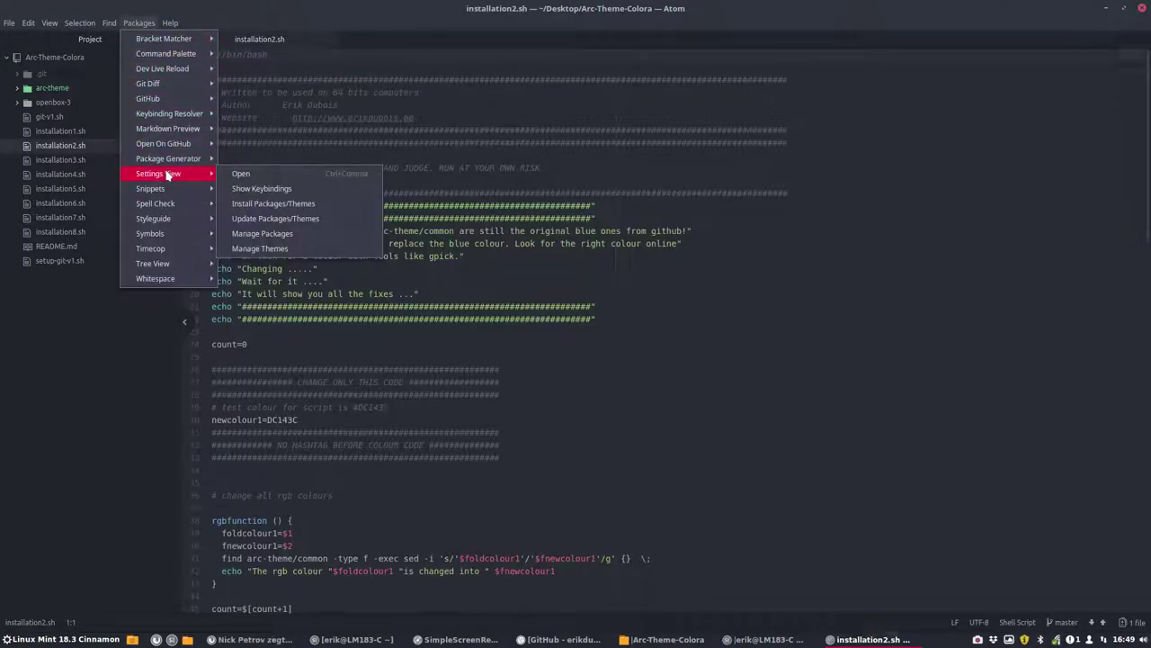
pyautogui.click(267, 205)
pyautogui.click(428, 137)
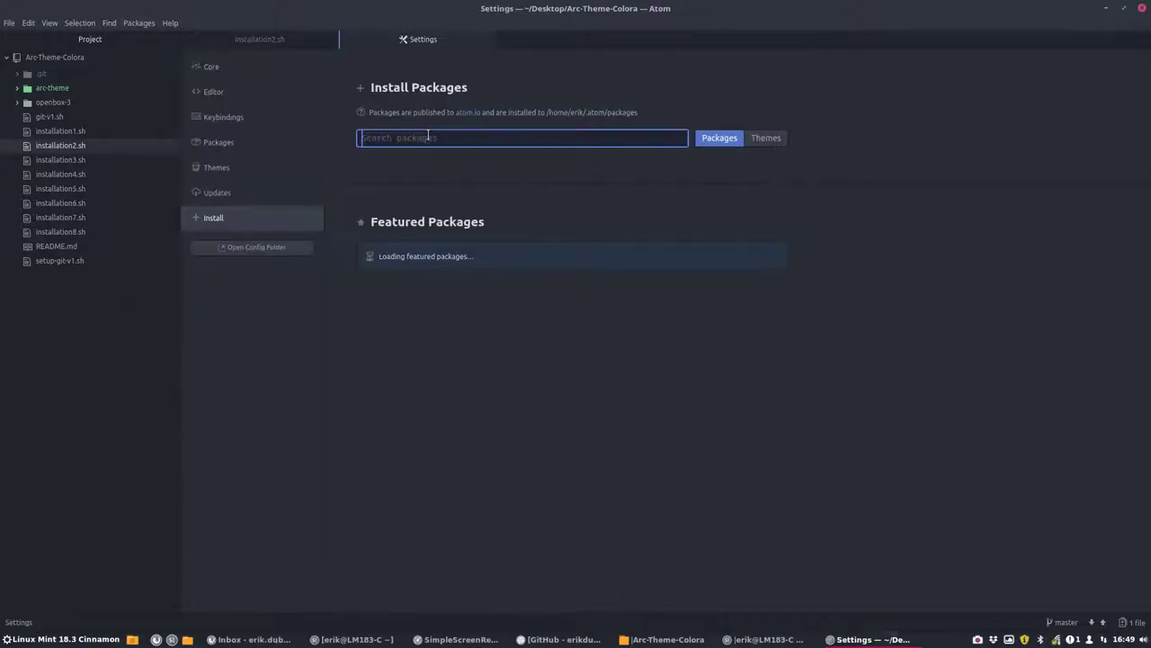
pyautogui.write('p')
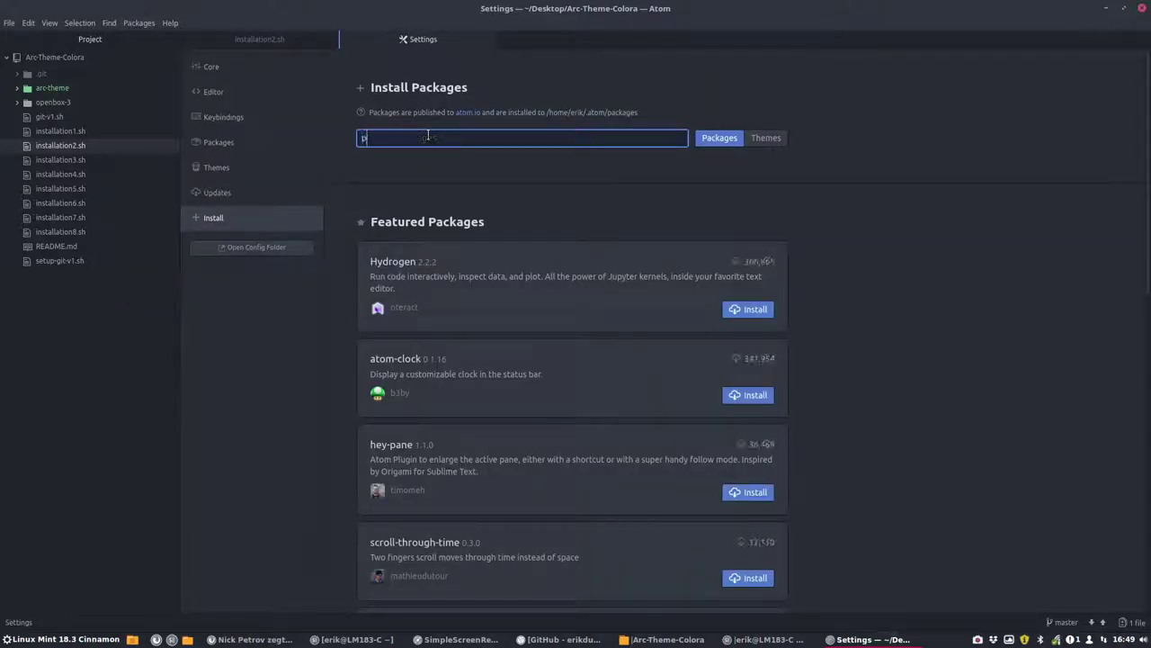
pyautogui.write('igments mnio')
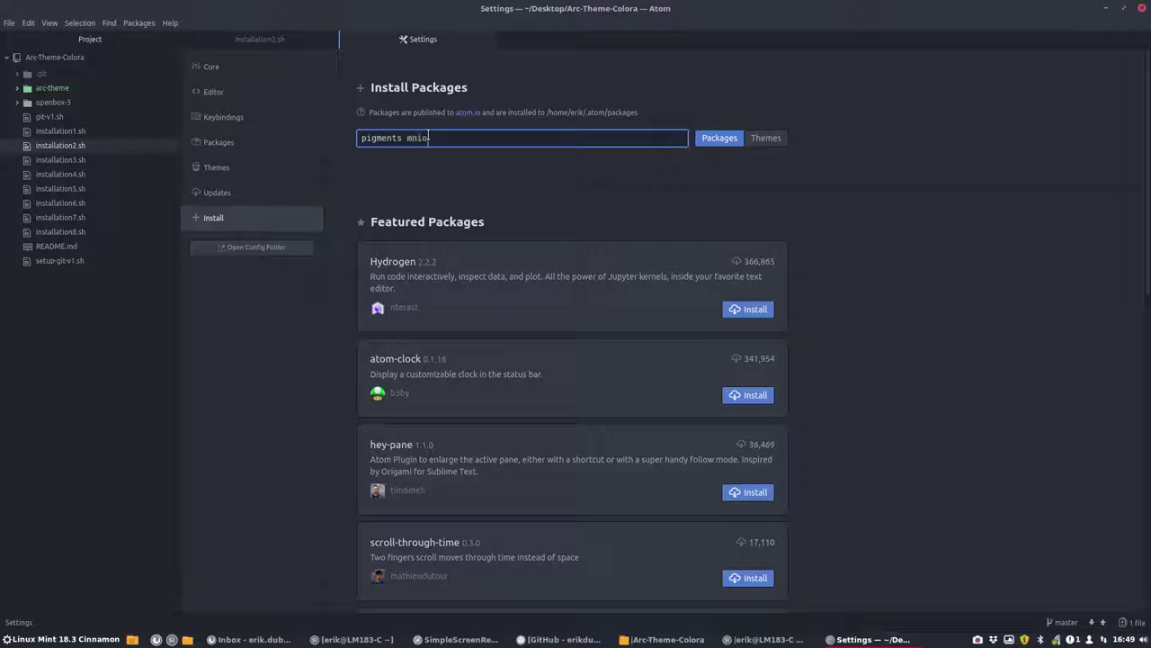
pyautogui.press('BackSpace')
pyautogui.press('BackSpace')
pyautogui.write('inimap')
pyautogui.press('Return')
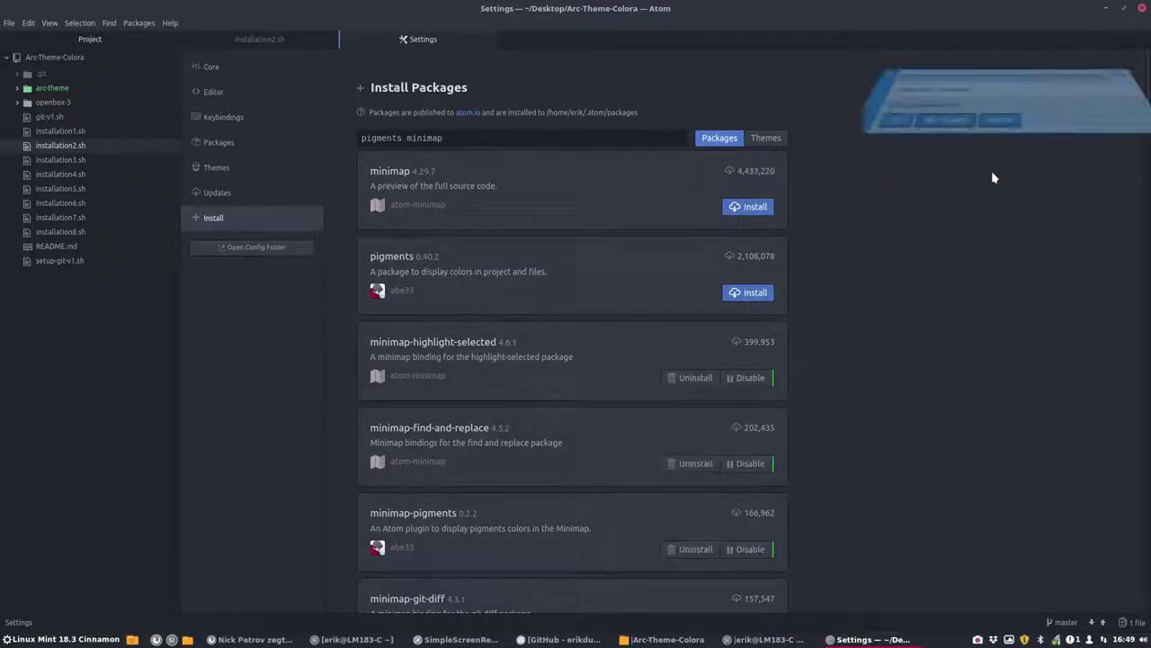
pyautogui.click(908, 147)
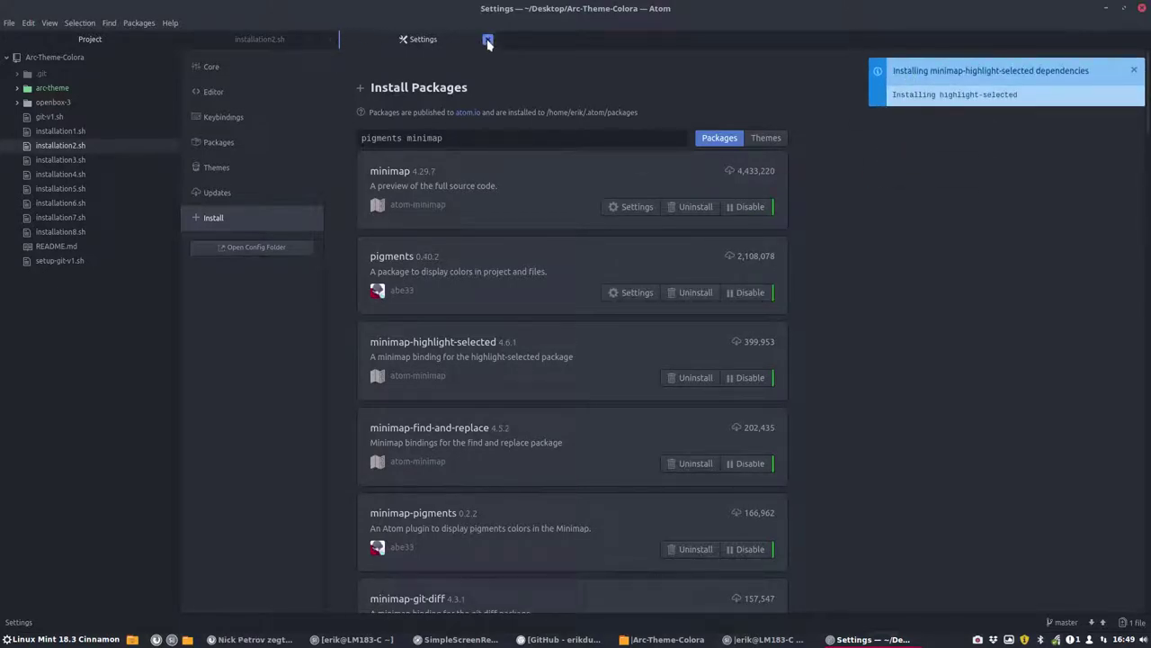
pyautogui.click(488, 38)
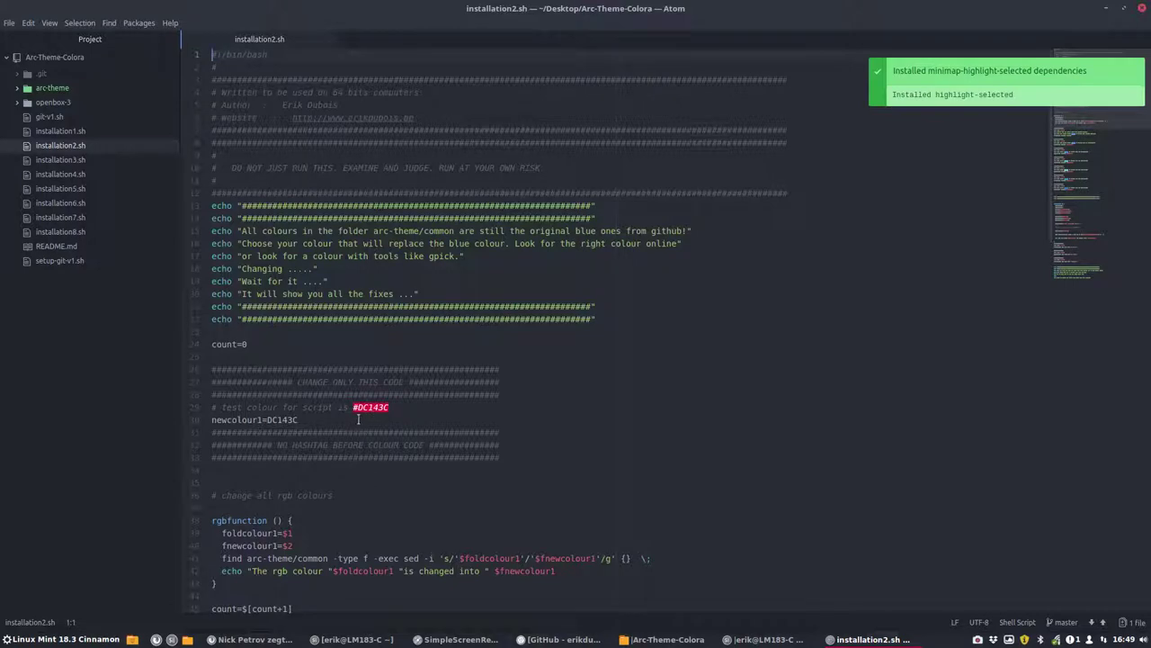
# - Highlight the newcolour1 value in the script's "CHANGE ONLY THIS CODE" section
pyautogui.click(308, 424)
pyautogui.moveTo(300, 420); pyautogui.dragTo(272, 420)
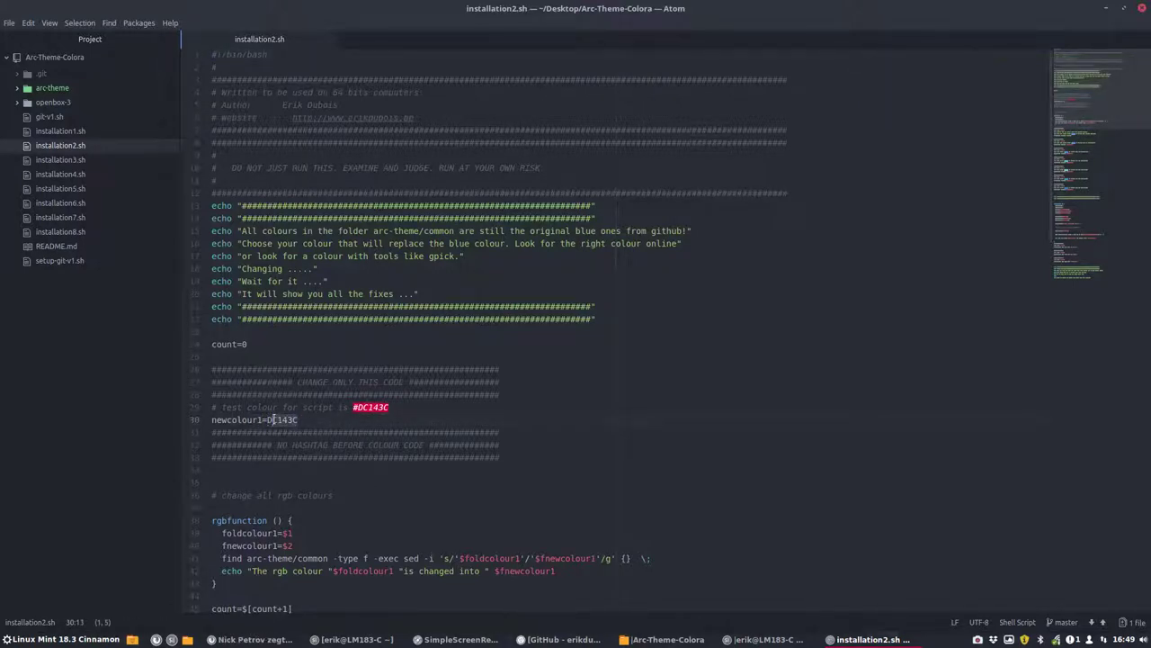
pyautogui.click(307, 422)
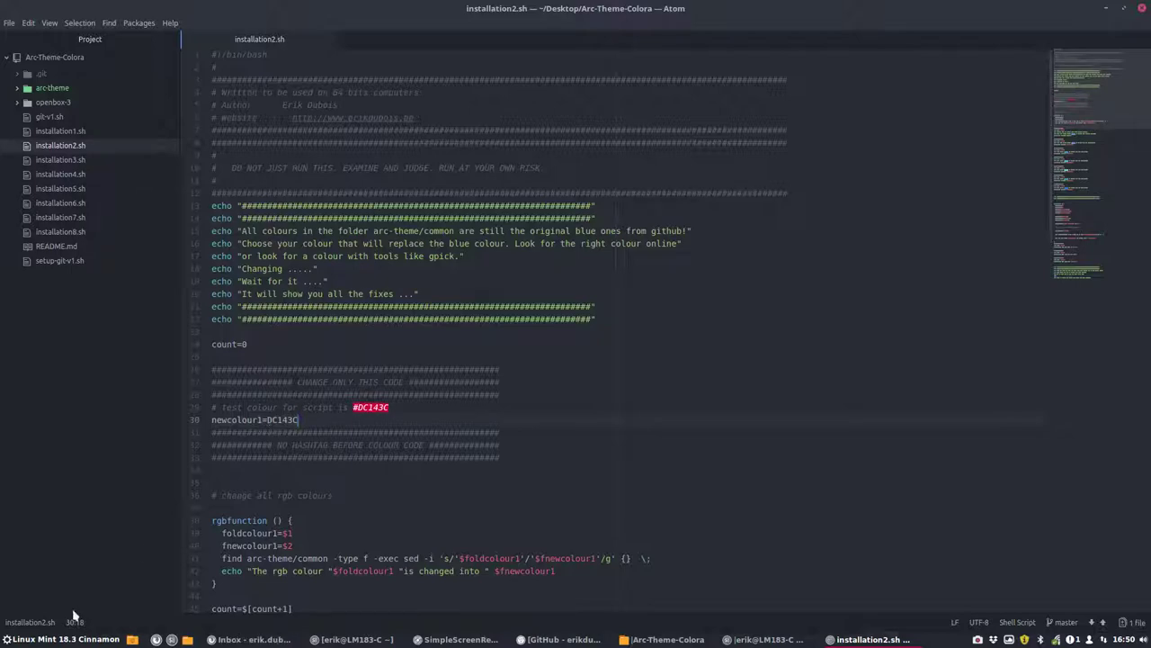
pyautogui.click(63, 639)
pyautogui.moveTo(113, 379)
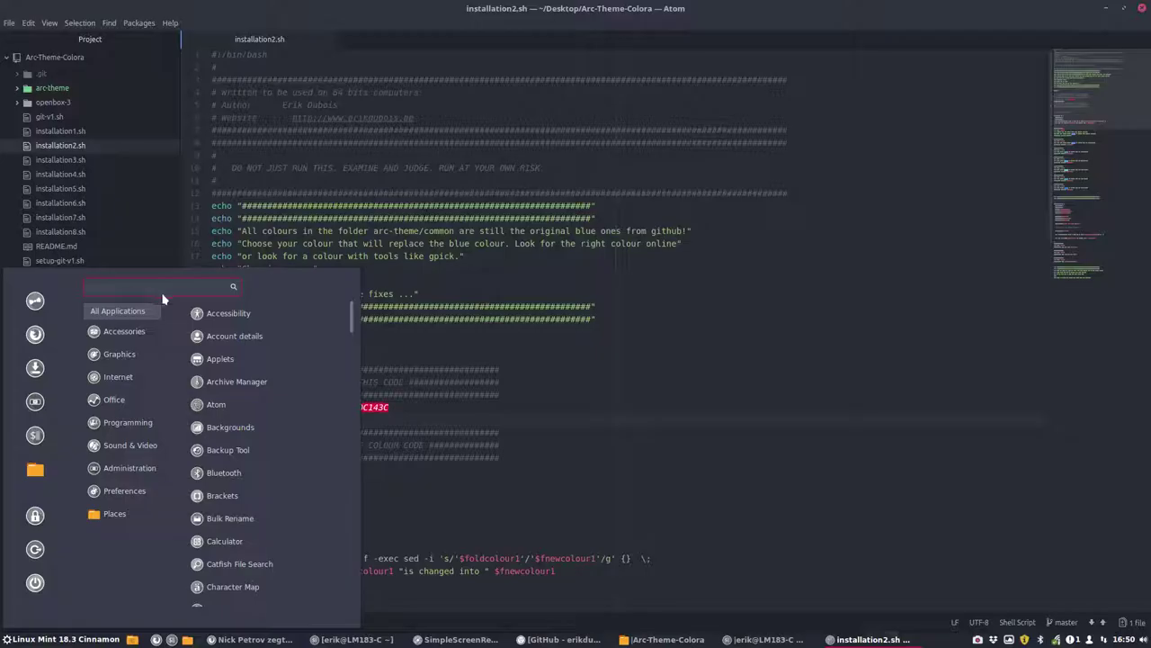
pyautogui.click(428, 412)
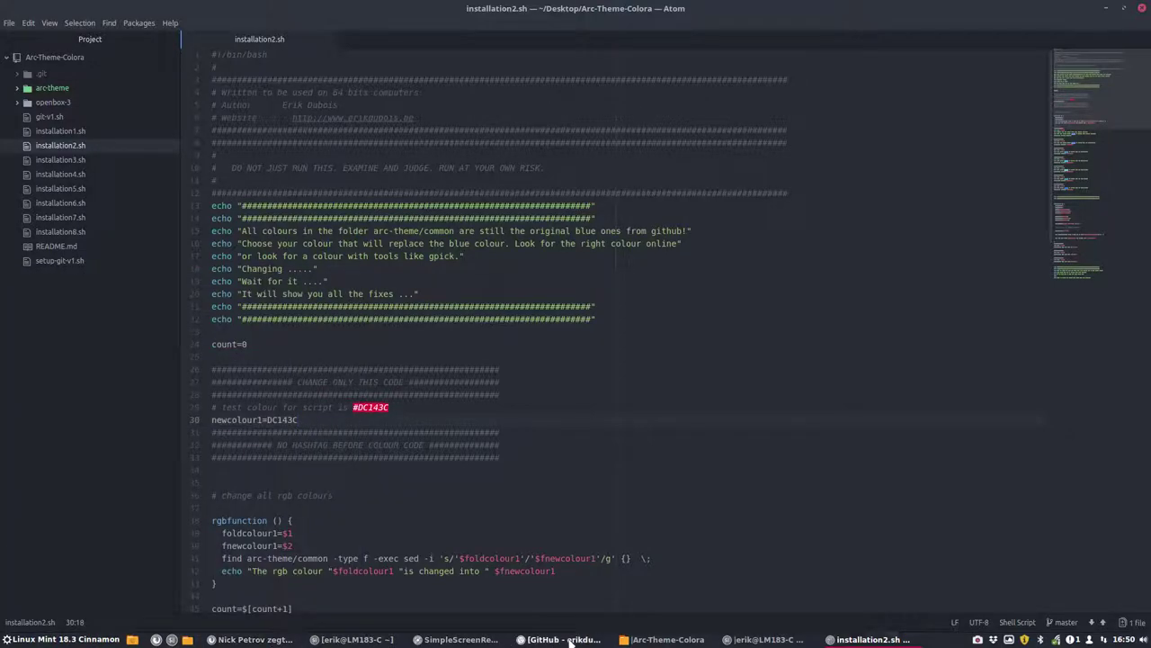
# - Copy the orange code #e89119 from Google's colour picker in the browser and set newcolour1 to e89119, without the hashtag, in installation2.sh
pyautogui.click(538, 640)
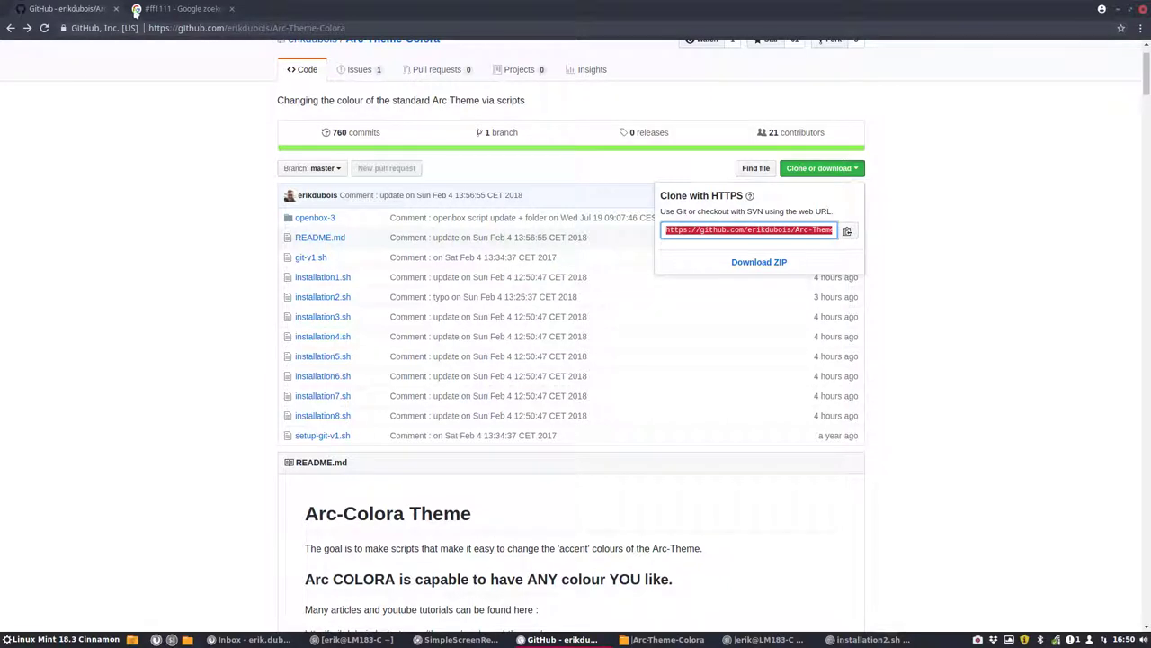
pyautogui.click(167, 9)
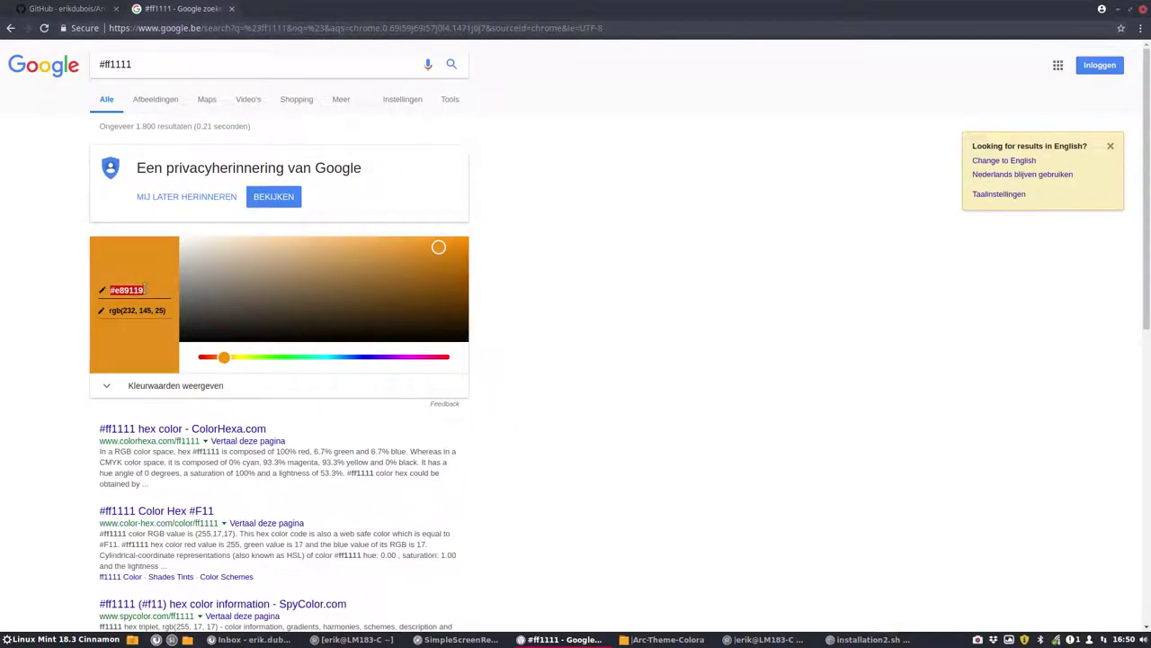
pyautogui.click(1116, 8)
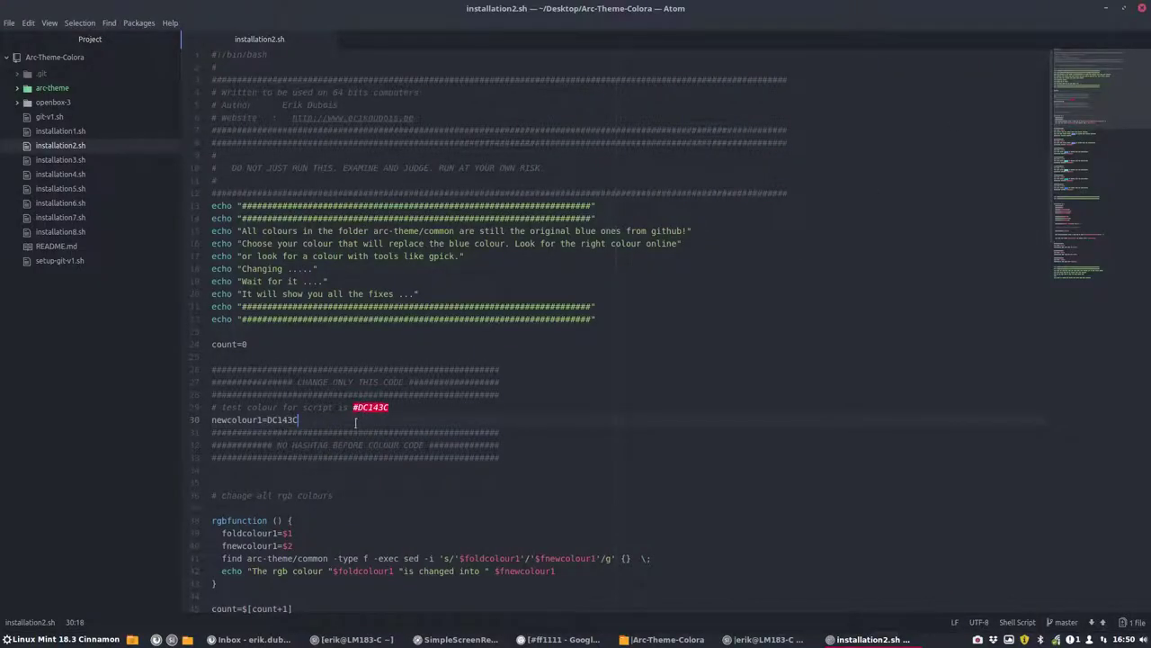
pyautogui.doubleClick(279, 419)
pyautogui.write('#ff1111')
pyautogui.press('Delete')
# - Append "now #e89119" after #DC143C in the test colour comment above newcolour1
pyautogui.moveTo(355, 406); pyautogui.dragTo(395, 411)
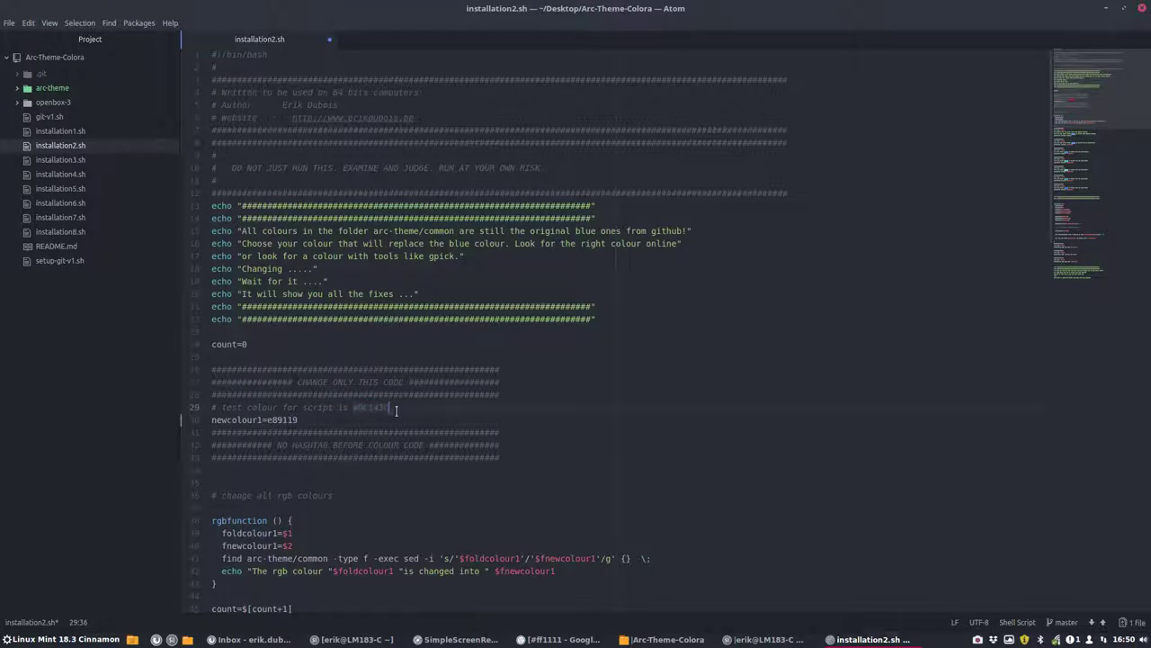
pyautogui.write('c+c ')
pyautogui.write('#e89119')
pyautogui.click(404, 445)
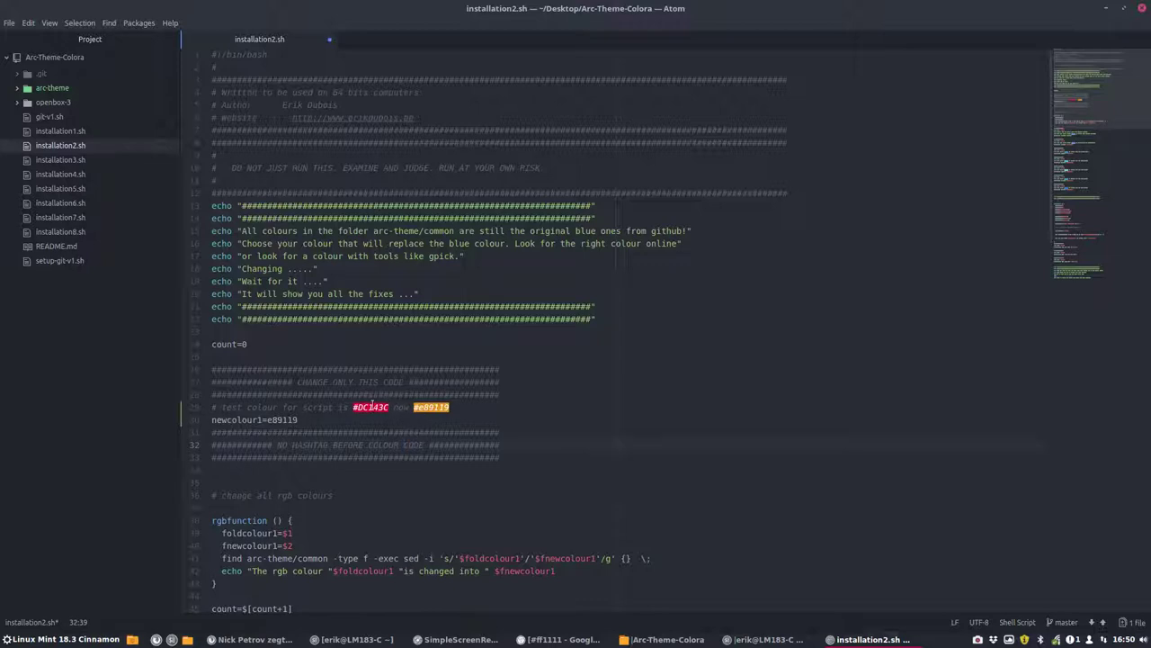
# - Check the newcolour1=e89119 line against the colour comment and save installation2.sh
pyautogui.click(436, 406)
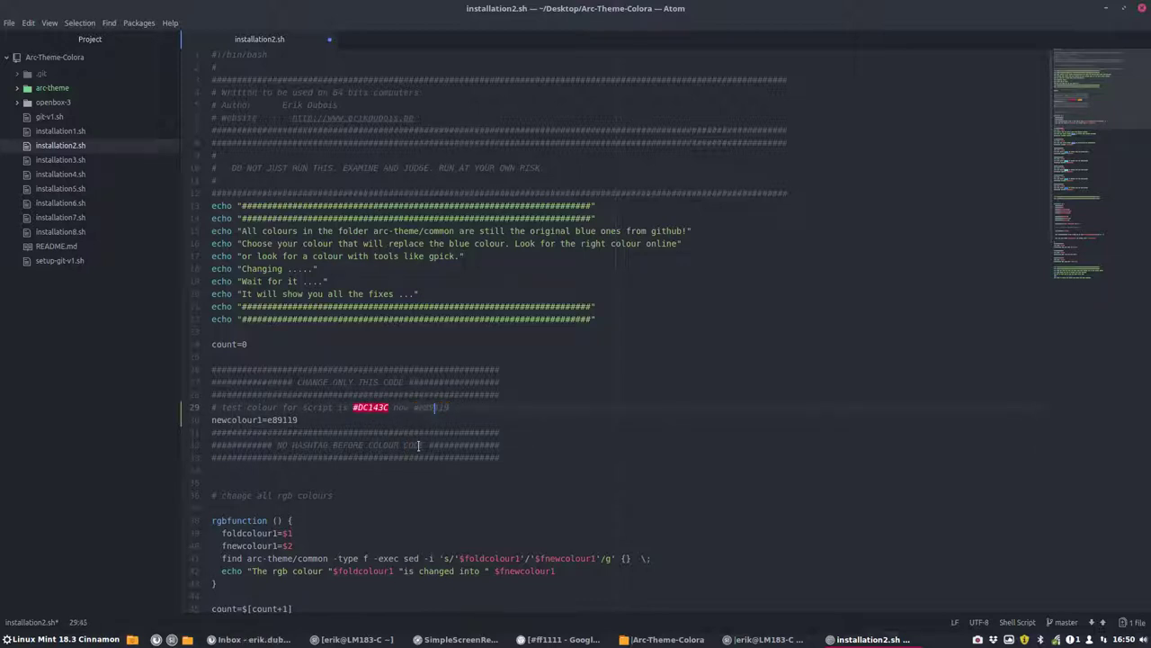
pyautogui.click(303, 433)
pyautogui.moveTo(297, 419); pyautogui.dragTo(210, 420)
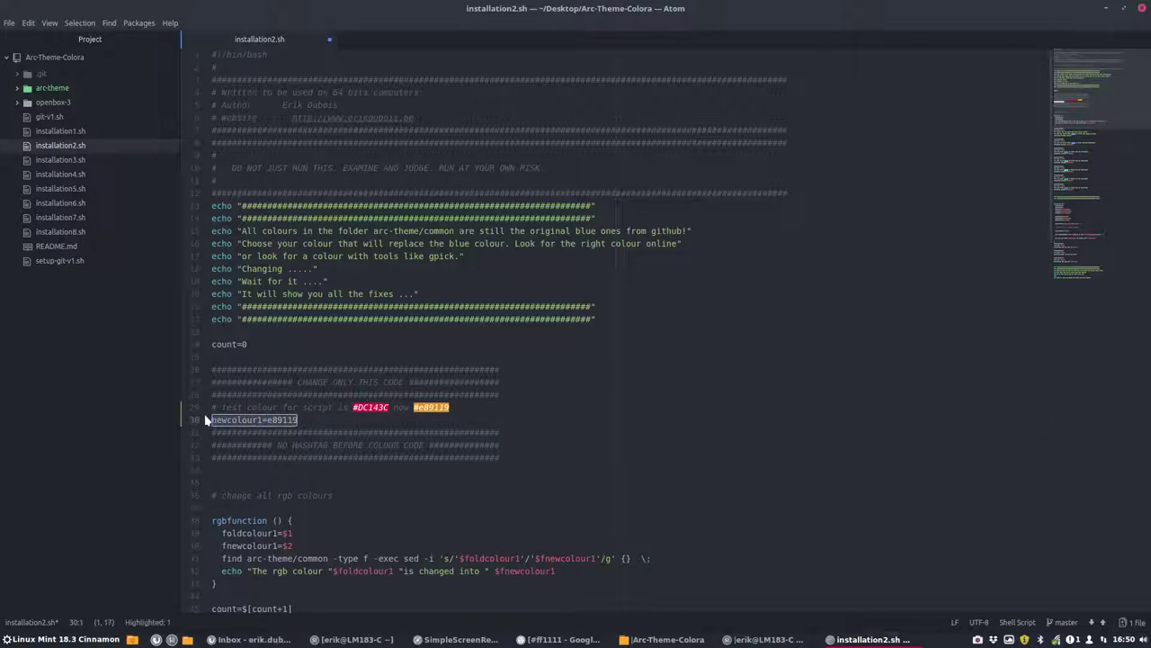
pyautogui.press('Right')
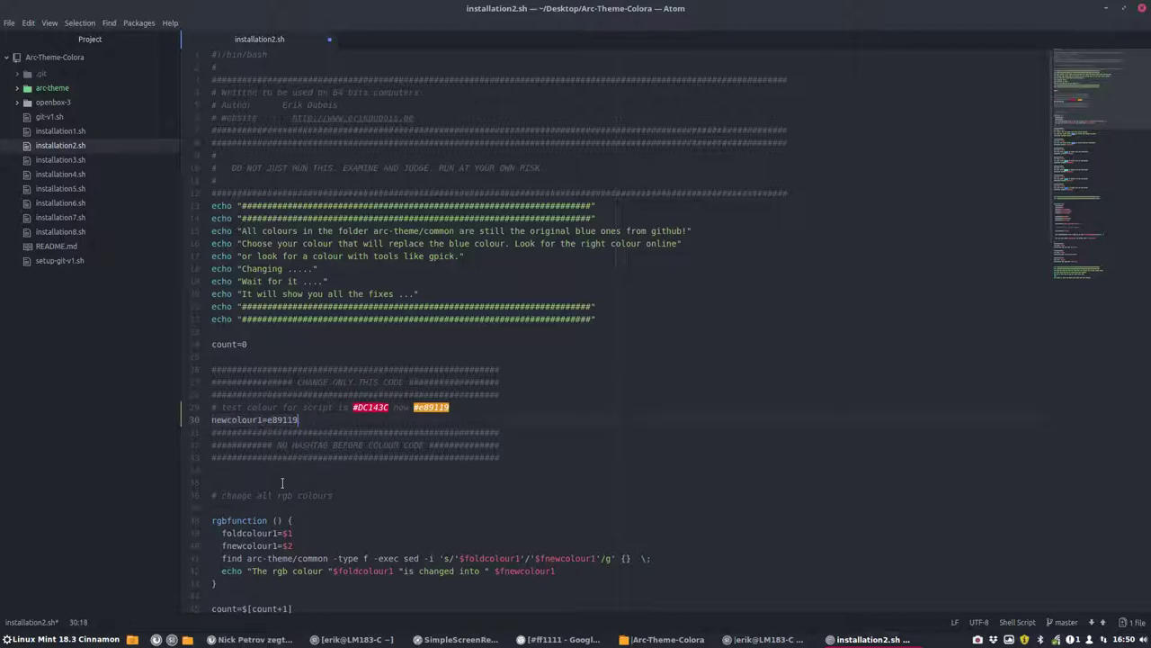
pyautogui.hotkey('ctrl', 's')
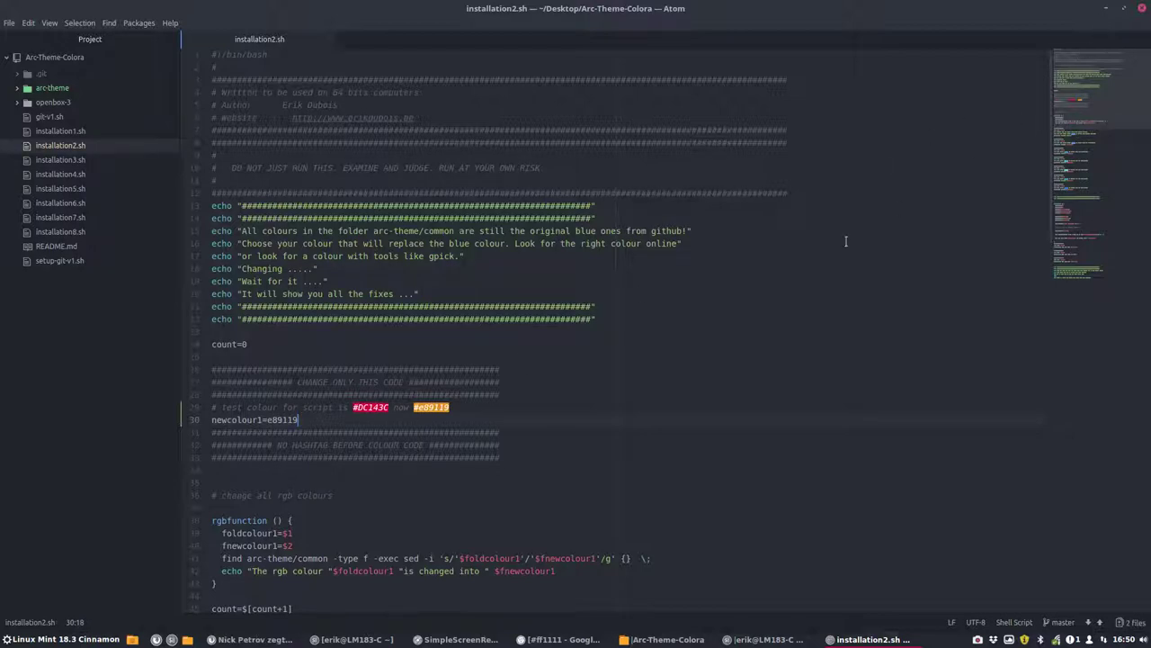
# - Read through the colour replacement fixes in installation2.sh, from rgbfunction and its hex codes down to rgbafunction and its RGB values
pyautogui.scroll(-5, 313, 398)
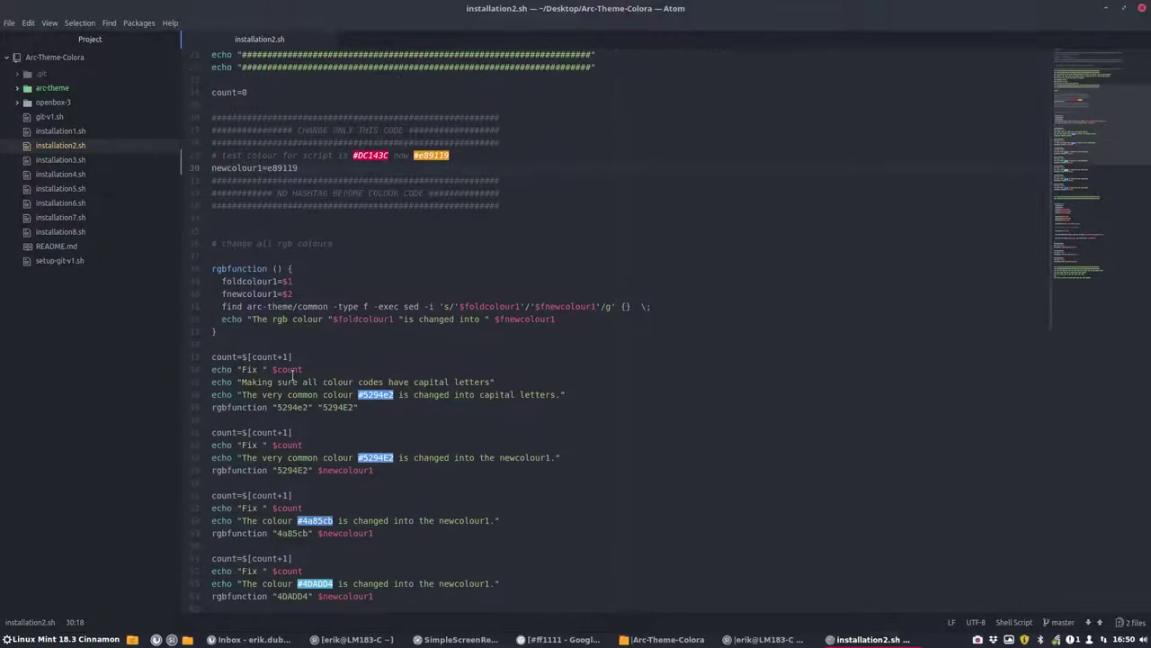
pyautogui.scroll(-1, 288, 370)
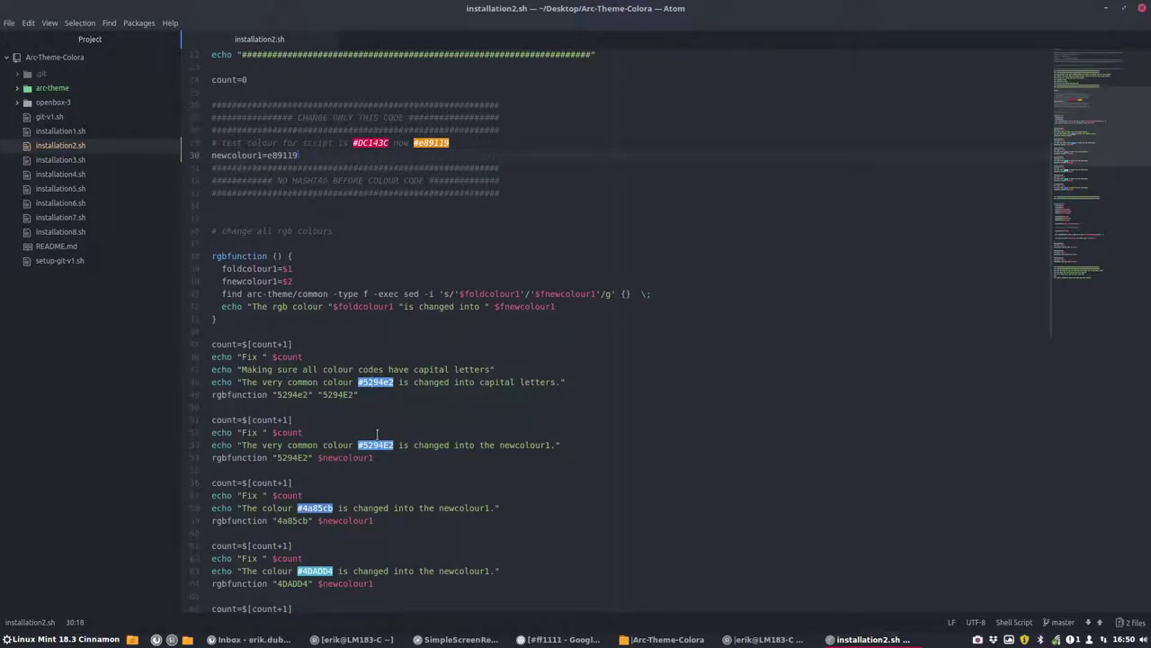
pyautogui.scroll(-4, 323, 481)
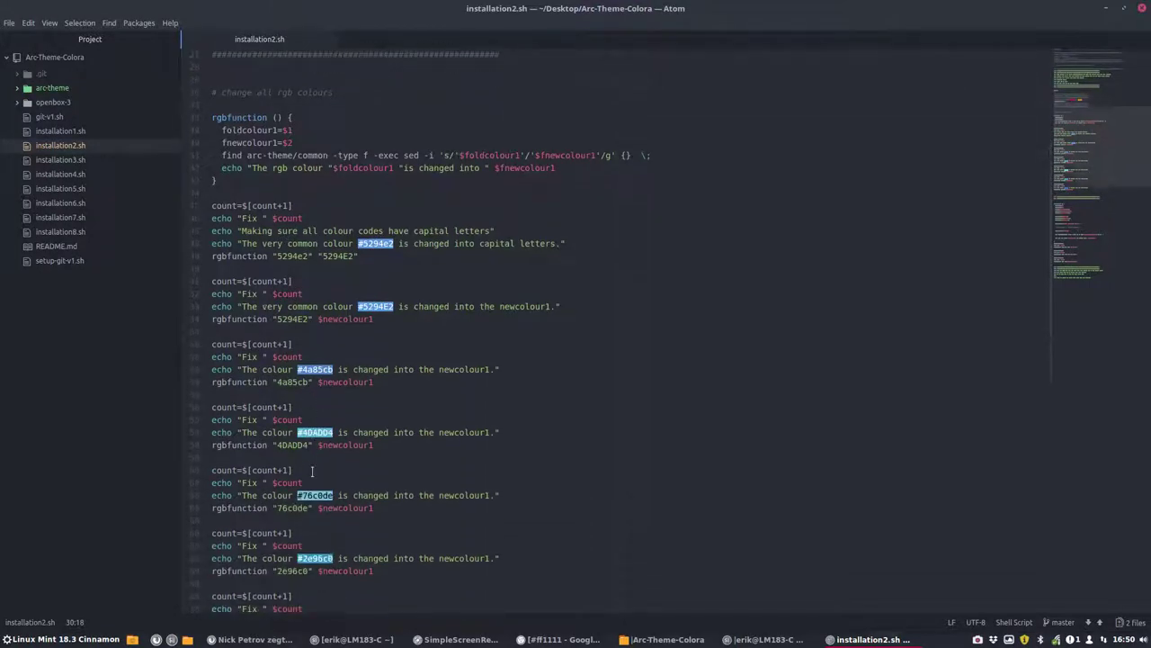
pyautogui.scroll(-4, 312, 470)
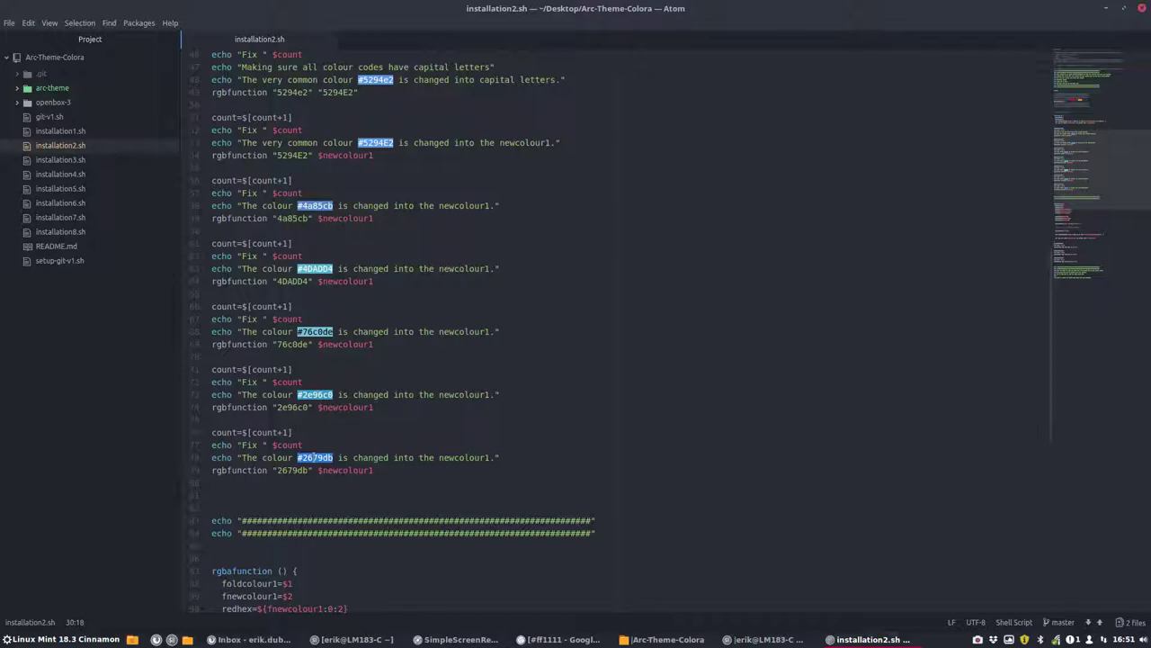
pyautogui.scroll(-2, 338, 439)
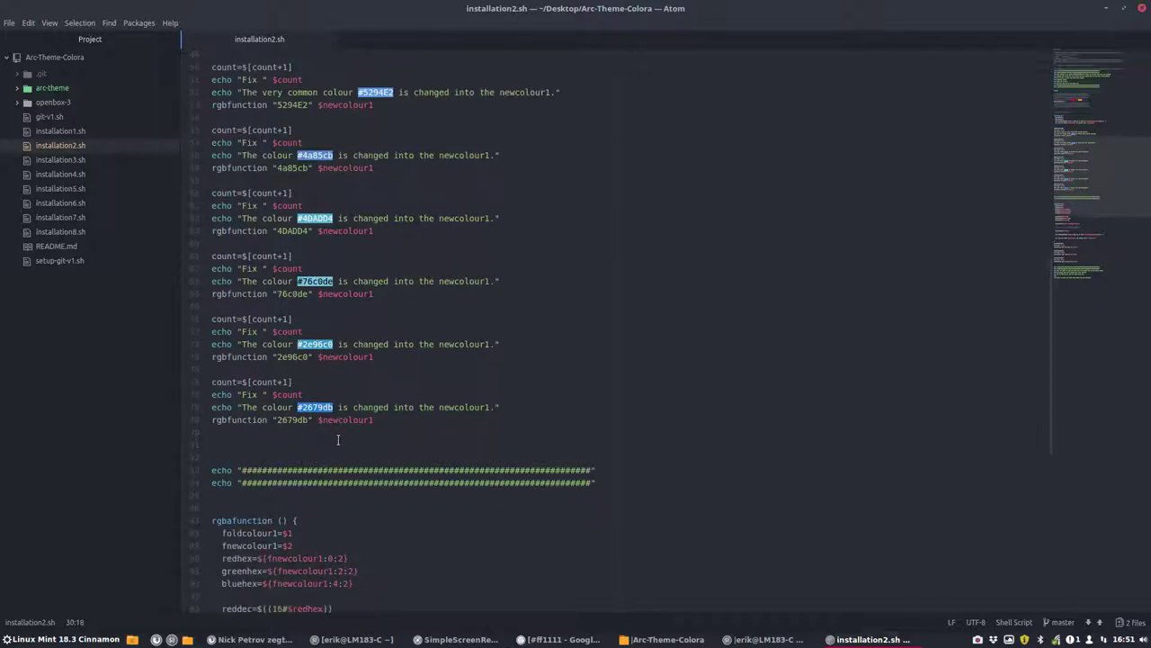
pyautogui.scroll(-2, 338, 439)
pyautogui.scroll(-5, 338, 439)
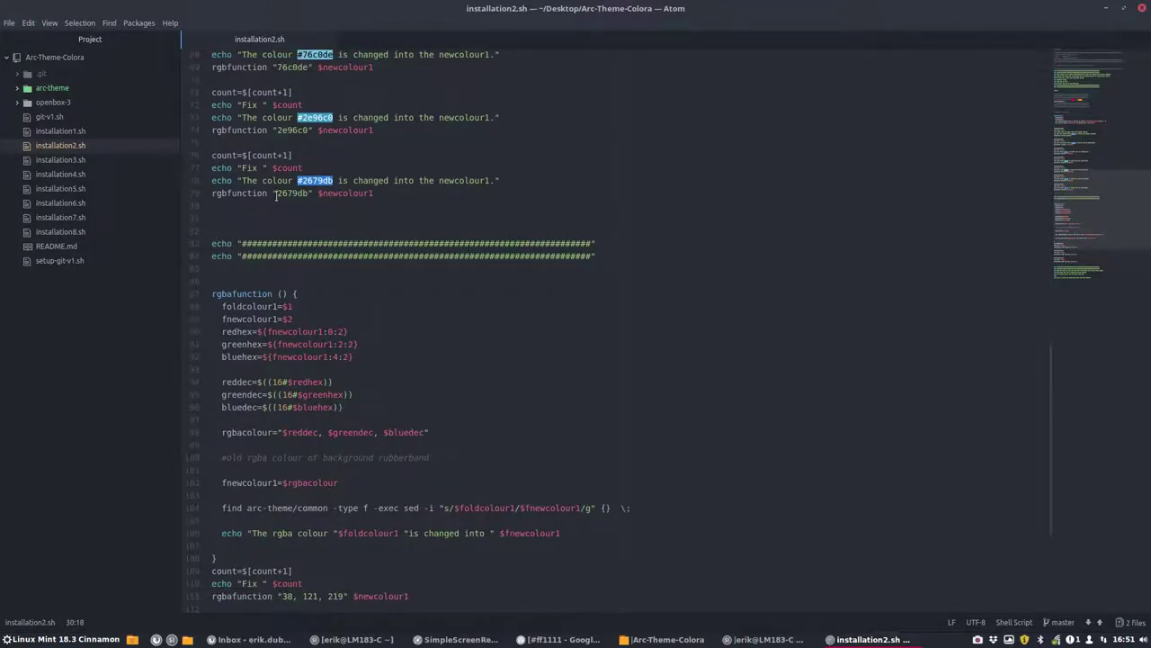
pyautogui.scroll(-5, 276, 195)
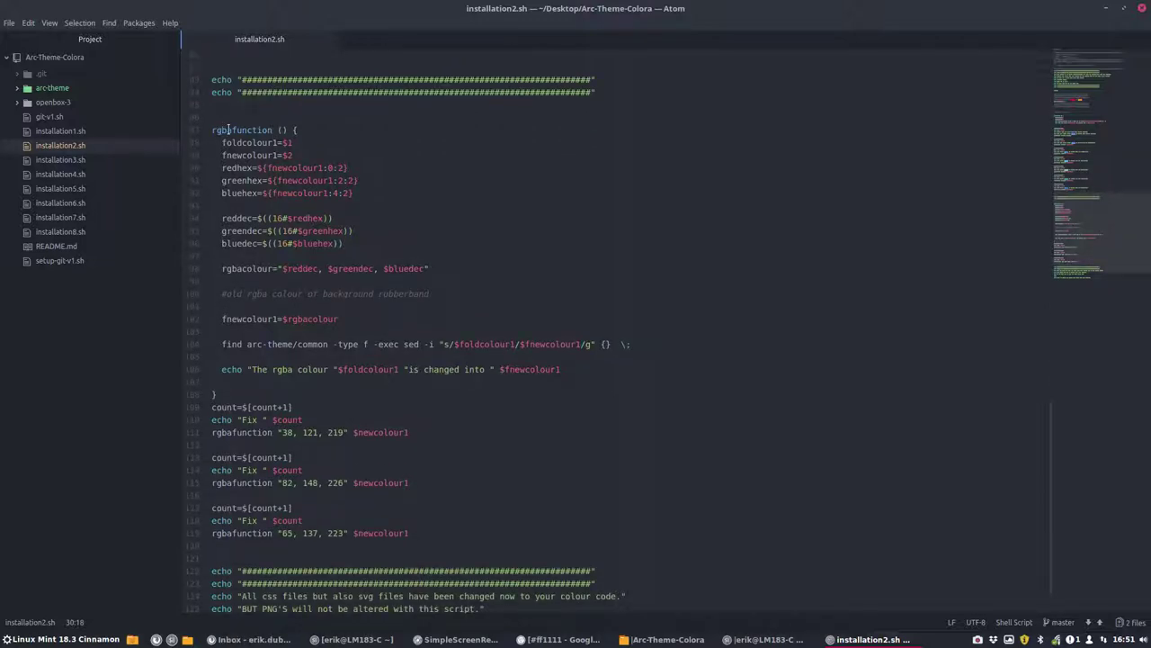
pyautogui.scroll(-1, 336, 411)
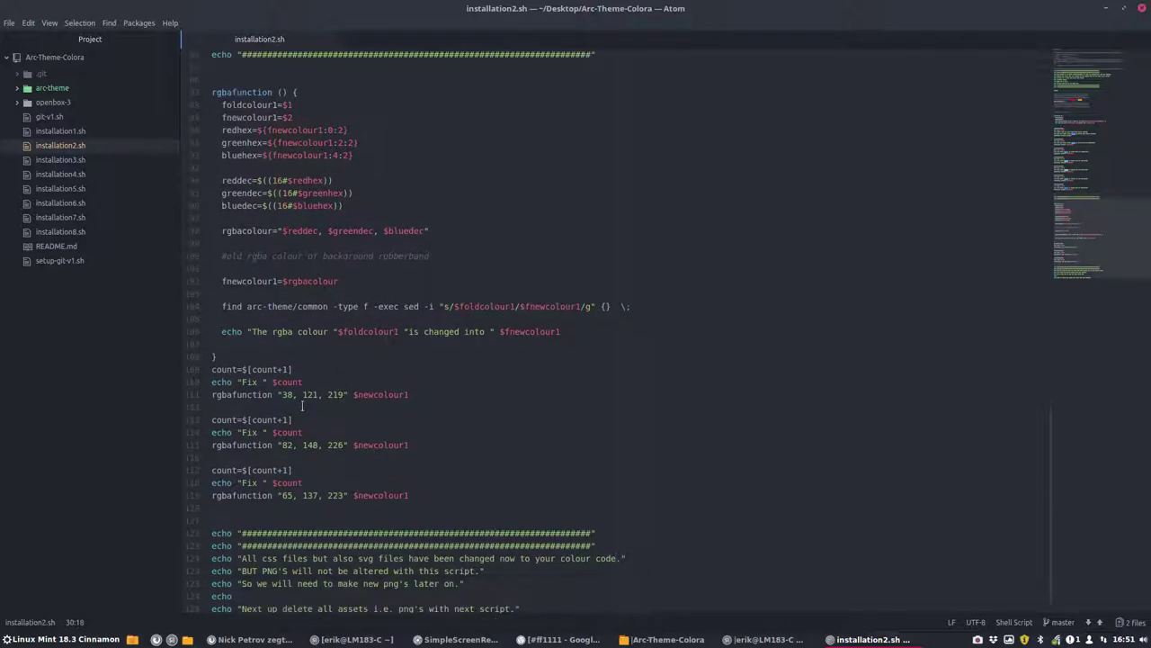
# - Highlight the old RGB values passed to rgbafunction, "38, 121, 219" and "82, 148, 226", to examine how they map to $newcolour1
pyautogui.moveTo(281, 397); pyautogui.dragTo(342, 397)
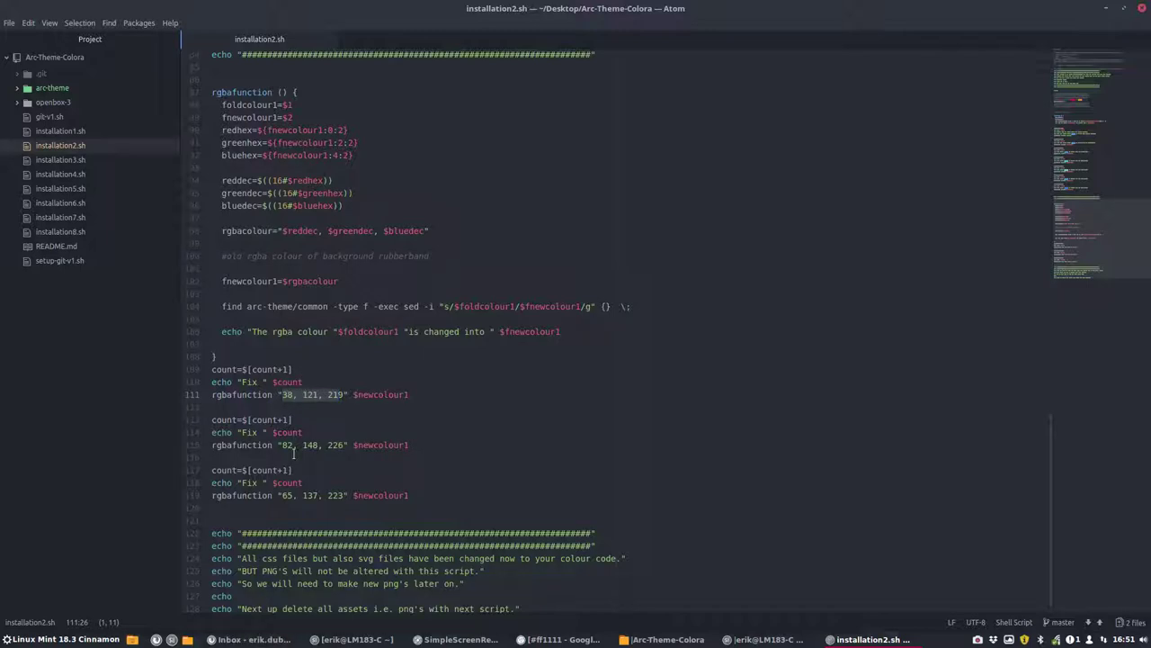
pyautogui.scroll(1, 293, 454)
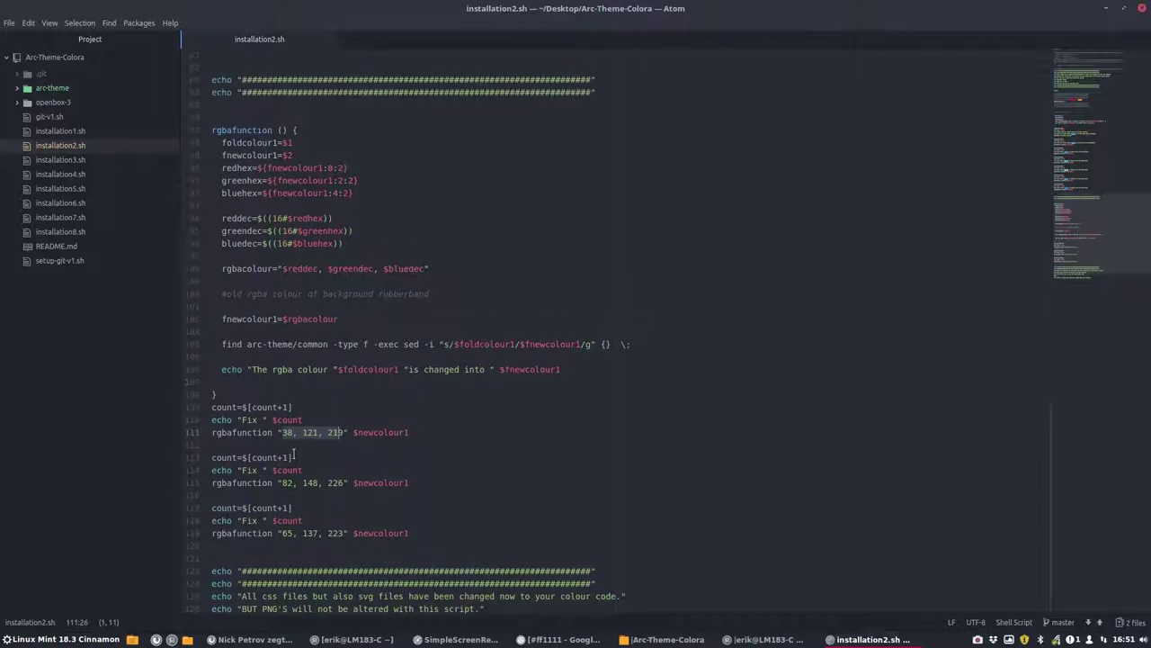
pyautogui.scroll(-1, 293, 453)
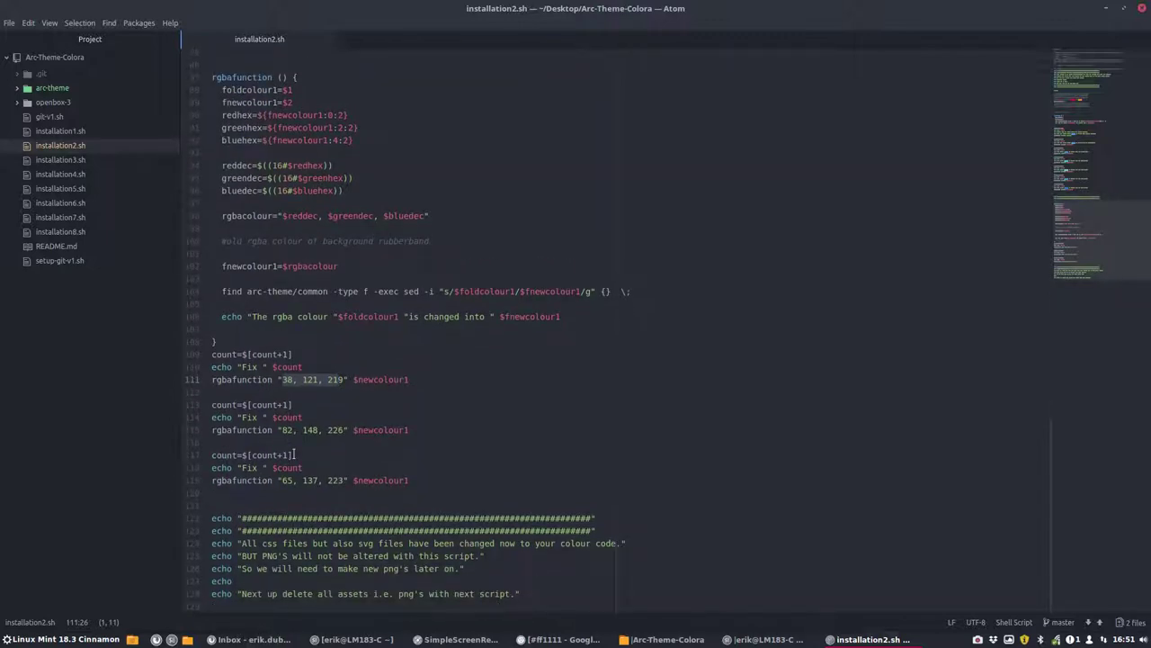
pyautogui.moveTo(276, 380); pyautogui.dragTo(349, 379)
pyautogui.click(384, 378)
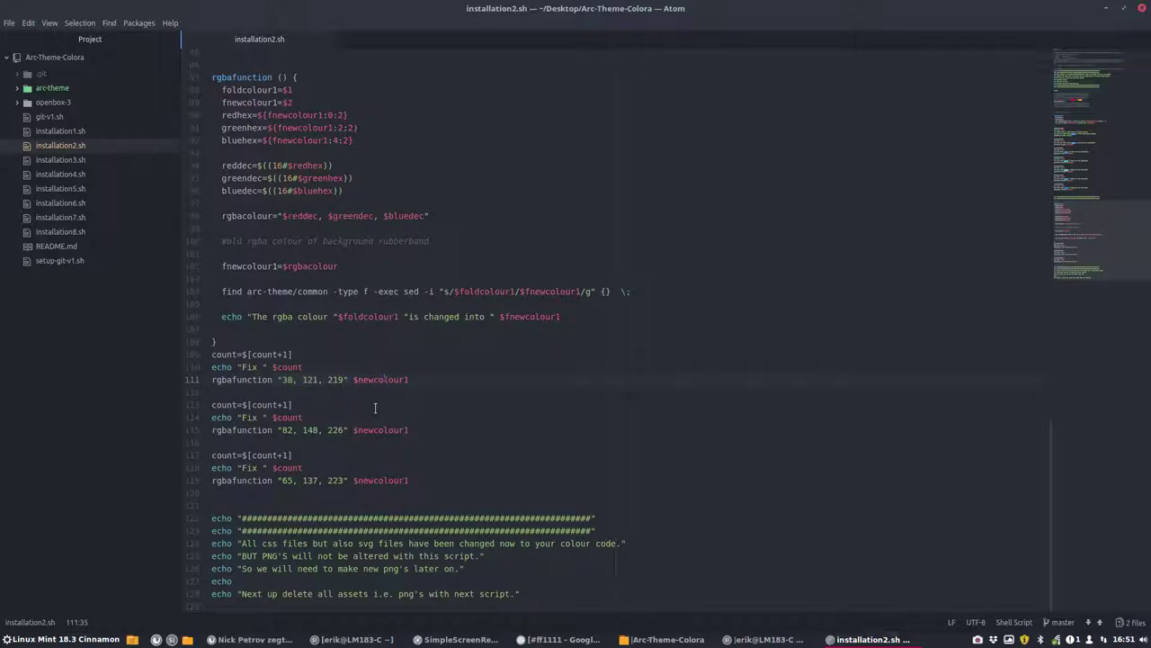
pyautogui.moveTo(282, 433); pyautogui.dragTo(345, 431)
pyautogui.click(372, 432)
pyautogui.scroll(2, 373, 440)
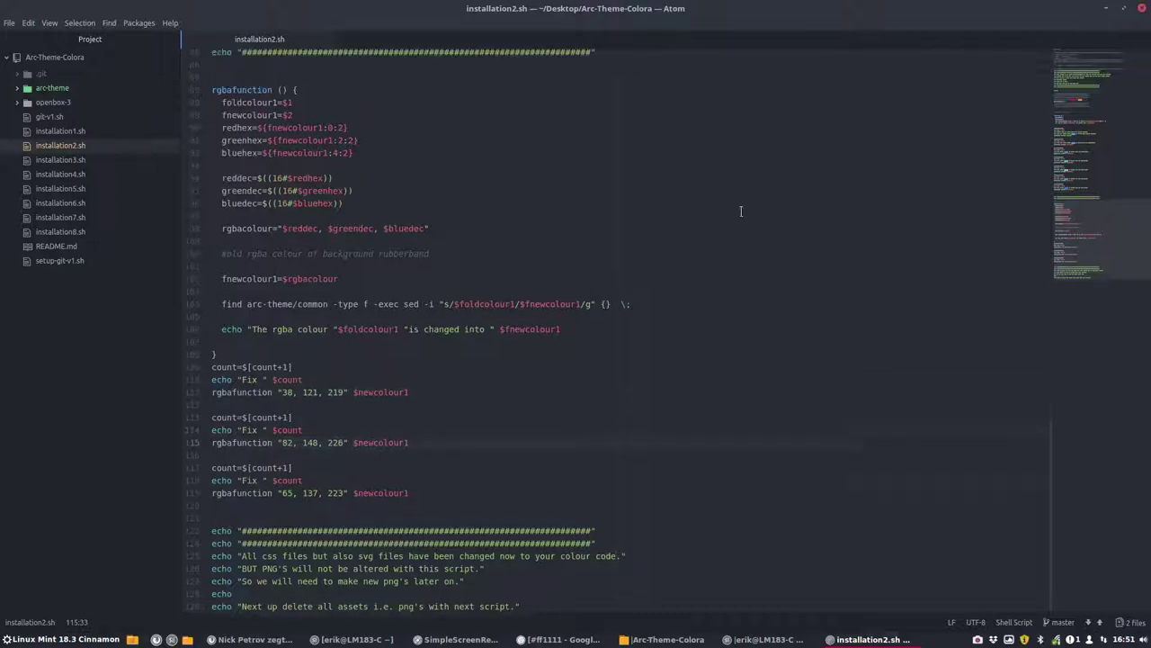
# - Close Atom, look through the arc-theme folder and its common subfolder in the file manager, and return to Arc-Theme-Colora
pyautogui.click(1142, 10)
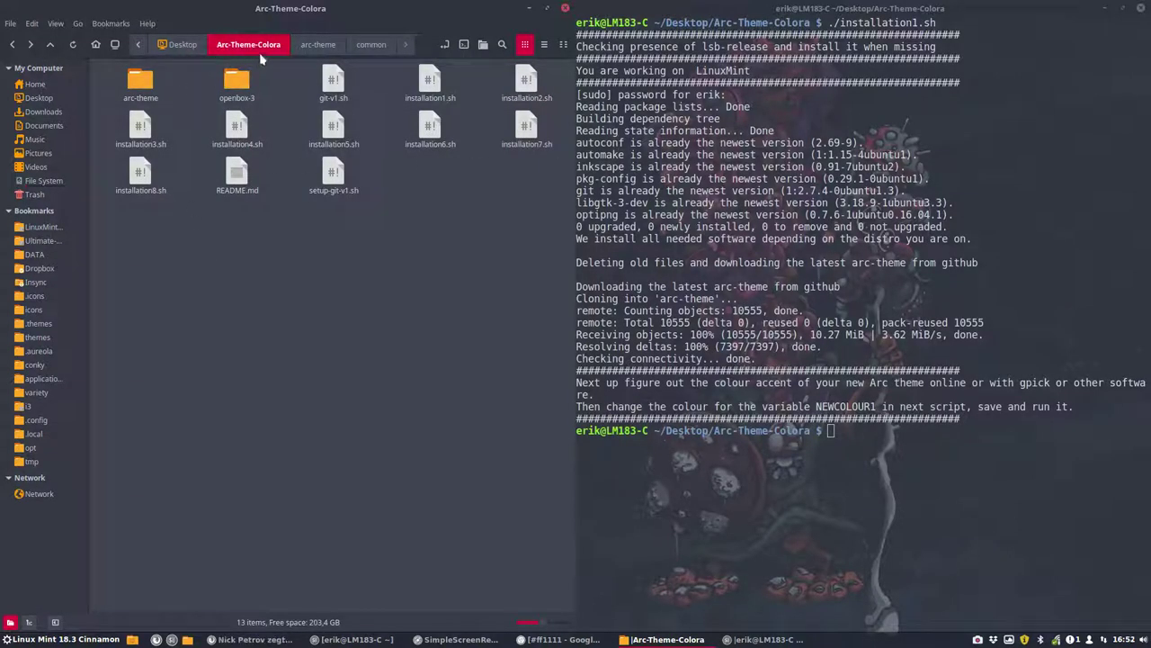
pyautogui.doubleClick(147, 86)
pyautogui.doubleClick(144, 85)
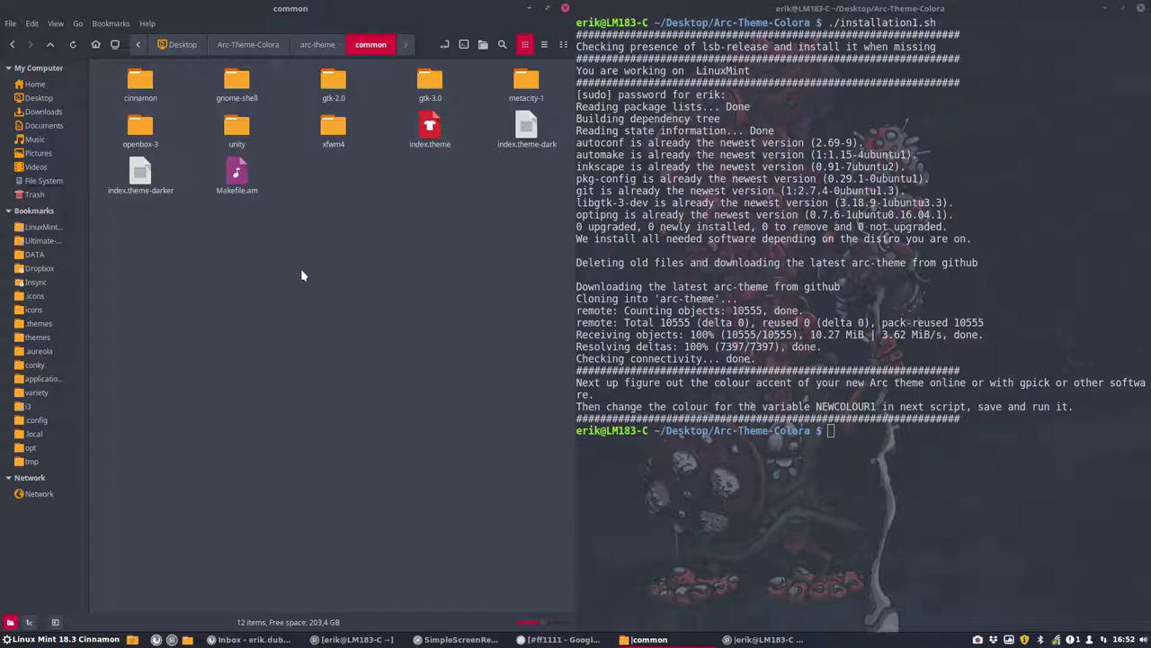
pyautogui.click(14, 45)
pyautogui.click(14, 45)
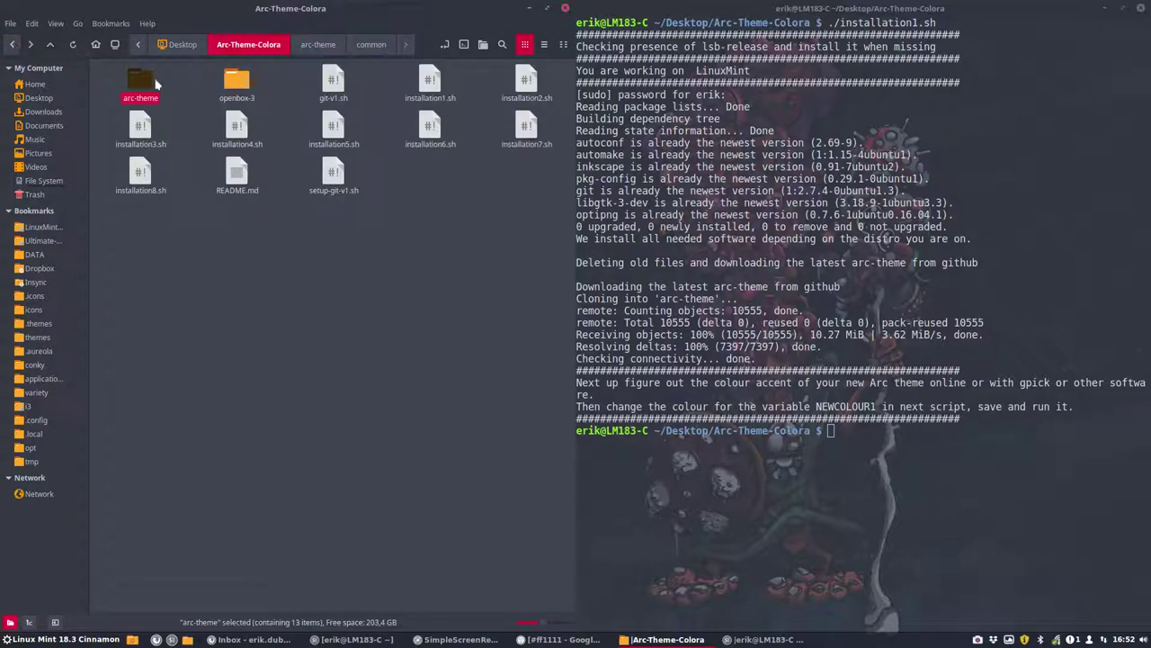
pyautogui.click(807, 446)
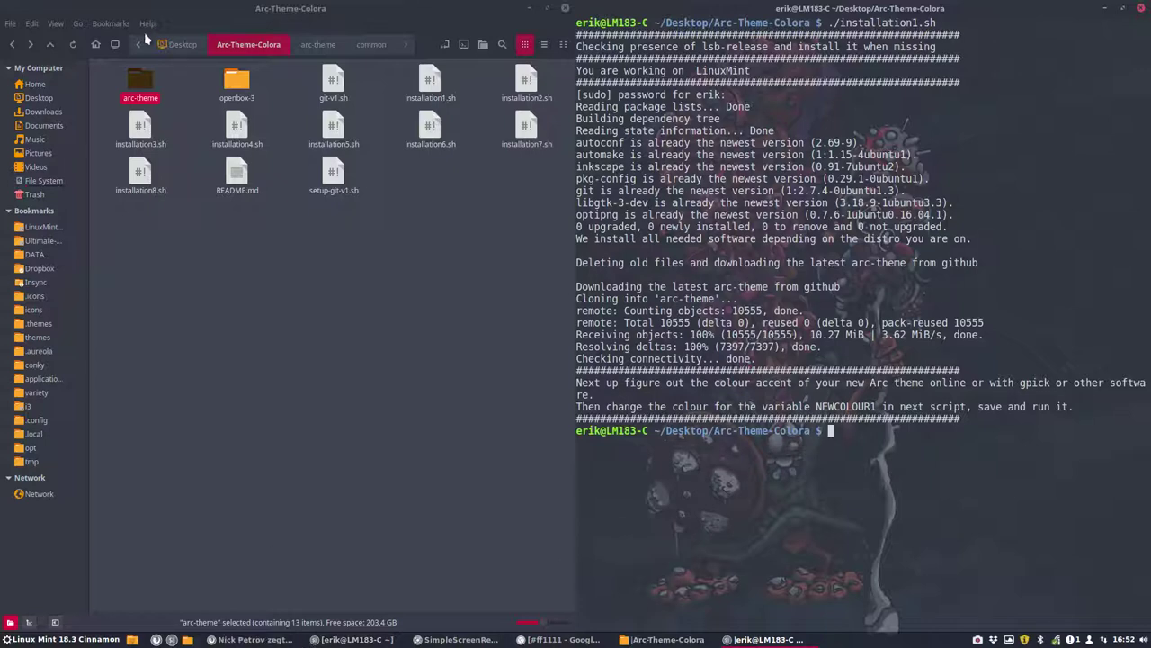
pyautogui.doubleClick(141, 86)
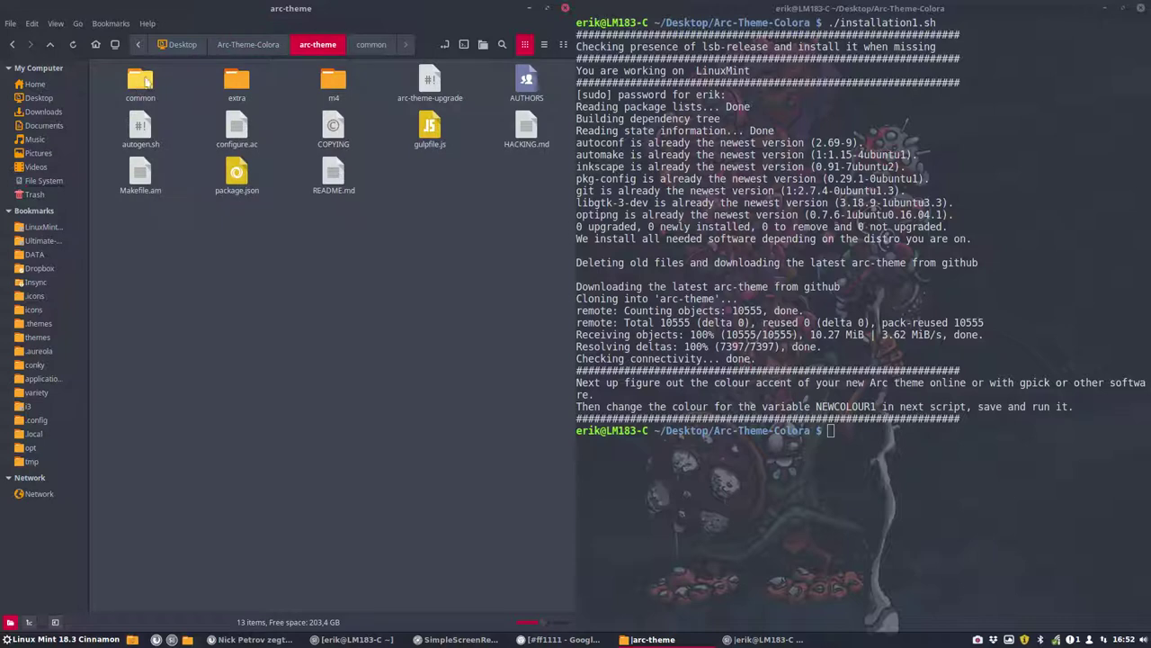
pyautogui.click(248, 44)
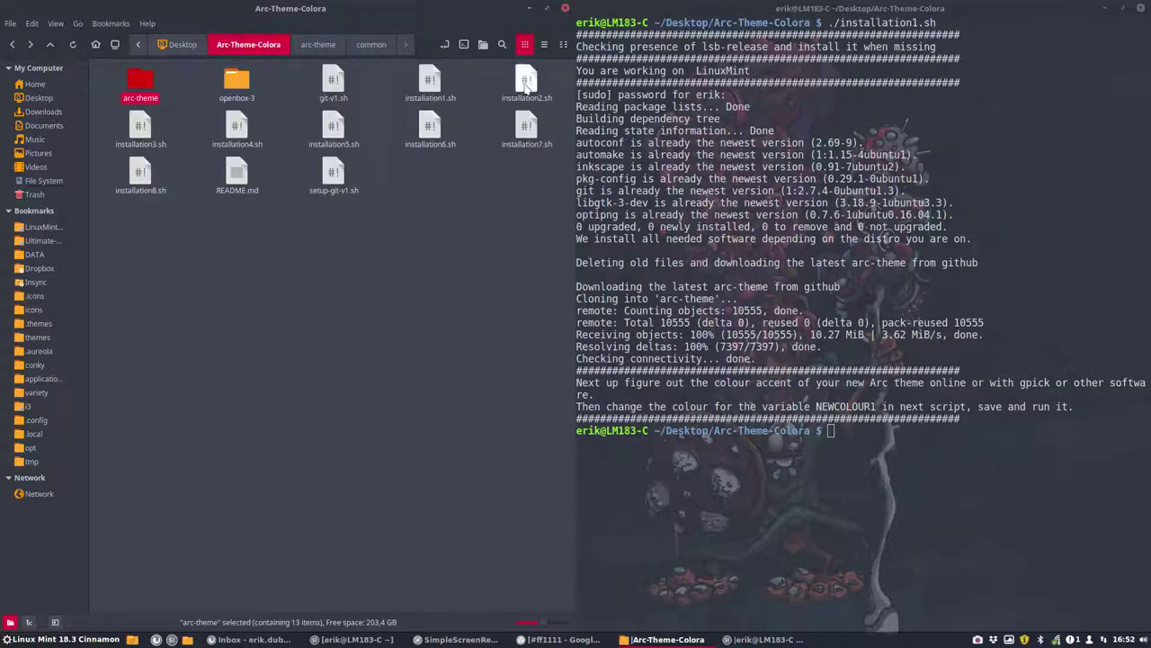
# - Reopen installation2.sh in Atom and accept sending anonymous usage statistics
pyautogui.doubleClick(526, 87)
pyautogui.click(267, 364)
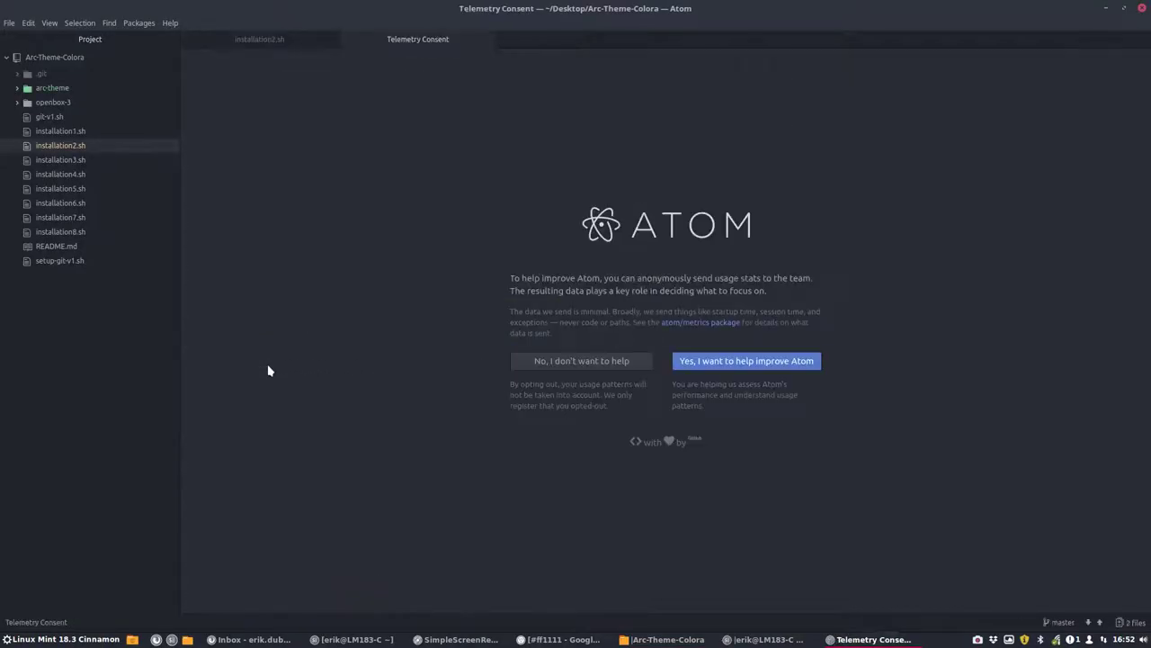
pyautogui.click(711, 363)
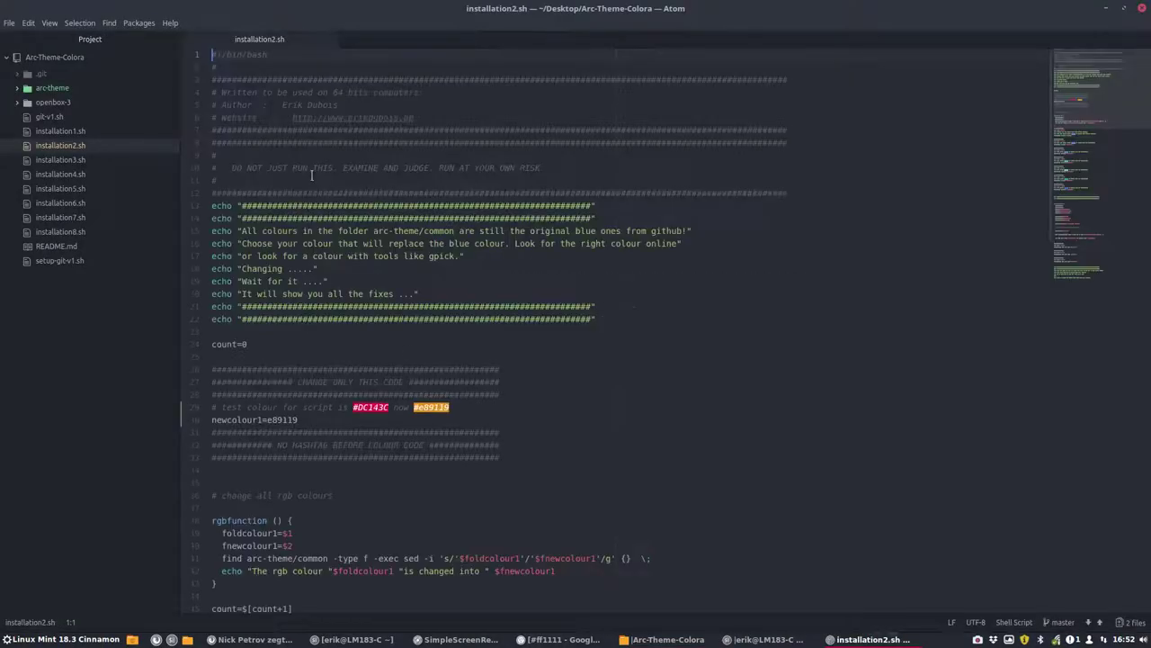
# - Duplicate the four-line 2679db fix block directly below the original, separated by a blank line
pyautogui.scroll(-15, 317, 280)
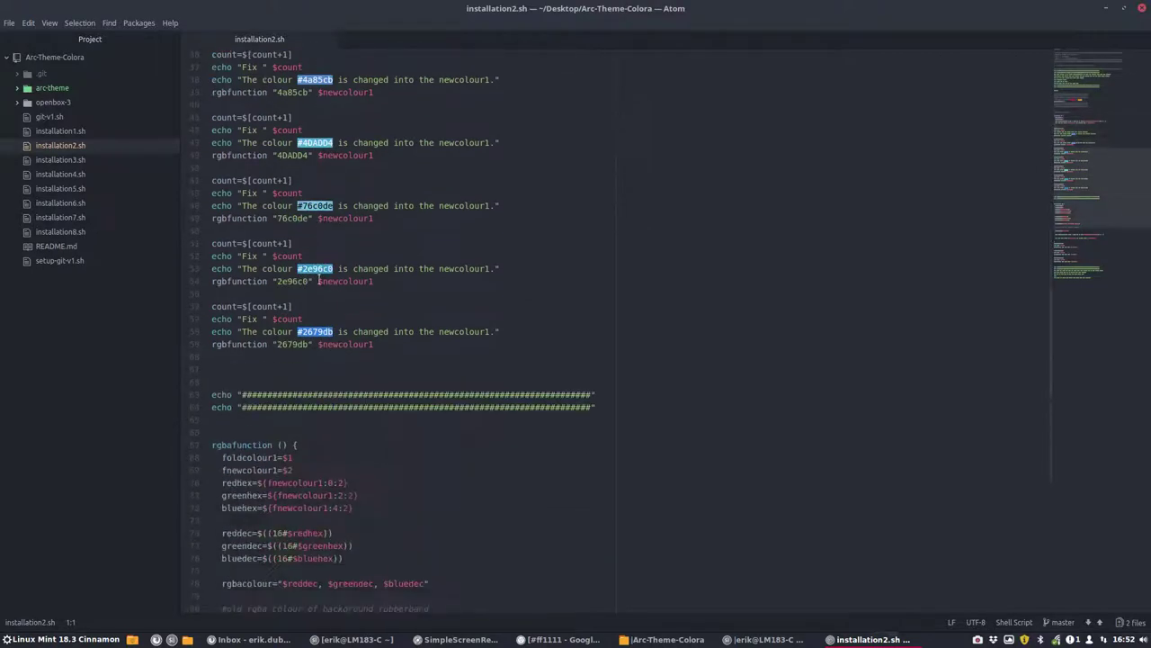
pyautogui.scroll(1, 323, 226)
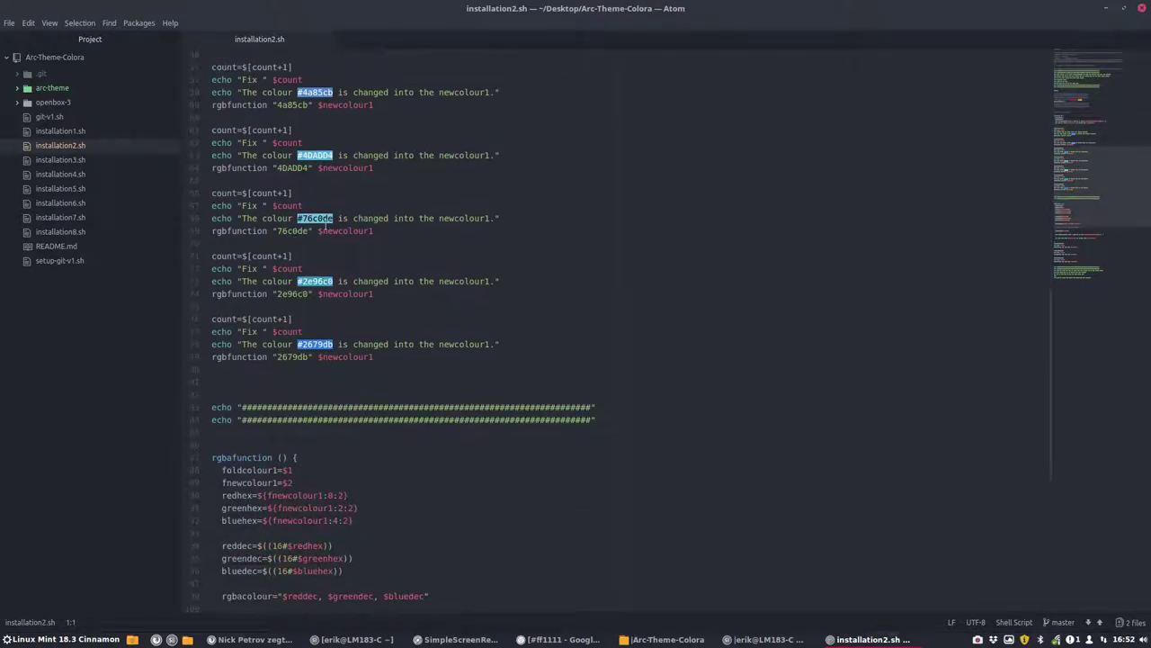
pyautogui.click(377, 356)
pyautogui.moveTo(377, 356); pyautogui.dragTo(200, 326)
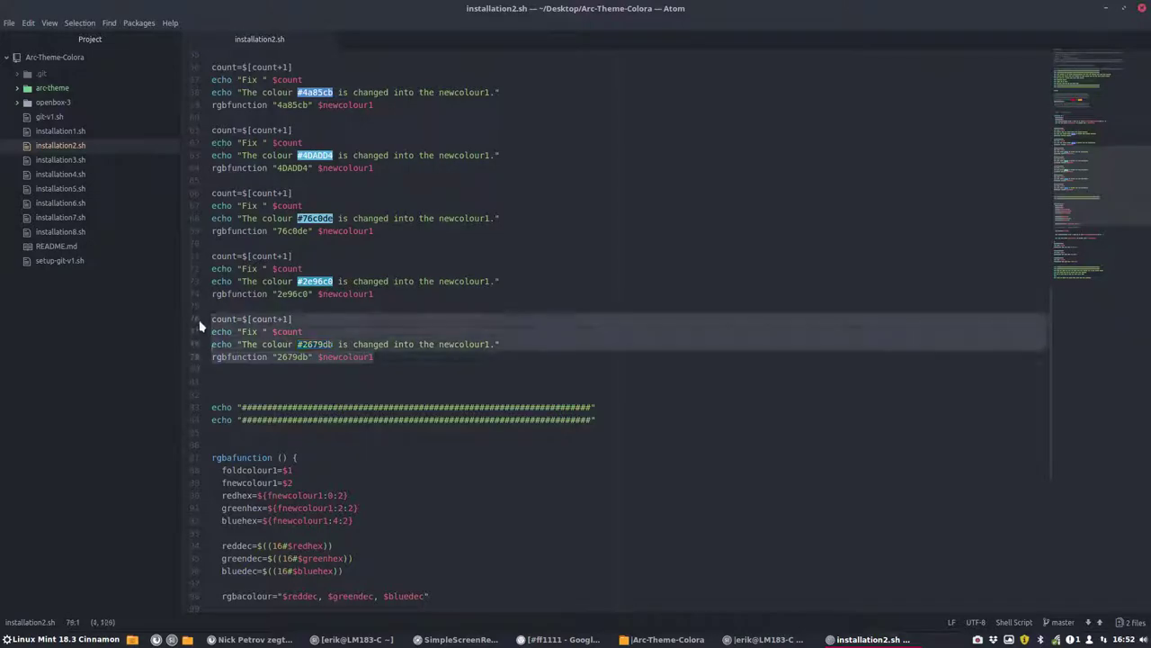
pyautogui.click(420, 376)
pyautogui.moveTo(375, 356); pyautogui.dragTo(176, 320)
pyautogui.hotkey('ctrl', 'c')
pyautogui.click(398, 360)
pyautogui.press('Return')
pyautogui.press('Return')
pyautogui.hotkey('ctrl', 'v')
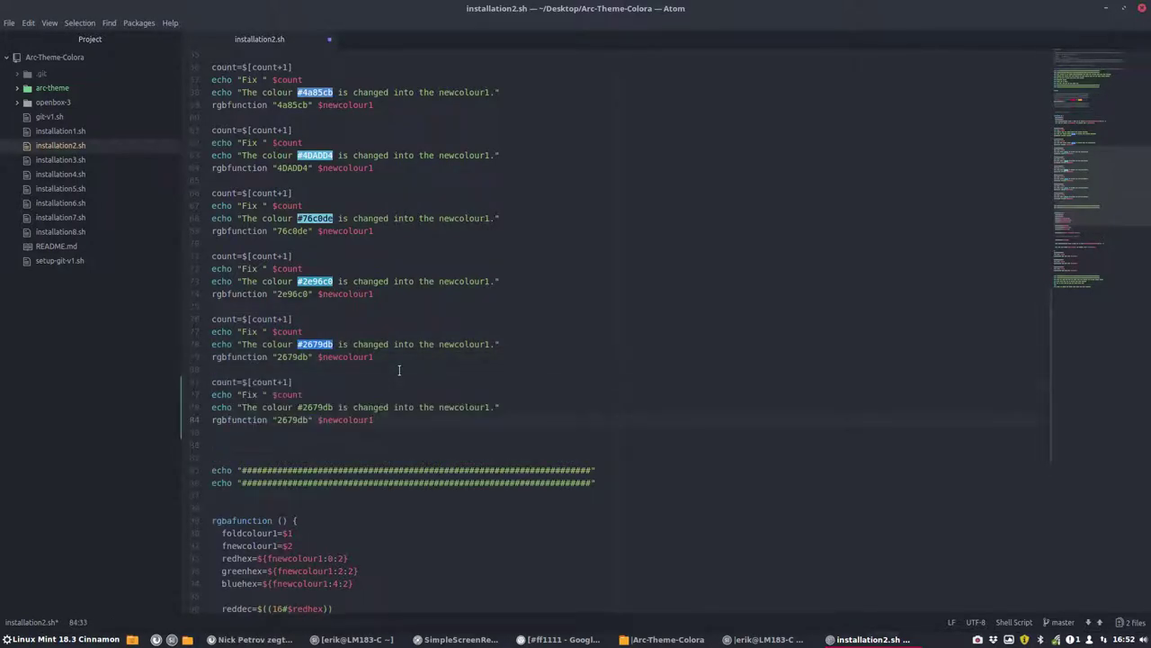
pyautogui.click(399, 370)
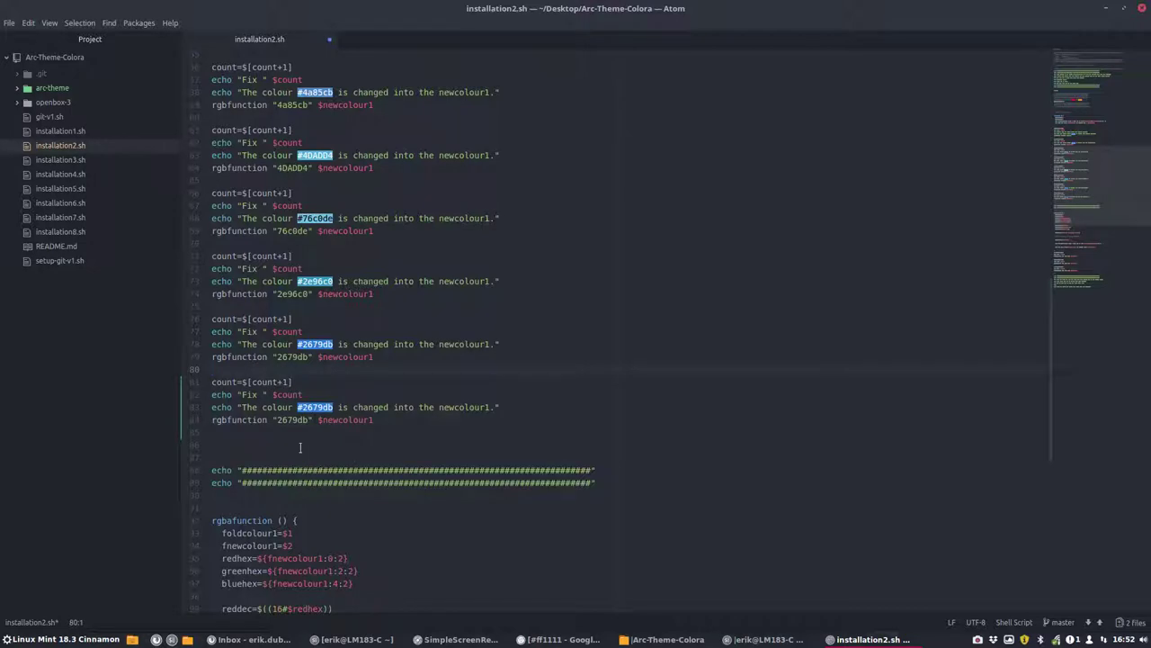
# - Set the colour code in the duplicated block's rgbfunction call to 2679da
pyautogui.click(298, 422)
pyautogui.press('BackSpace')
pyautogui.write('a')
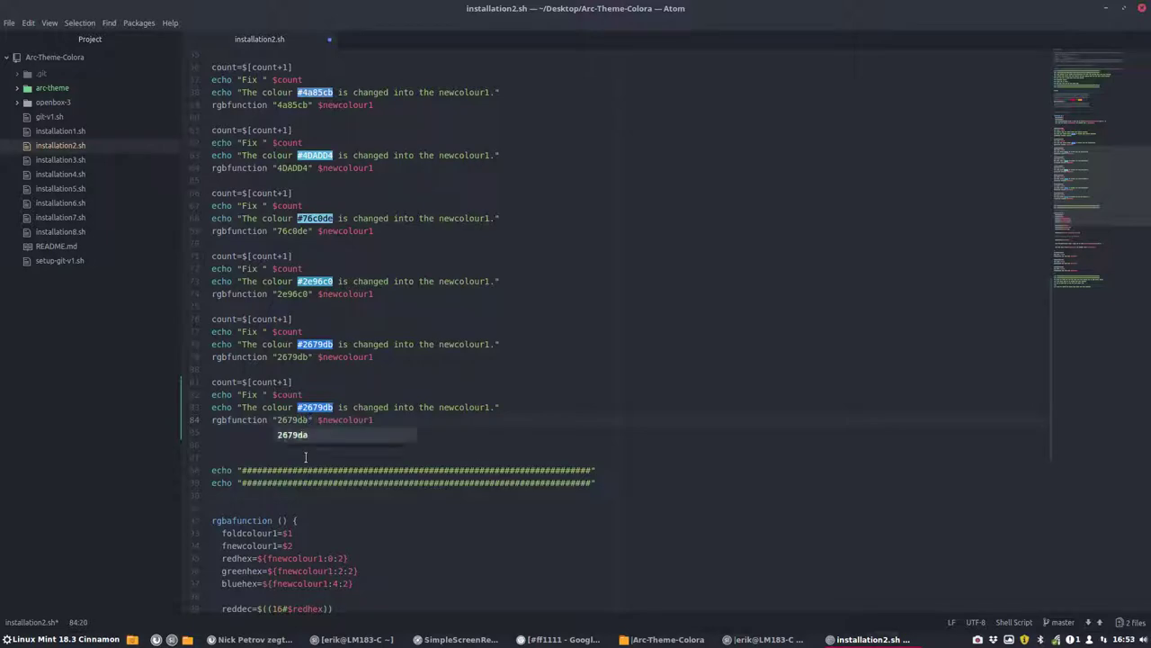
pyautogui.click(426, 456)
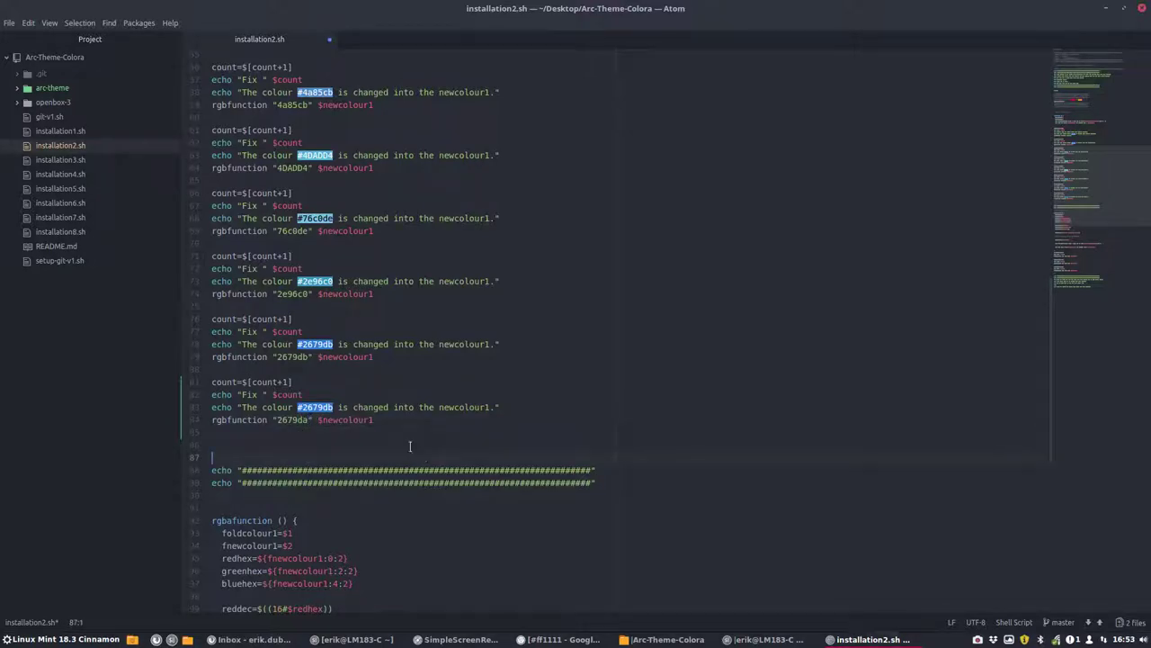
# - Try changing the colour code in the duplicated block's echo message to #2679da, and undo that edit
pyautogui.click(332, 407)
pyautogui.press('BackSpace')
pyautogui.write('a')
pyautogui.click(317, 433)
pyautogui.hotkey('ctrl', 'z')
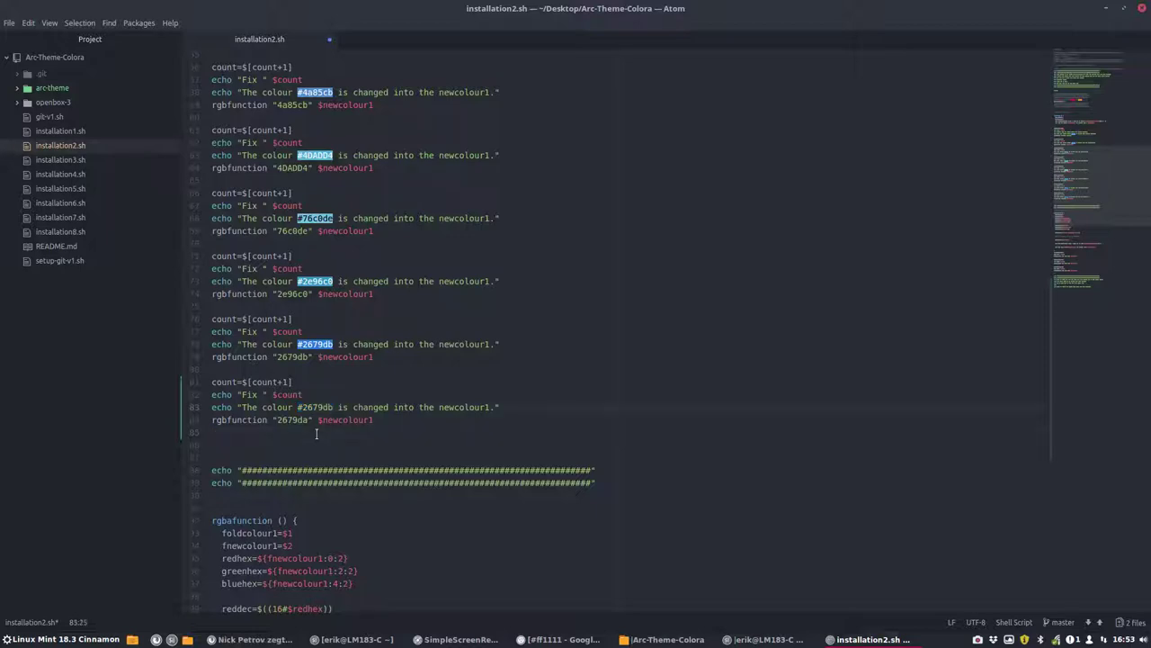
# - Delete the duplicated fix block and its extra blank lines below the original 2679db block
pyautogui.moveTo(196, 423); pyautogui.dragTo(196, 384)
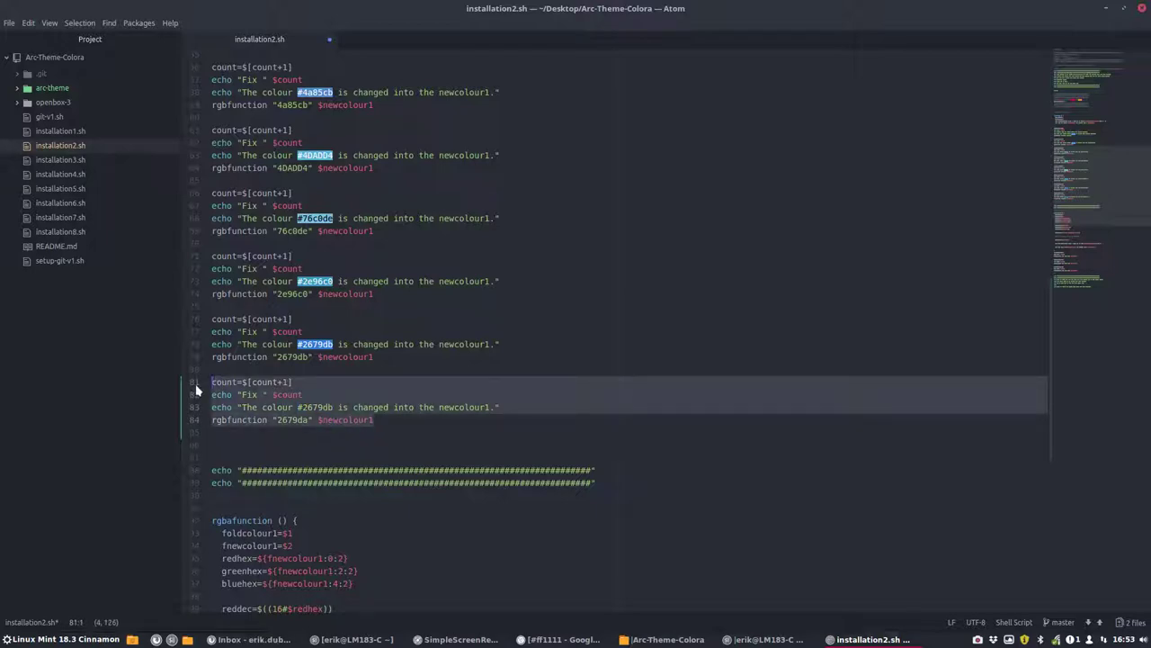
pyautogui.press('Delete')
pyautogui.press('Delete')
pyautogui.press('Delete')
# - Duplicate the three-line rgbafunction "65, 137, 223" fix block below the original
pyautogui.scroll(-5, 202, 390)
pyautogui.scroll(-1, 205, 391)
pyautogui.moveTo(419, 480); pyautogui.dragTo(211, 456)
pyautogui.hotkey('ctrl', 'c')
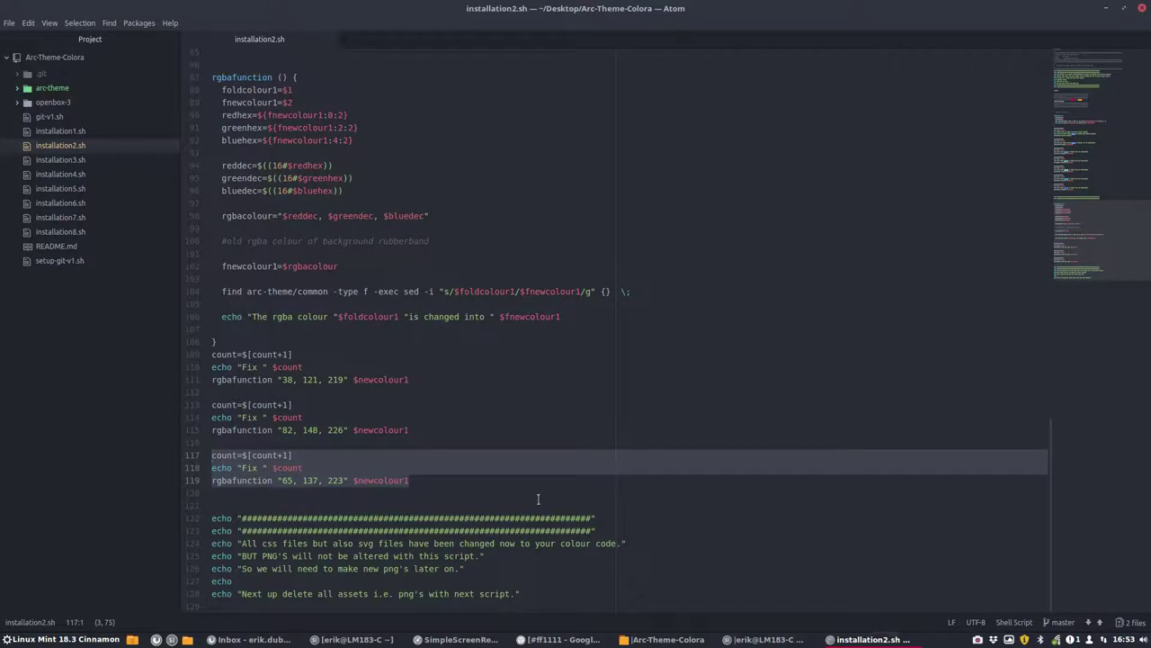
pyautogui.click(477, 492)
pyautogui.press('Return')
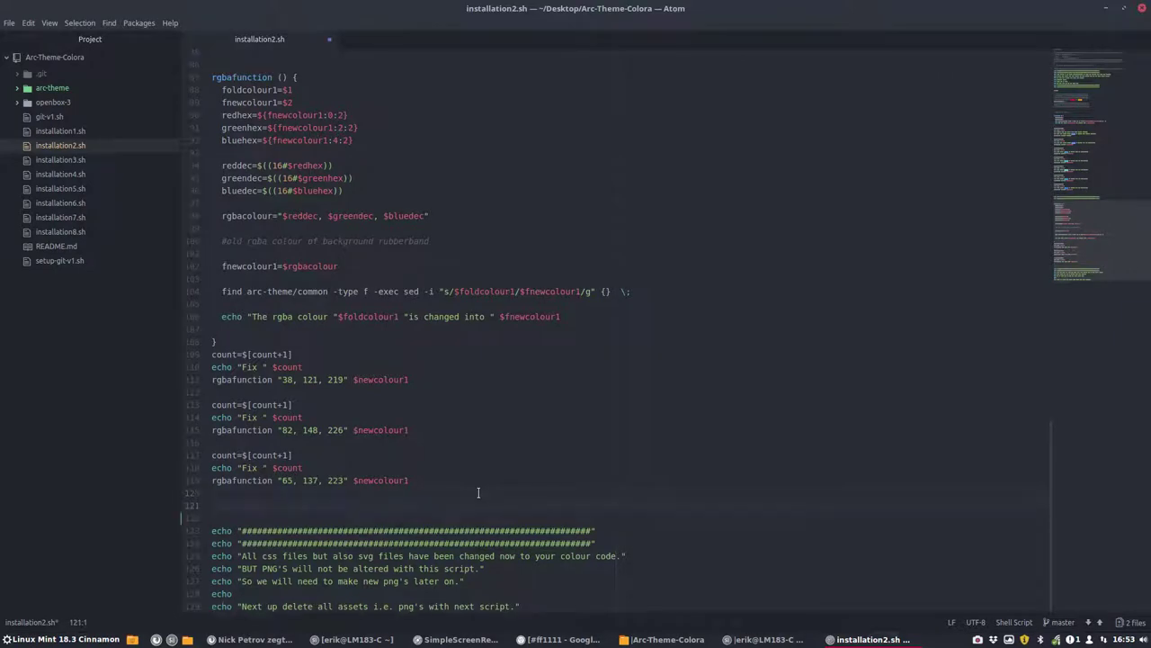
pyautogui.hotkey('ctrl', 'v')
# - Highlight the RGB values in the duplicated rgbafunction block, and delete that whole duplicate
pyautogui.moveTo(280, 531); pyautogui.dragTo(338, 543)
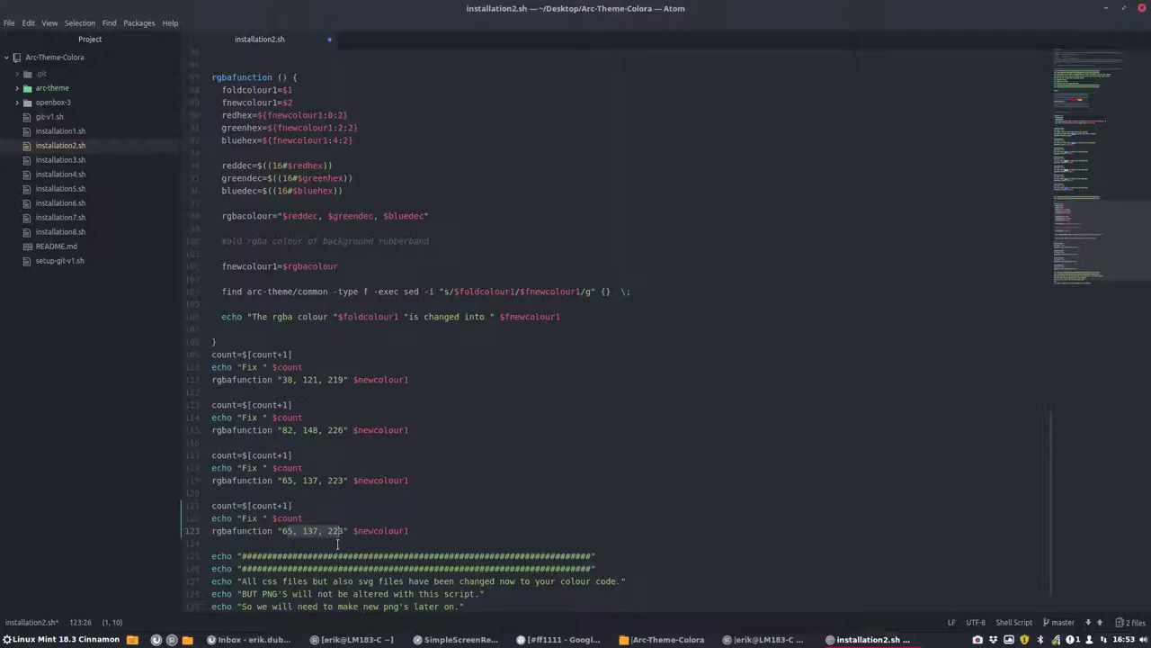
pyautogui.press('Right')
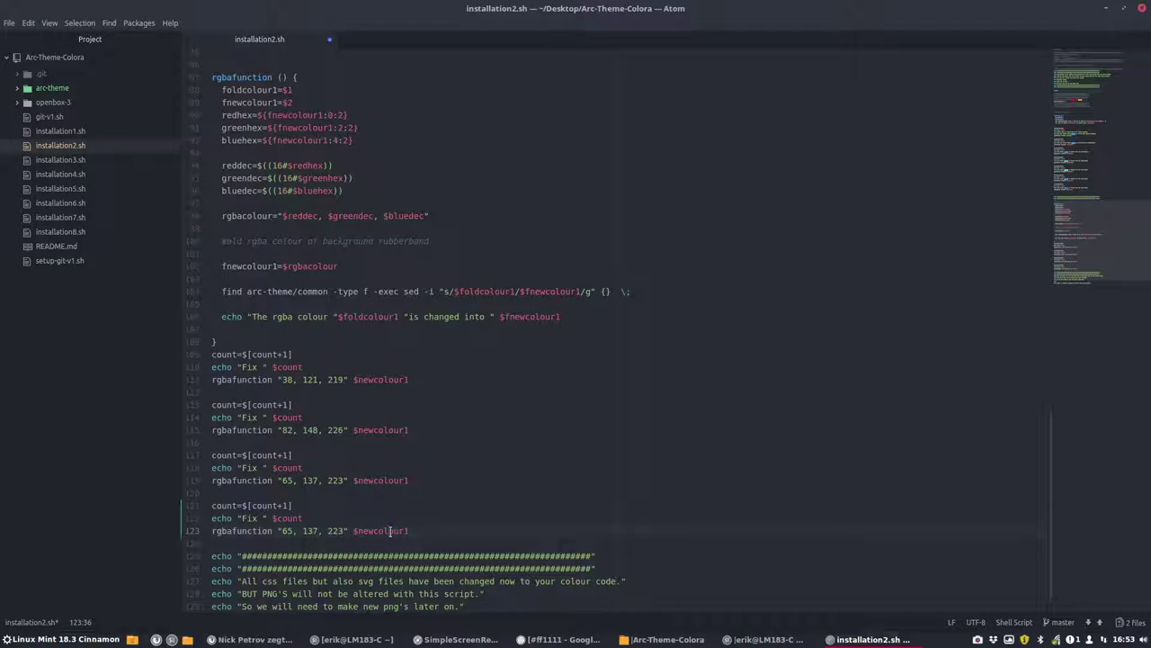
pyautogui.hotkey('shift', 'Up')
pyautogui.hotkey('shift', 'Up')
pyautogui.hotkey('shift', 'Home')
pyautogui.press('BackSpace')
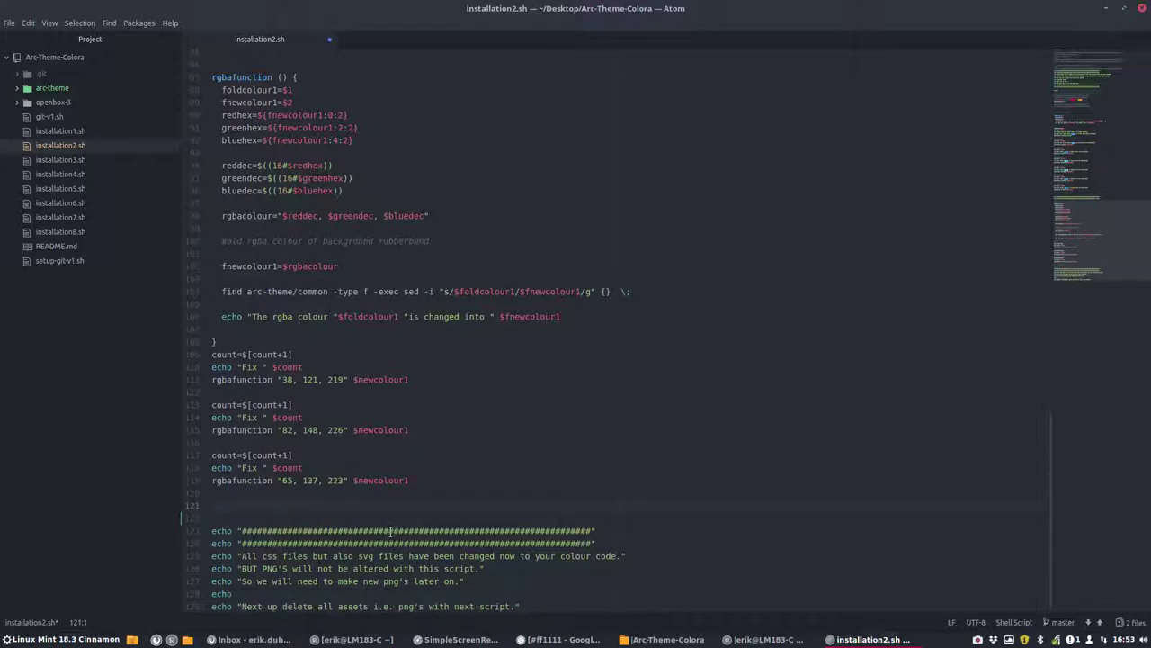
# - Remove the extra blank line below the "65, 137, 223" rgbafunction block and save installation2.sh
pyautogui.press('BackSpace')
pyautogui.hotkey('ctrl', 's')
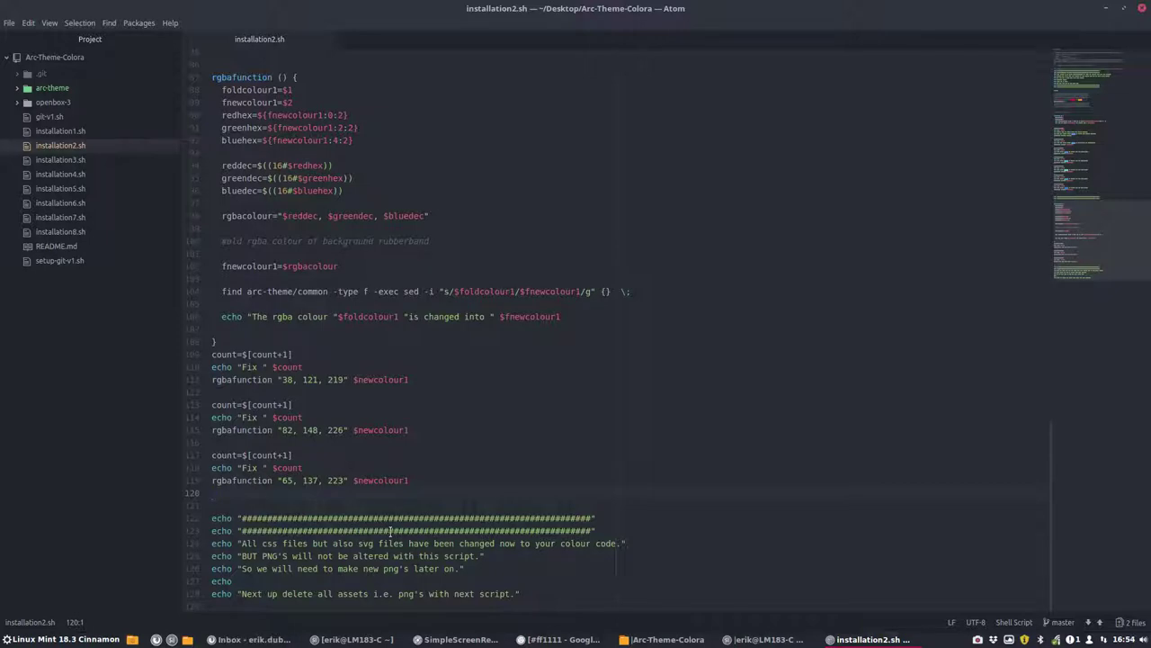
# - Highlight the four-line 2679db fix block to point it out, and clear the selection again
pyautogui.scroll(5, 277, 239)
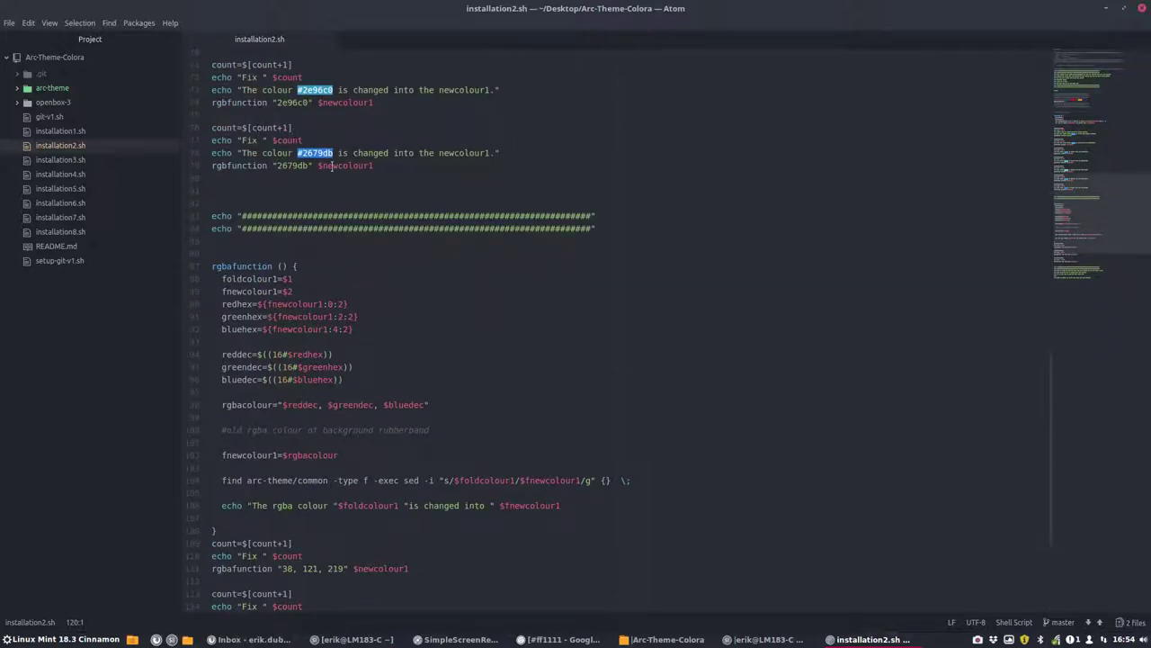
pyautogui.click(388, 165)
pyautogui.hotkey('shift', 'Up')
pyautogui.hotkey('shift', 'Up')
pyautogui.hotkey('shift', 'Up')
pyautogui.hotkey('shift', 'Home')
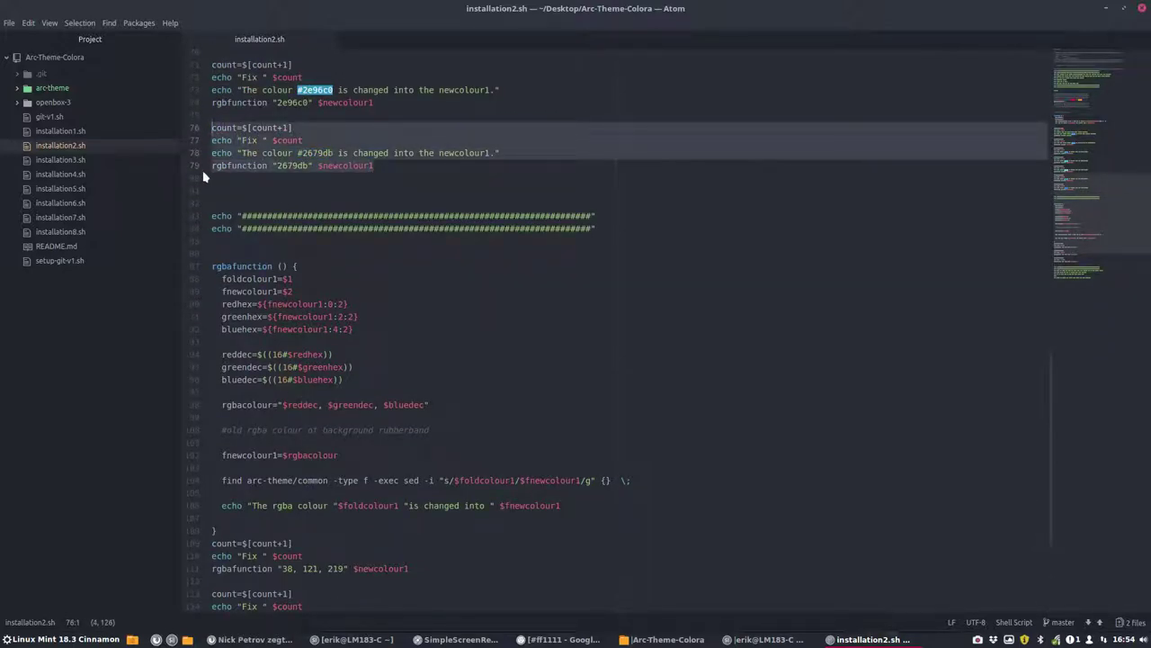
pyautogui.click(386, 166)
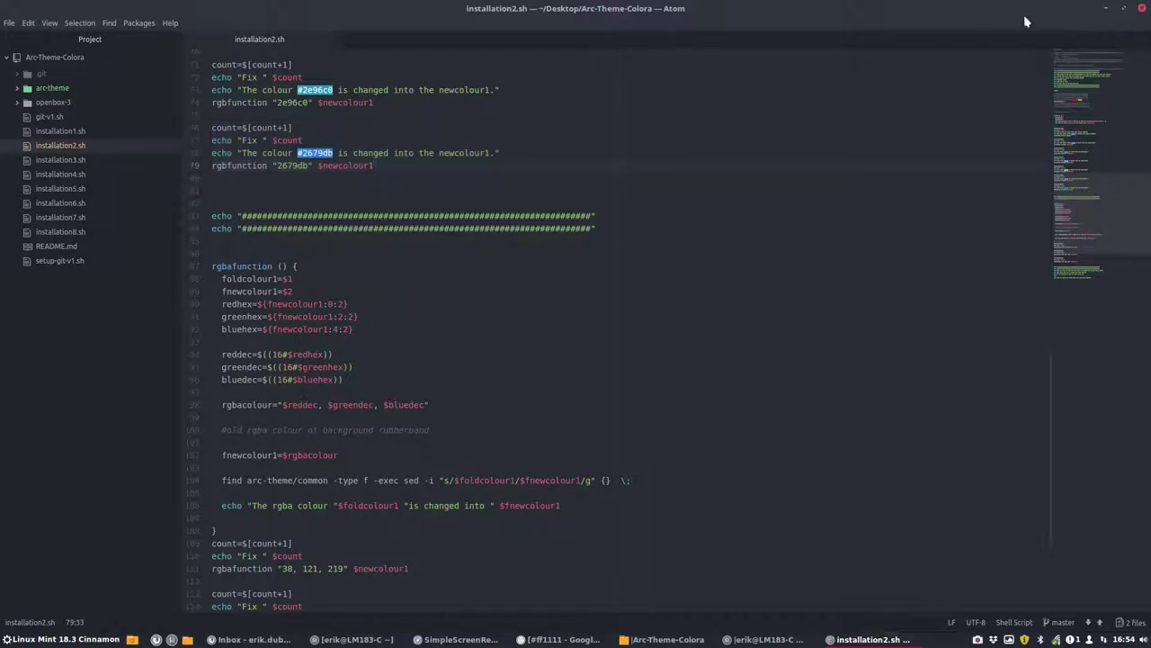
# - Minimise the editor and list the Arc-Theme-Colora directory's contents in the terminal, leaving an empty prompt
pyautogui.click(1106, 9)
pyautogui.click(737, 483)
pyautogui.write('ls')
pyautogui.press('Return')
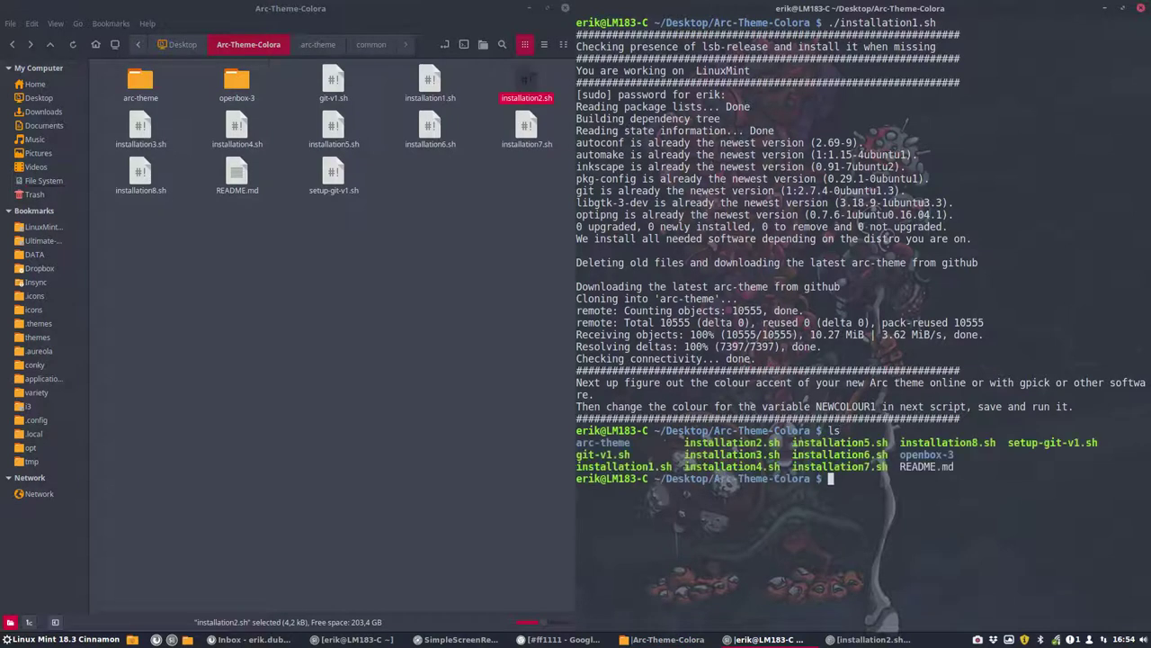
pyautogui.write('ls')
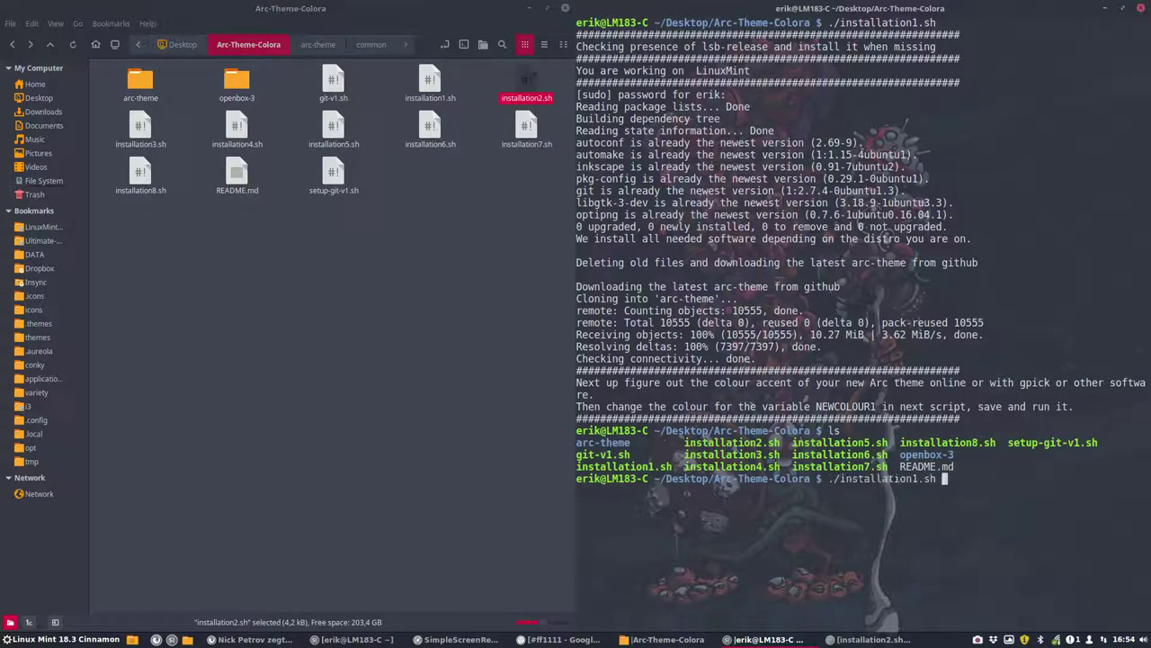
pyautogui.press('BackSpace')
pyautogui.press('BackSpace')
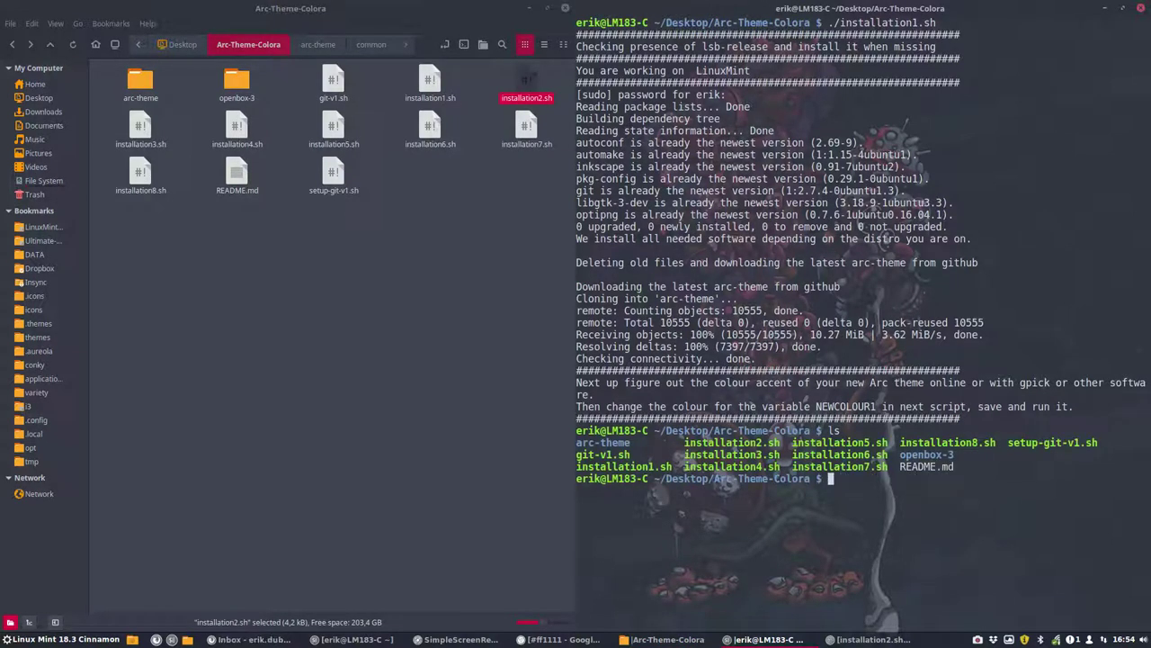
# - Open arc-theme/common/gtk-2.0 in the file manager and enlarge the icons to examine the colours of assets.svg and assets-dark.svg
pyautogui.click(165, 173)
pyautogui.doubleClick(139, 84)
pyautogui.doubleClick(140, 84)
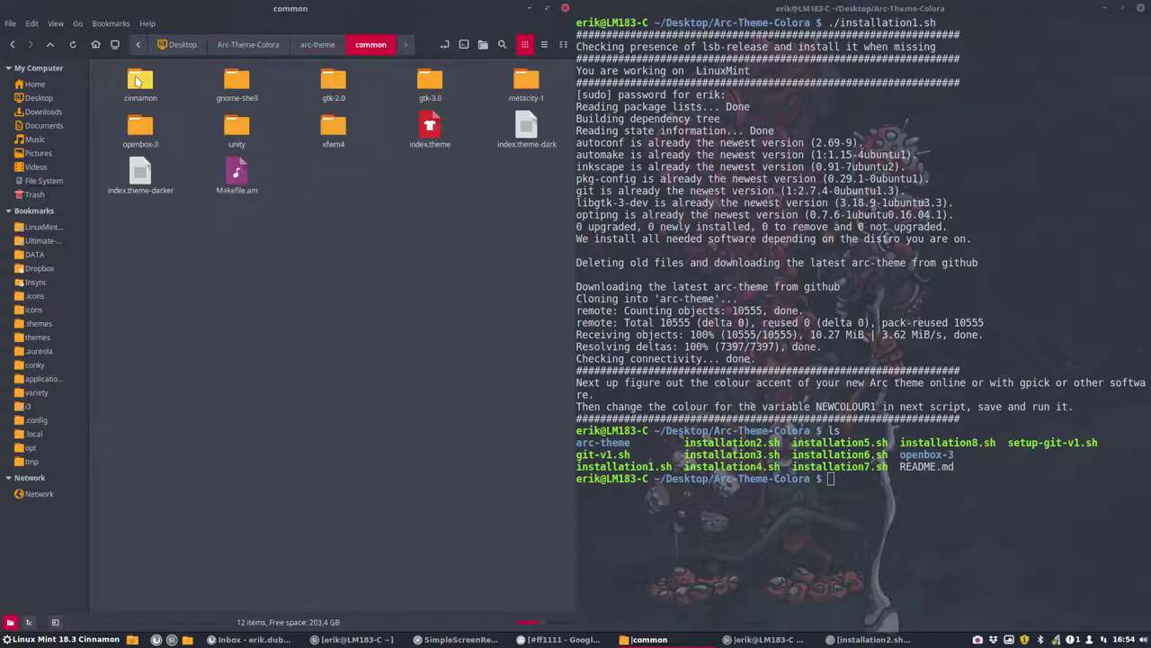
pyautogui.doubleClick(321, 82)
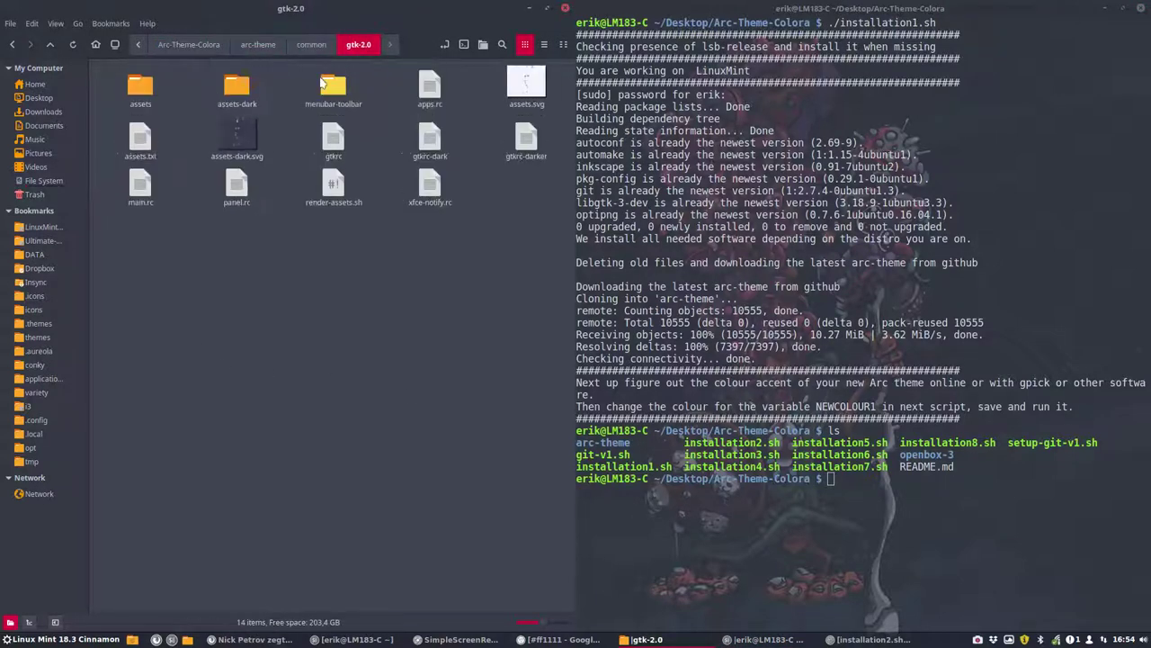
pyautogui.click(237, 137)
pyautogui.keyDown('ctrl'); pyautogui.scroll(3, 296, 211); pyautogui.keyUp('ctrl')
pyautogui.keyDown('ctrl'); pyautogui.scroll(-3, 315, 246); pyautogui.keyUp('ctrl')
pyautogui.keyDown('ctrl'); pyautogui.scroll(1, 314, 246); pyautogui.keyUp('ctrl')
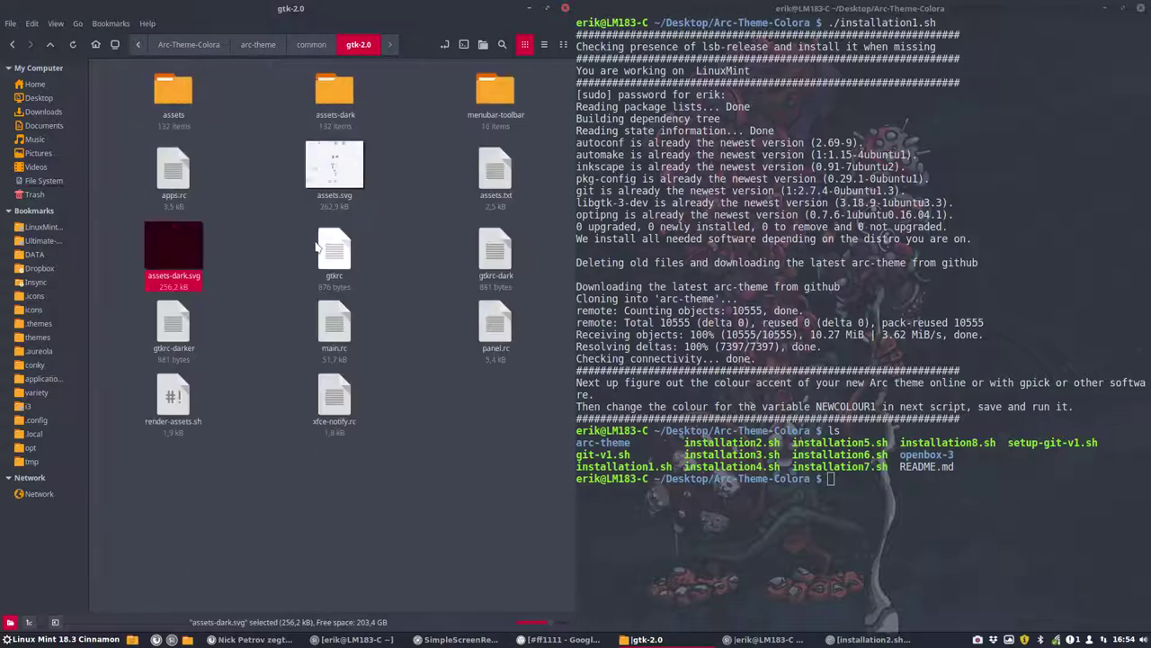
pyautogui.click(254, 297)
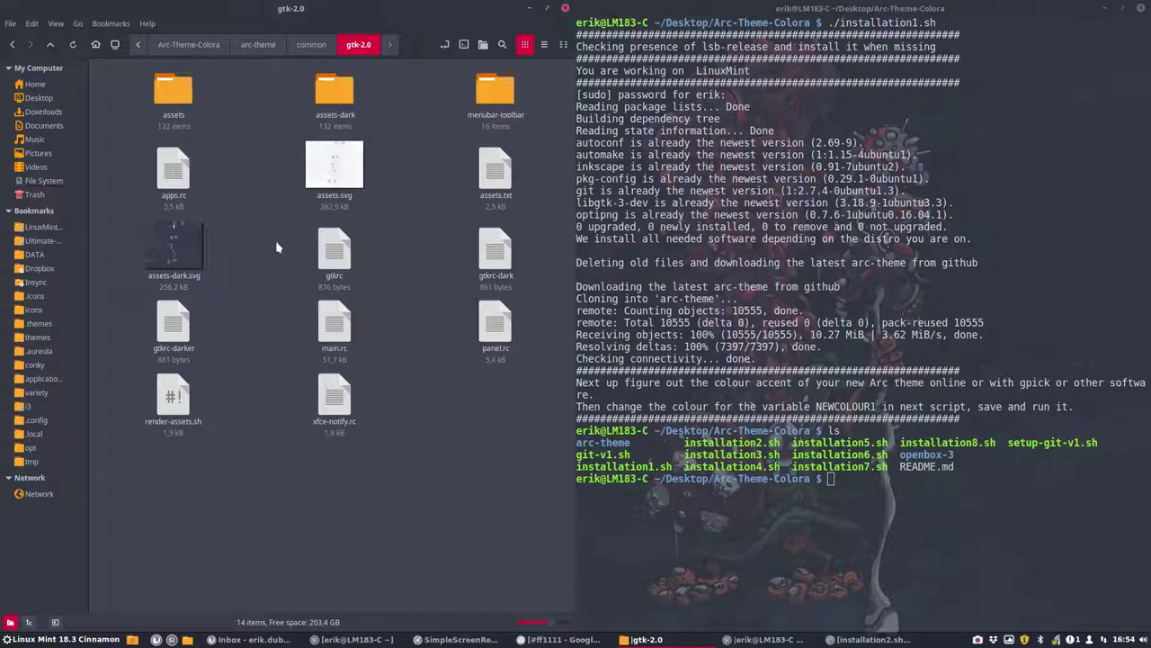
pyautogui.keyDown('ctrl'); pyautogui.scroll(1, 278, 252); pyautogui.keyUp('ctrl')
# - Run ./installation2.sh in the terminal to replace the original blue colour codes
pyautogui.click(797, 546)
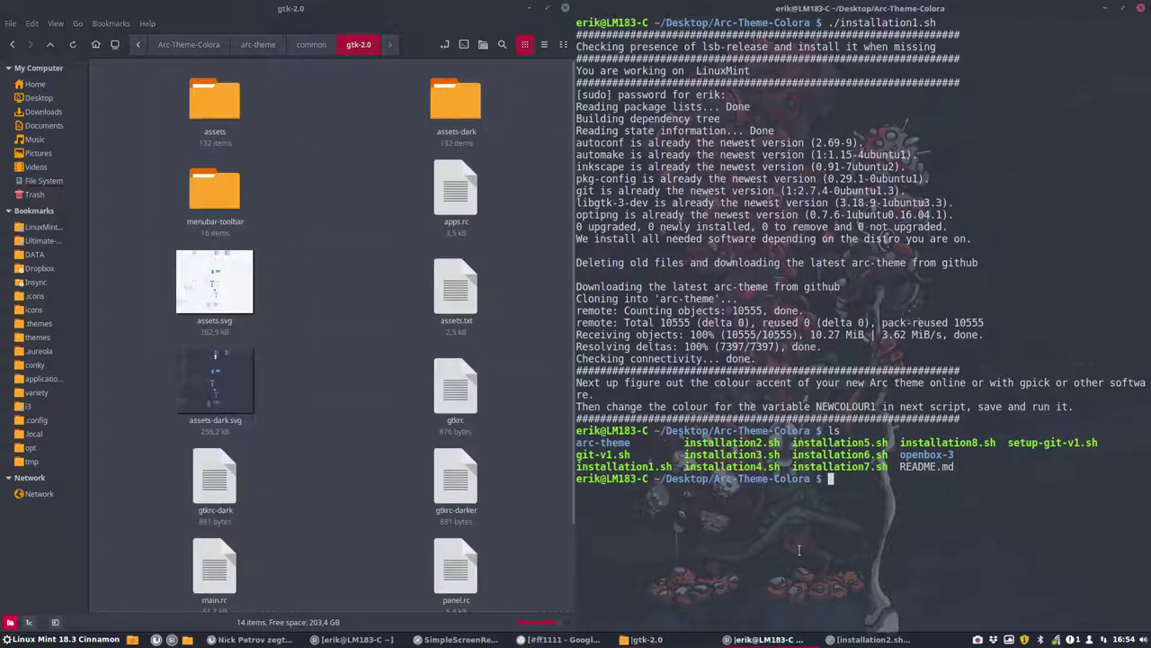
pyautogui.write('./in')
pyautogui.press('Tab')
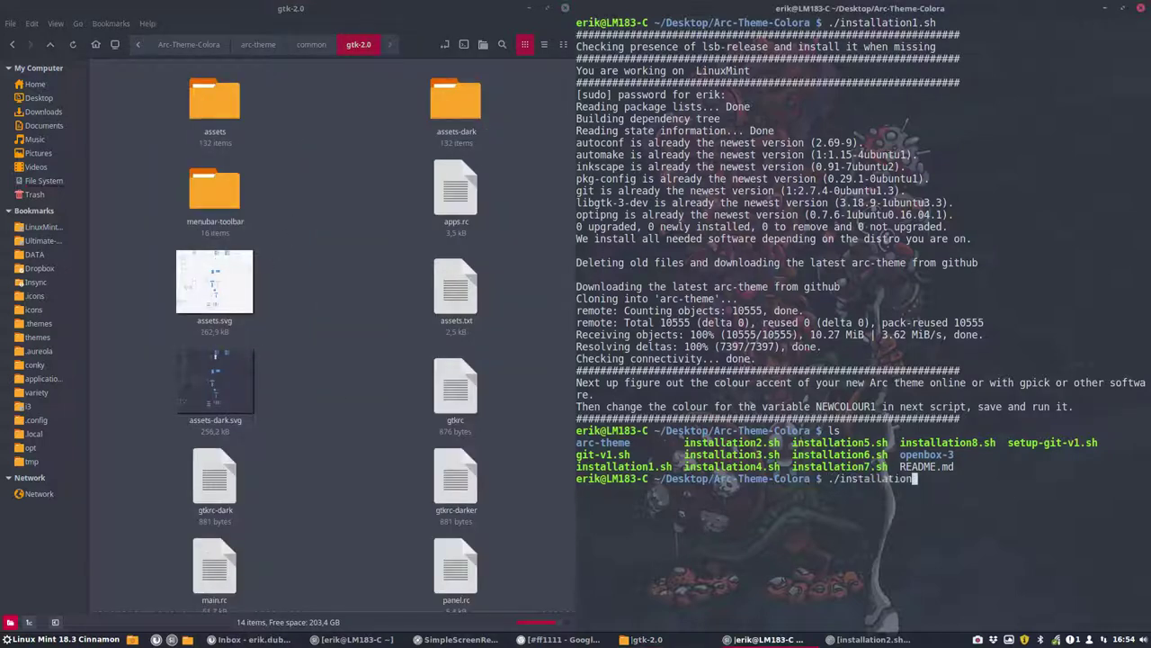
pyautogui.write('2')
pyautogui.press('Tab')
pyautogui.press('Return')
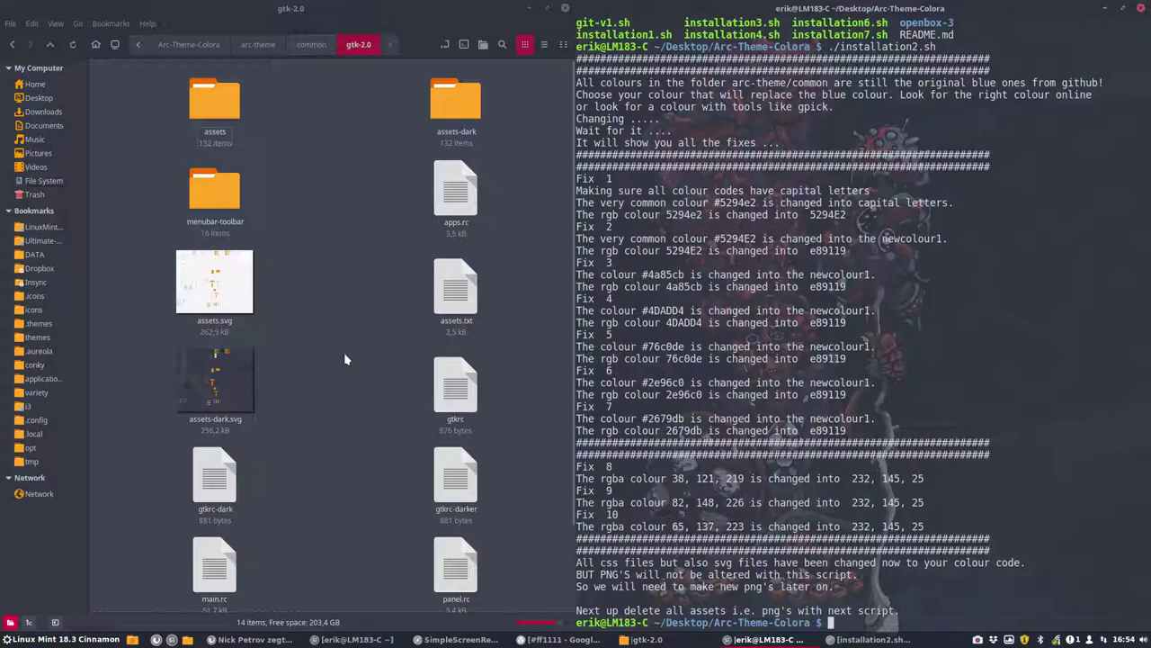
# - Open assets-dark.svg in the image viewer to check its recoloured elements, and close it
pyautogui.doubleClick(239, 380)
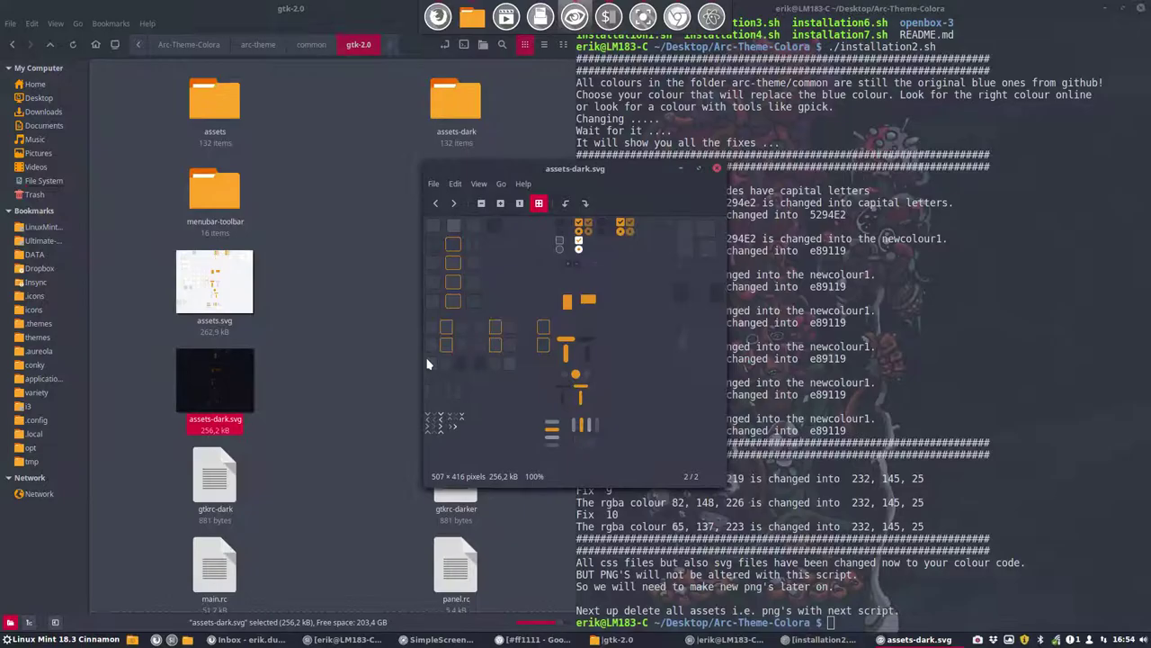
pyautogui.click(717, 170)
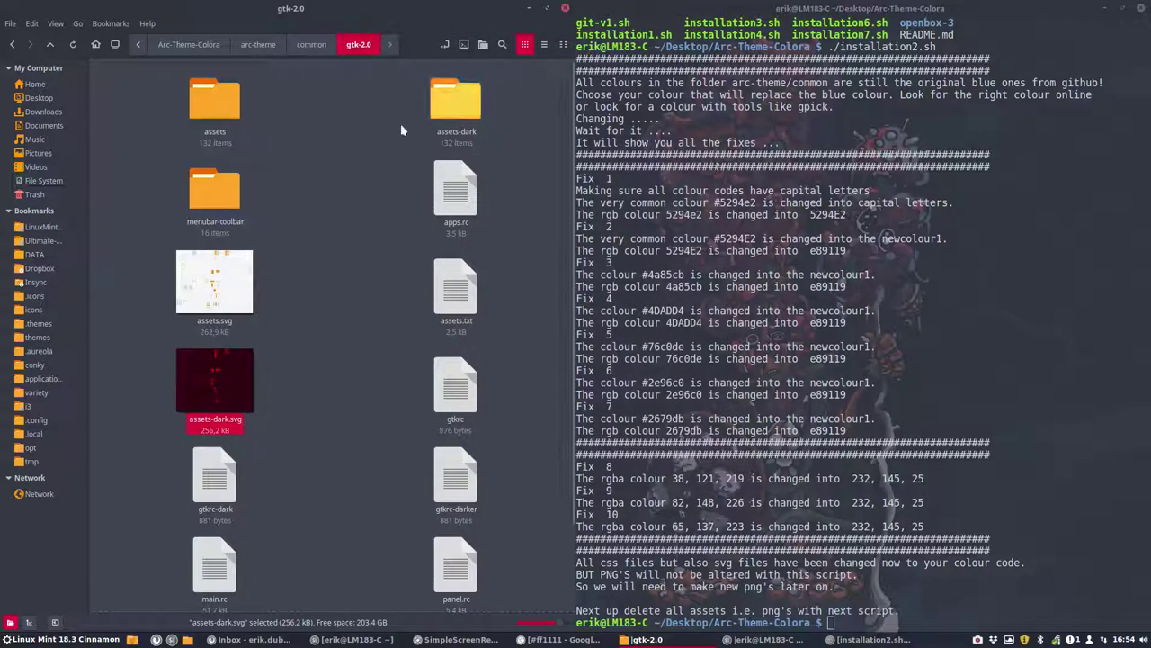
pyautogui.hotkey('alt', 'Tab')
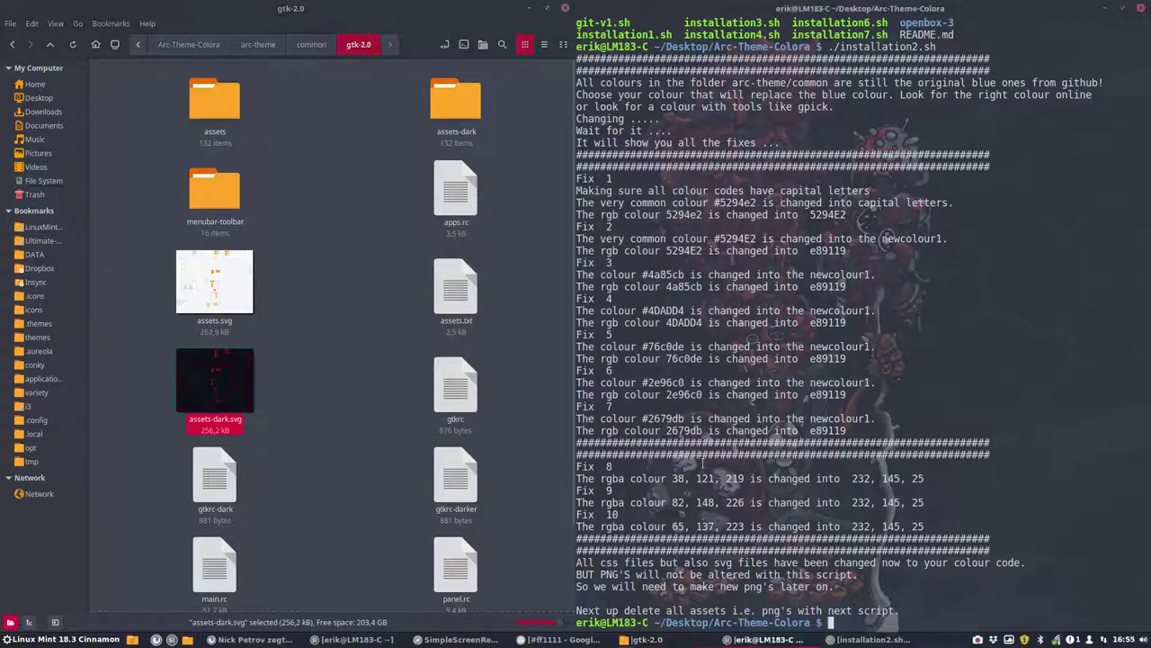
# - Go back up to the Arc-Theme-Colora folder and point out installation2.sh
pyautogui.click(265, 50)
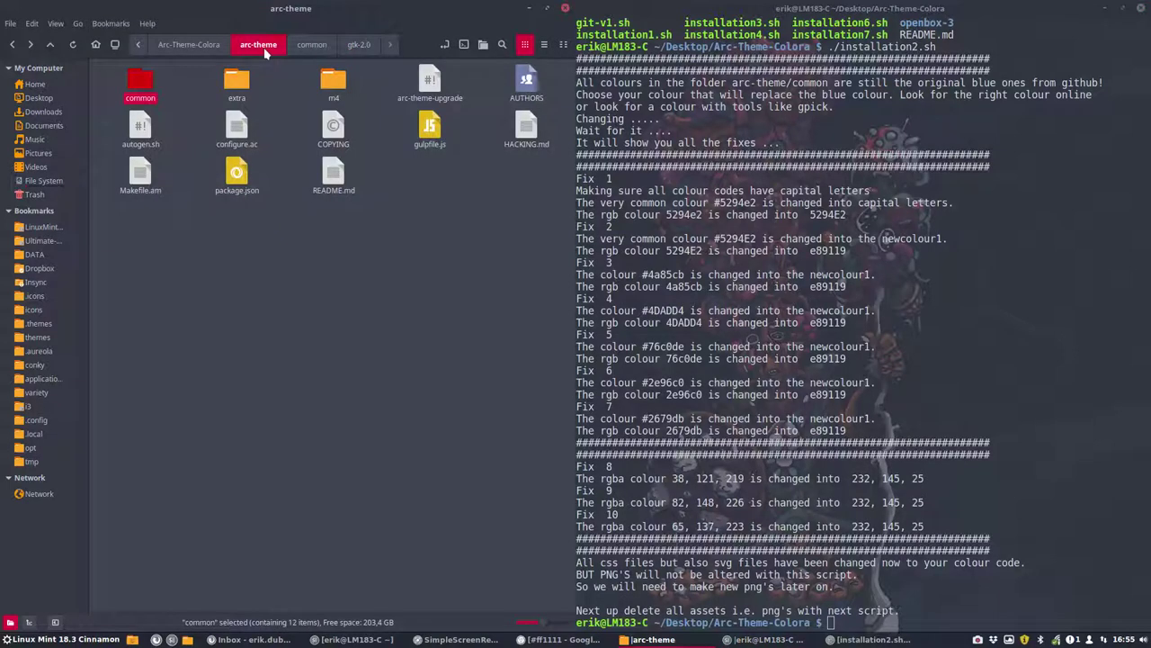
pyautogui.click(212, 48)
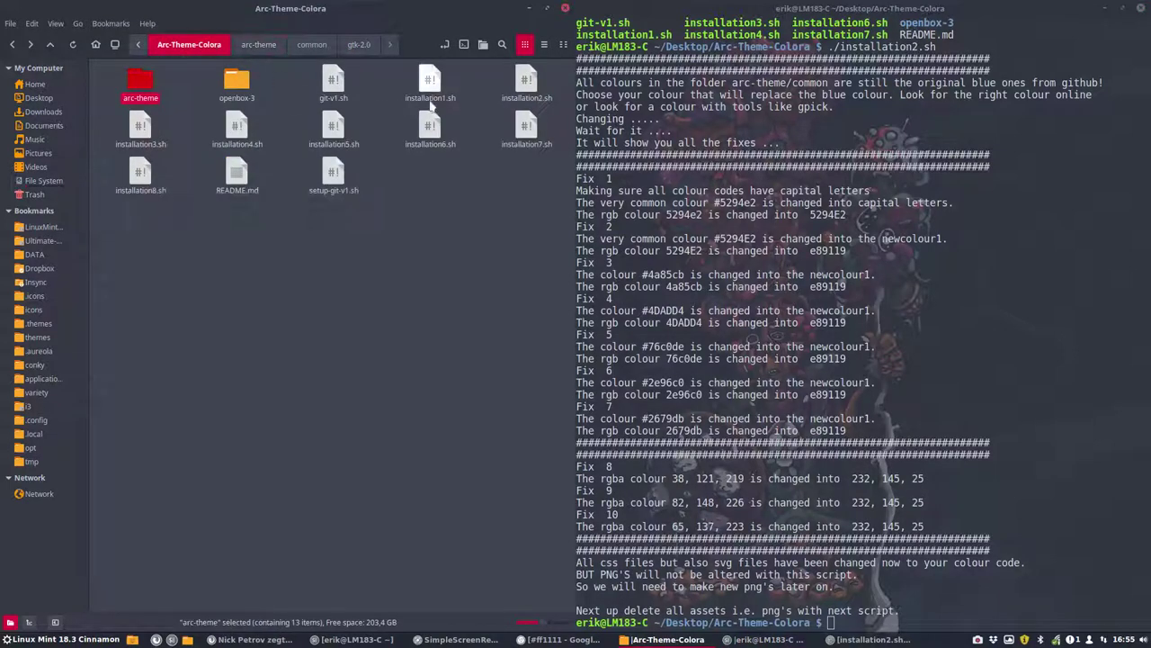
pyautogui.click(517, 90)
pyautogui.click(693, 594)
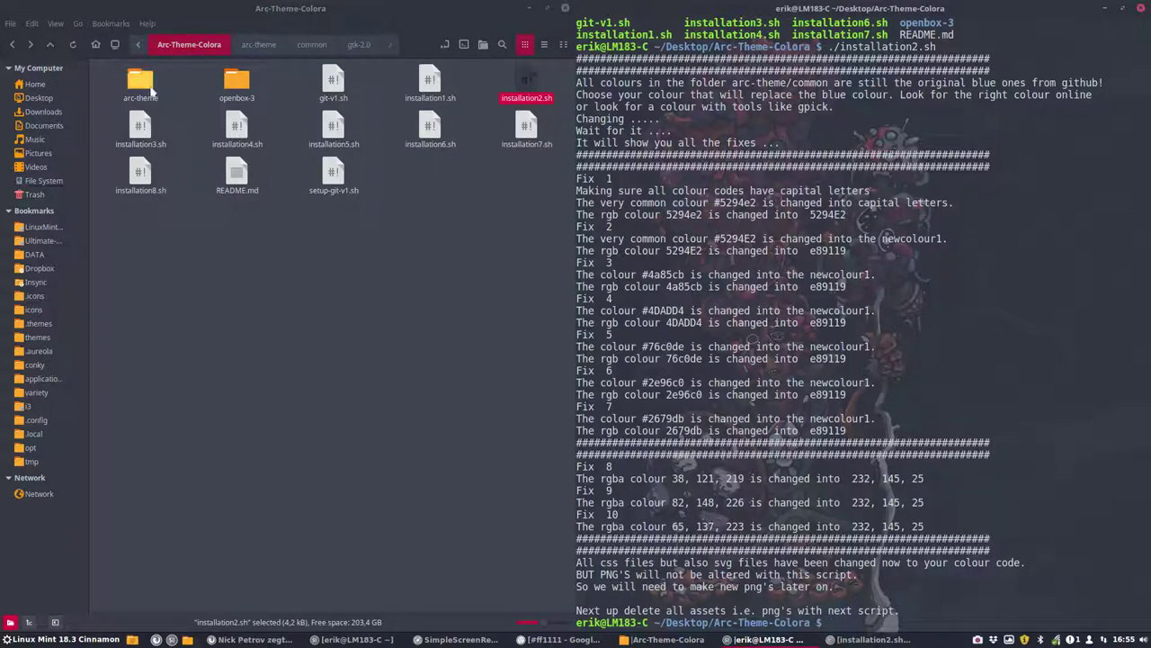
# - Open arc-theme/common/gtk-2.0/assets and examine the colours of its PNG files
pyautogui.doubleClick(149, 90)
pyautogui.doubleClick(144, 83)
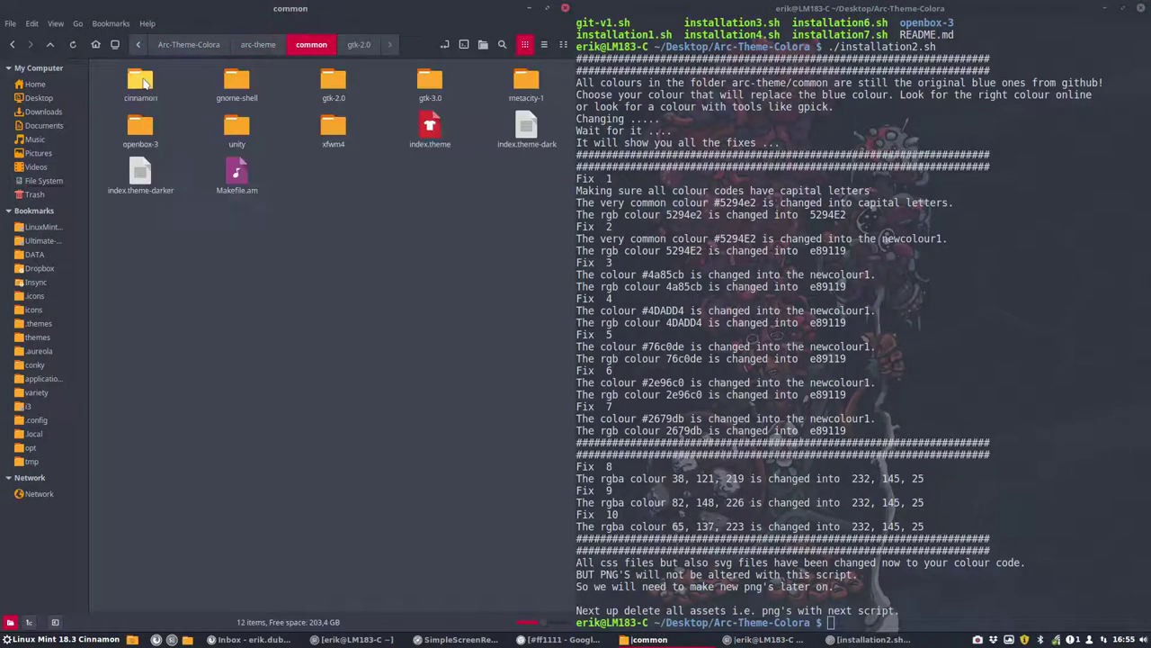
pyautogui.doubleClick(332, 83)
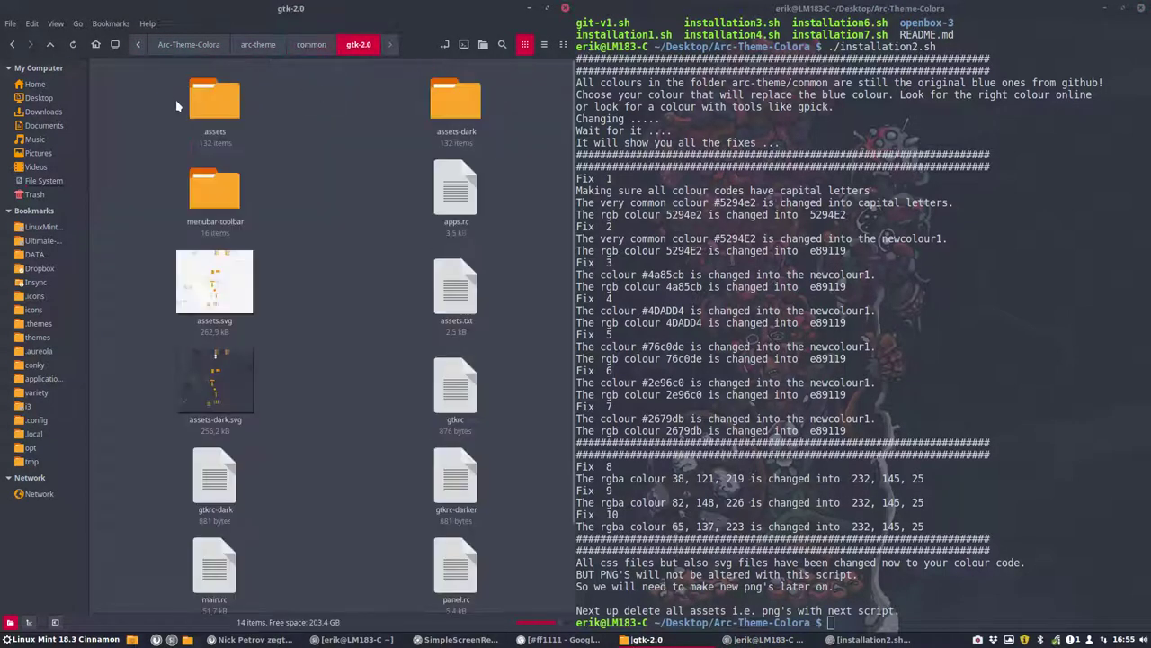
pyautogui.doubleClick(218, 111)
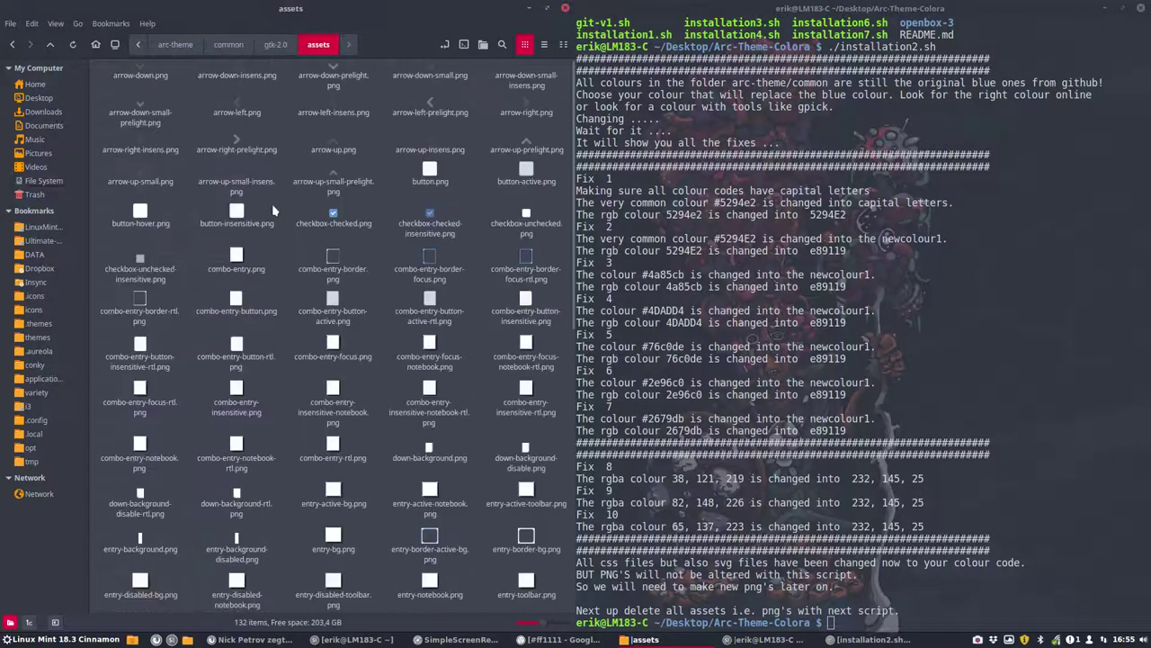
pyautogui.click(436, 229)
pyautogui.click(430, 272)
pyautogui.scroll(-5, 429, 367)
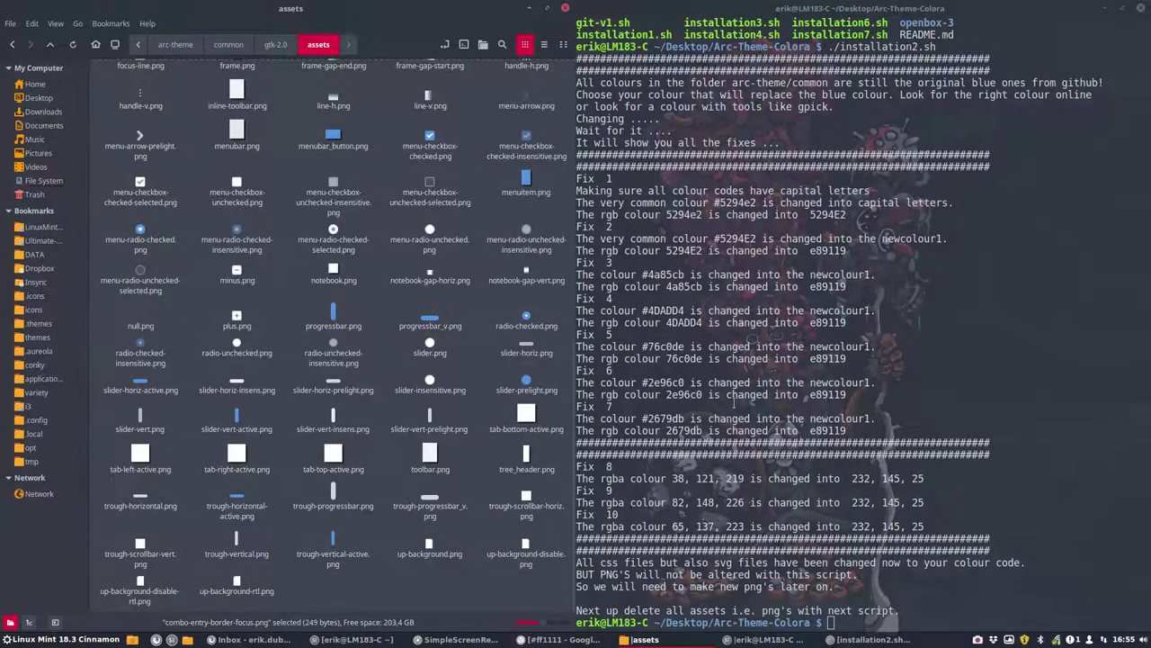
# - Run ./installation3.sh in the terminal to delete all old PNG assets
pyautogui.click(815, 527)
pyautogui.press('Up')
pyautogui.press('BackSpace')
pyautogui.press('BackSpace')
pyautogui.press('BackSpace')
pyautogui.press('BackSpace')
pyautogui.press('BackSpace')
pyautogui.press('BackSpace')
pyautogui.press('BackSpace')
pyautogui.press('BackSpace')
pyautogui.press('BackSpace')
pyautogui.press('BackSpace')
pyautogui.press('BackSpace')
pyautogui.press('BackSpace')
pyautogui.press('BackSpace')
pyautogui.press('BackSpace')
pyautogui.press('BackSpace')
pyautogui.press('BackSpace')
pyautogui.write('installation3')
pyautogui.press('Tab')
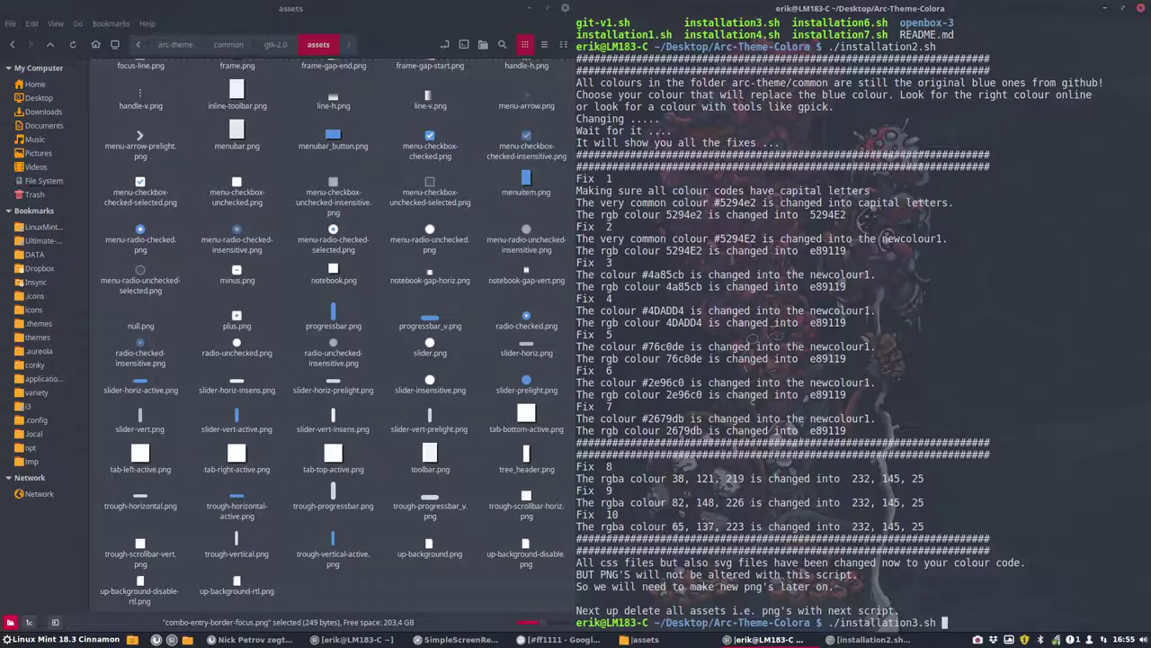
pyautogui.press('Return')
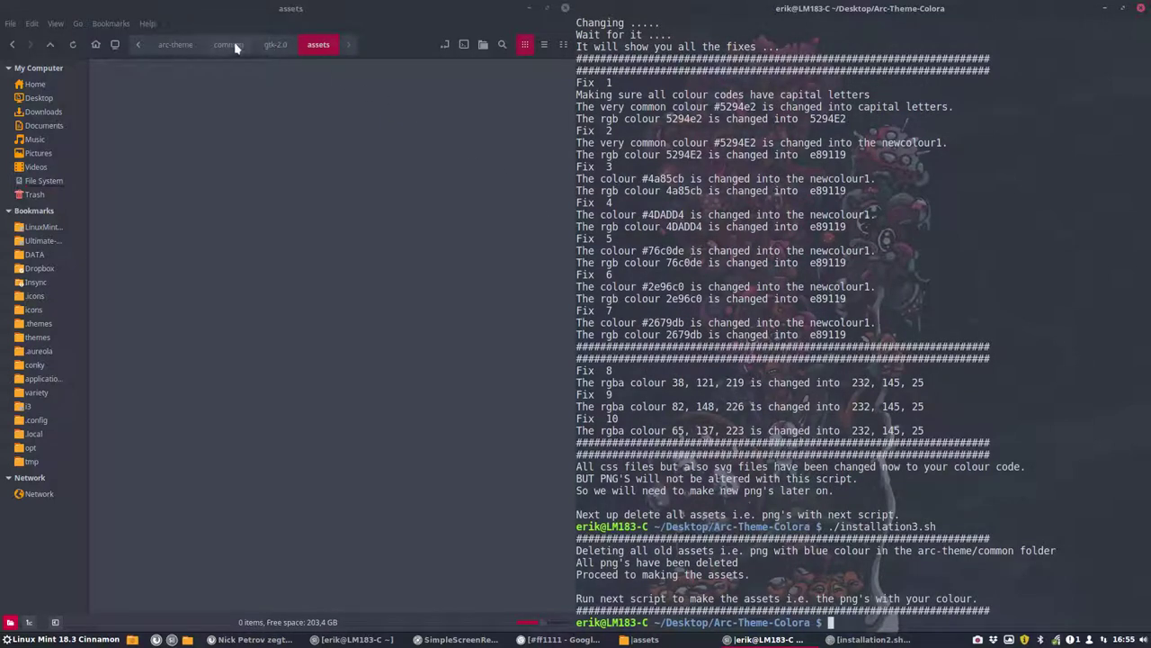
# - Return from the assets folder to the Arc-Theme-Colora folder in the file manager
pyautogui.click(176, 44)
pyautogui.click(138, 44)
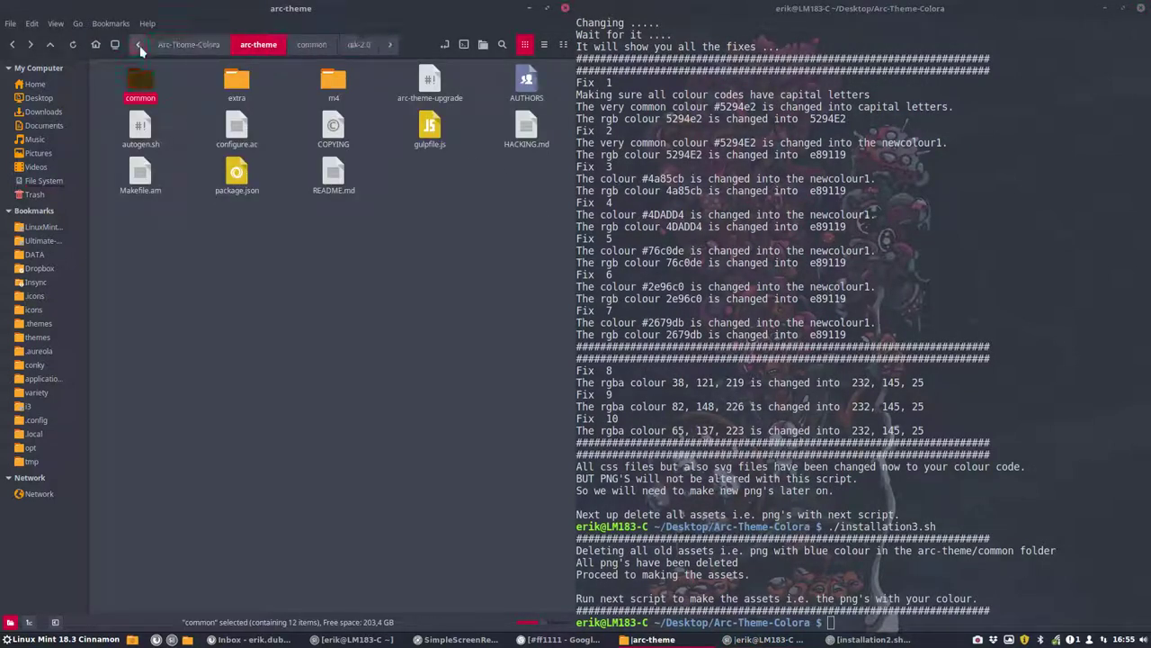
pyautogui.click(184, 45)
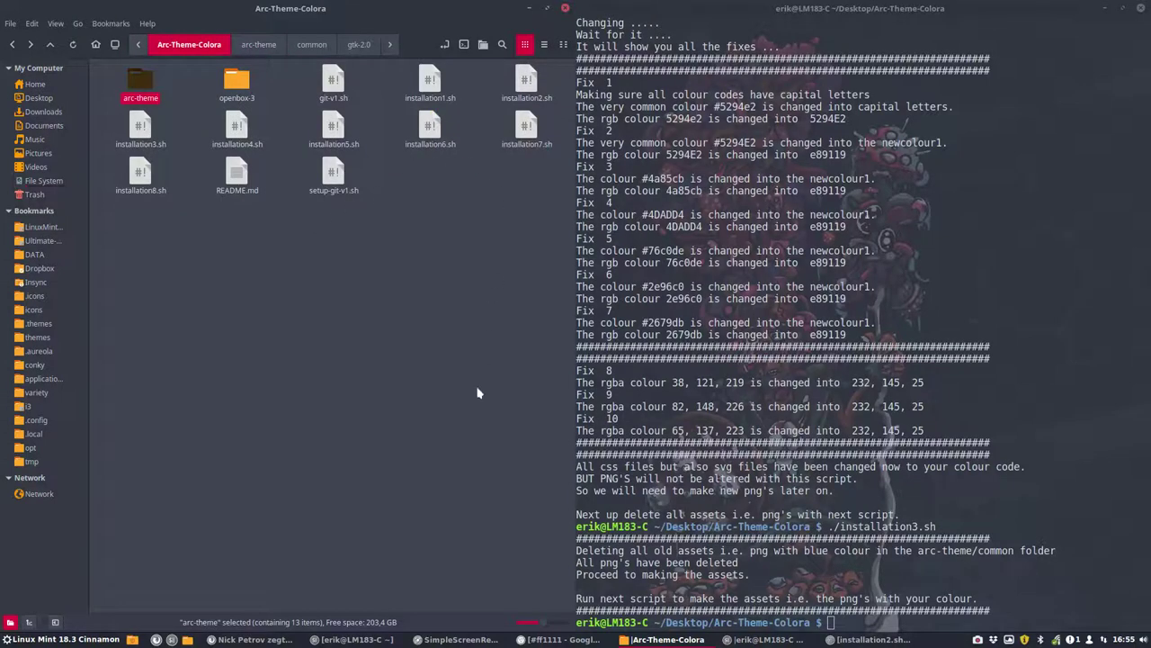
# - Run ./installation4.sh in the terminal to render new PNG assets in the custom colour
pyautogui.click(701, 405)
pyautogui.write('./installation4.sh')
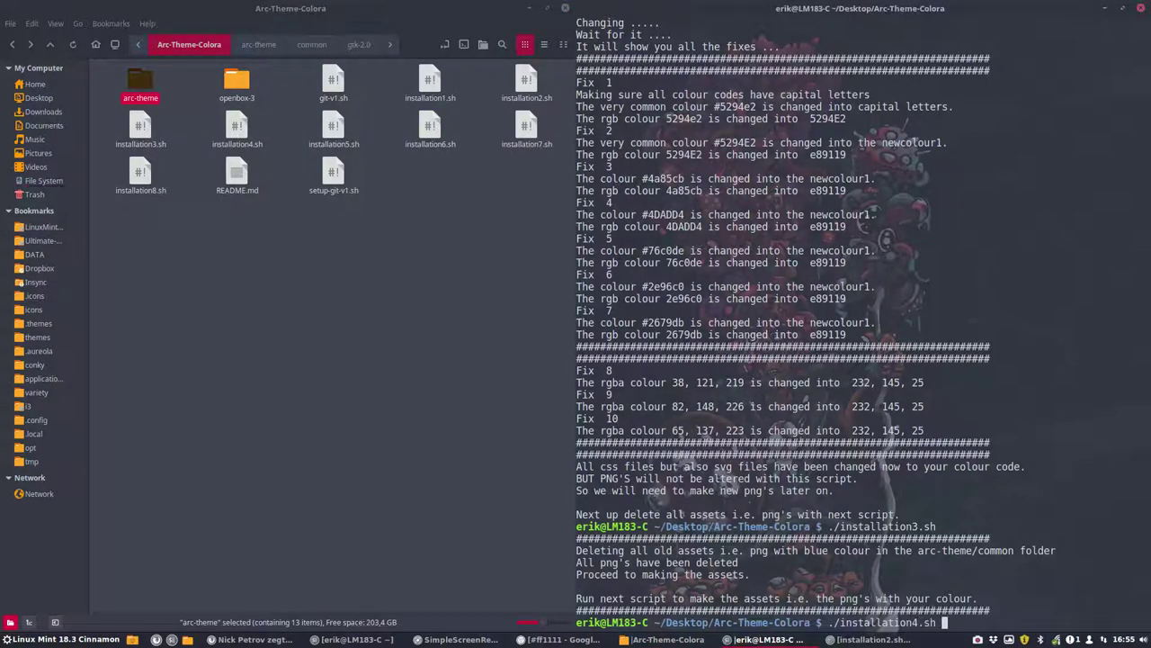
pyautogui.press('Return')
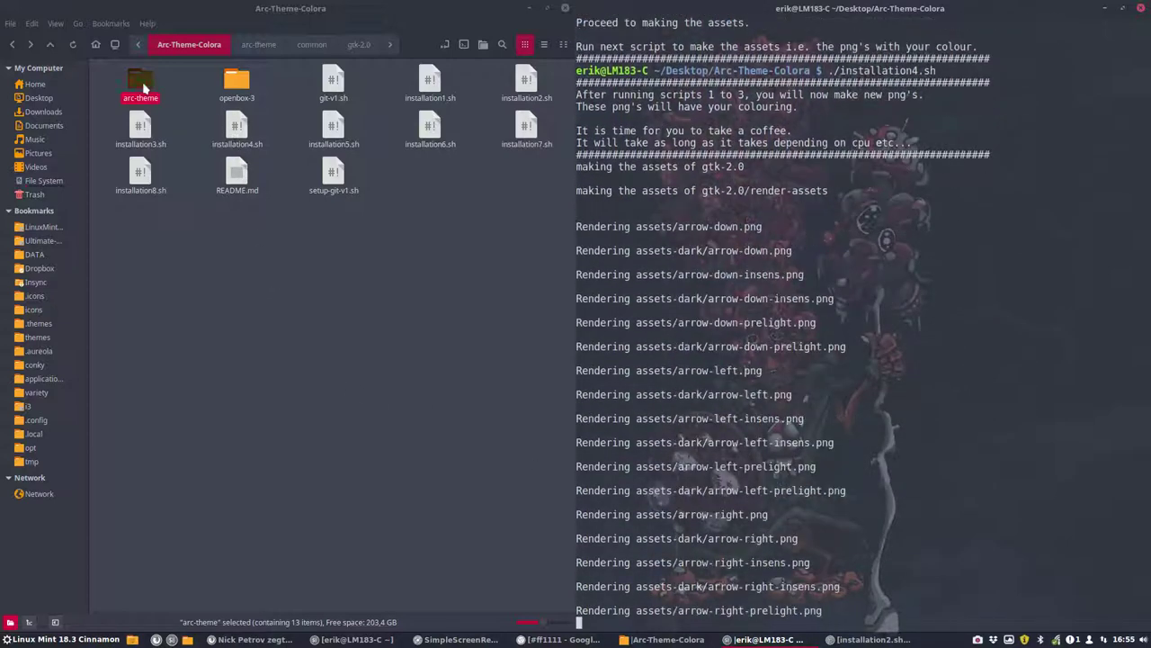
# - Open arc-theme/common/gtk-2.0/assets and examine the freshly rendered PNG files
pyautogui.doubleClick(140, 83)
pyautogui.doubleClick(140, 83)
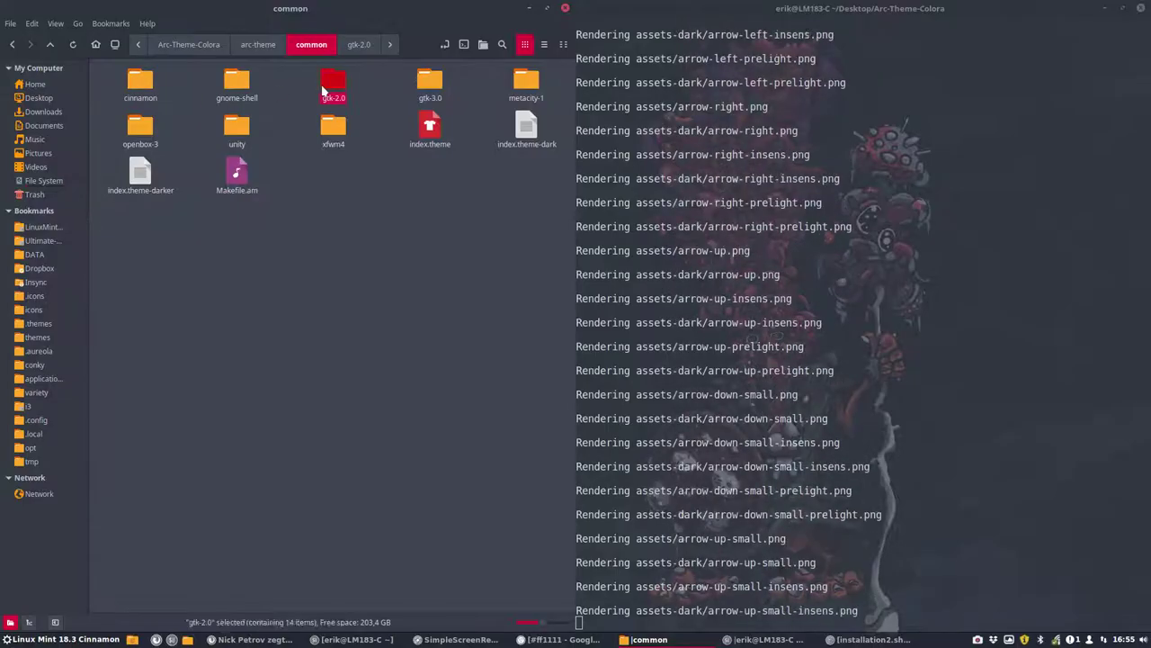
pyautogui.doubleClick(329, 83)
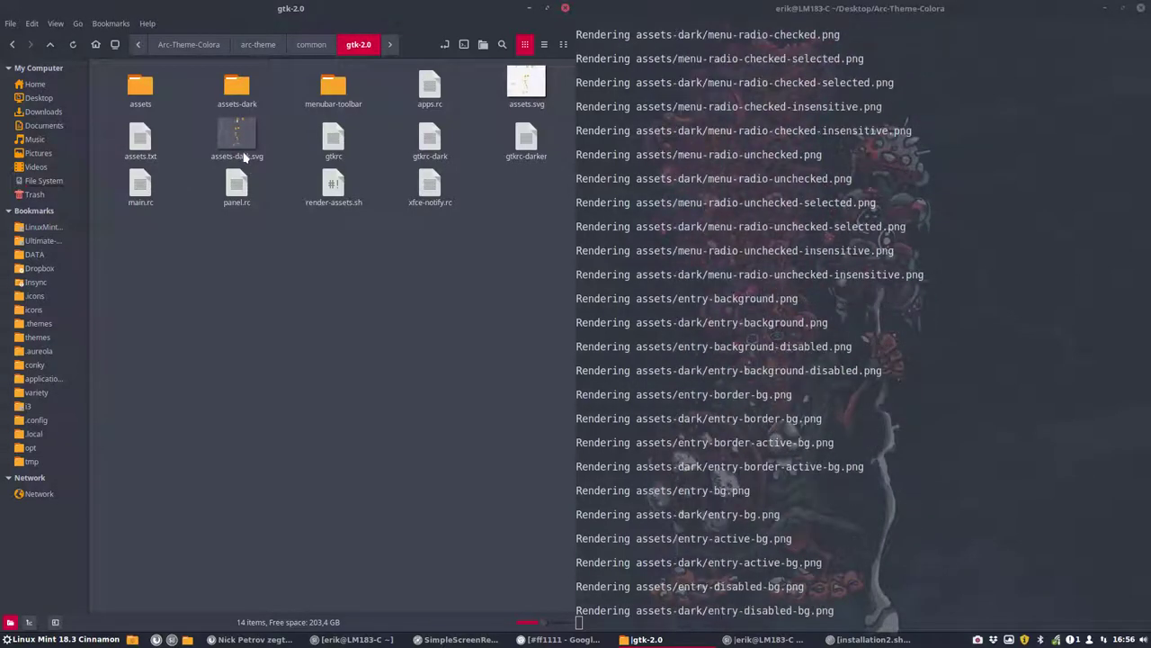
pyautogui.doubleClick(140, 87)
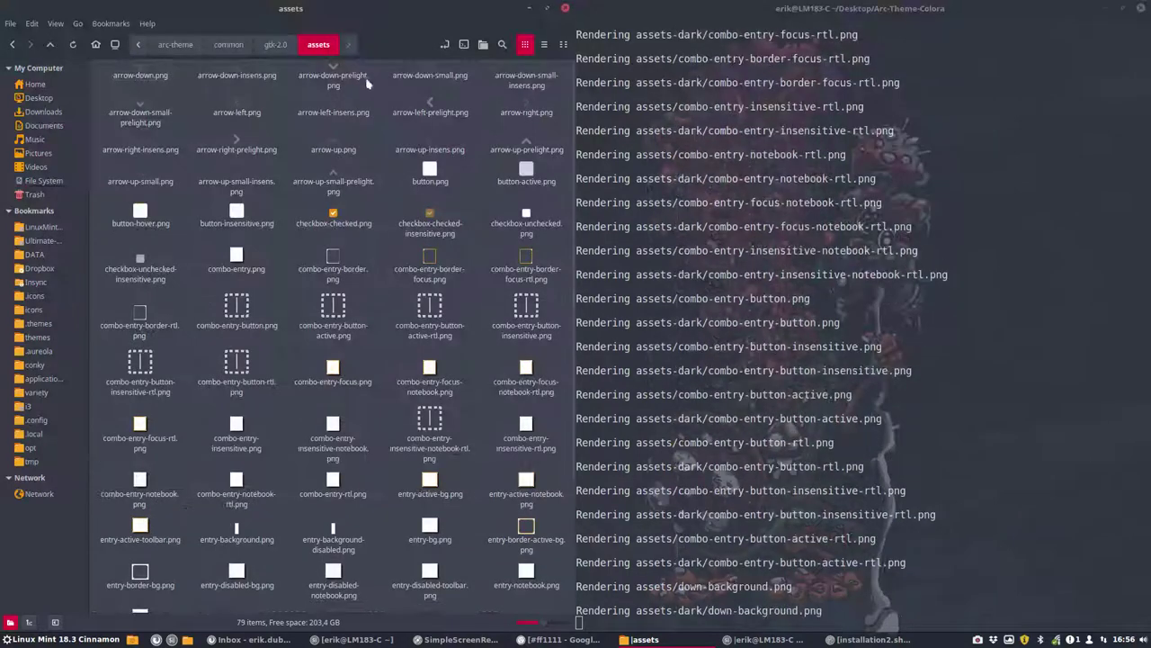
# - Go back to the common folder and open its gtk-3.0 folder
pyautogui.click(276, 44)
pyautogui.click(230, 44)
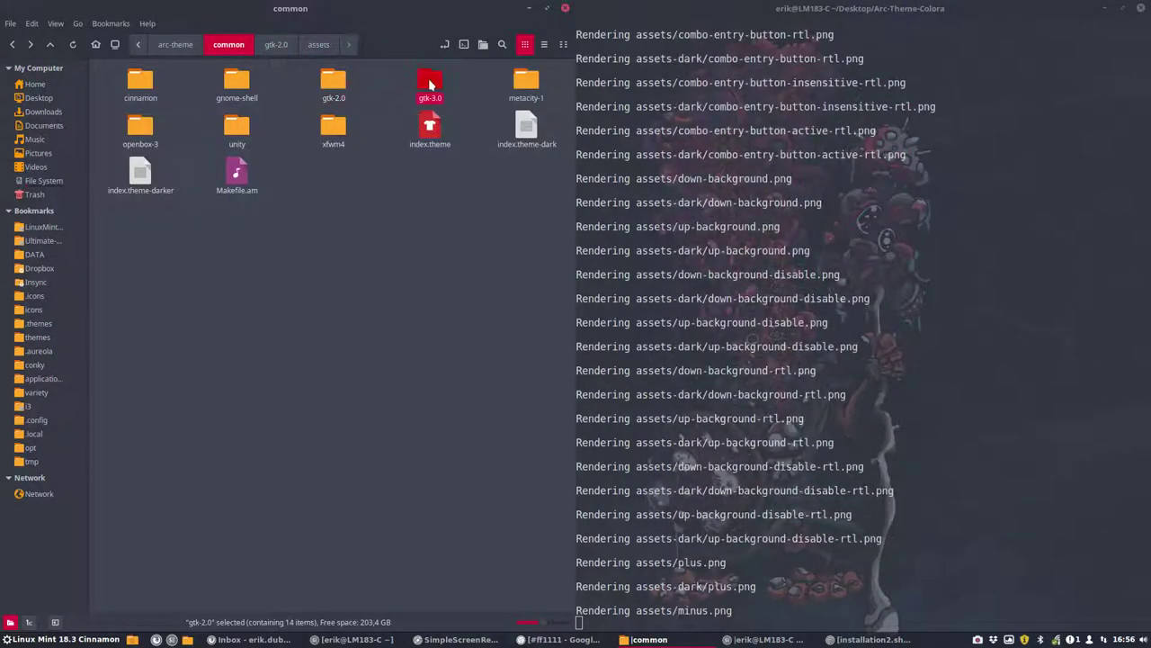
pyautogui.doubleClick(430, 83)
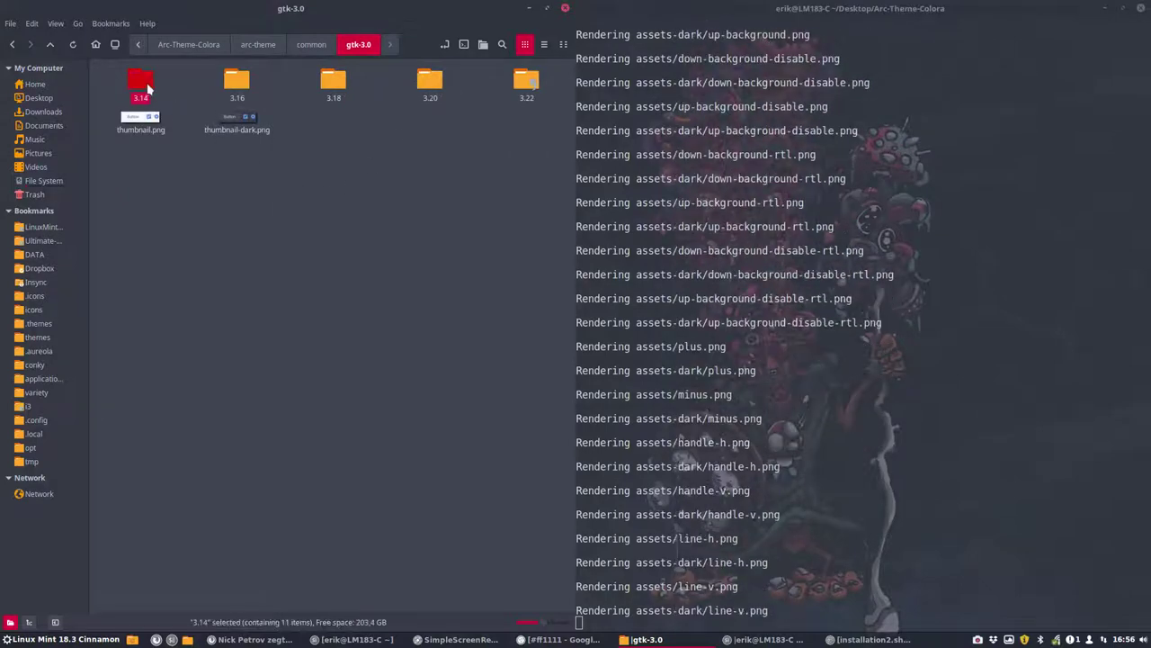
# - Open the assets folder of version 3.20 inside gtk-3.0 and examine the rendered PNG files
pyautogui.click(236, 83)
pyautogui.click(333, 83)
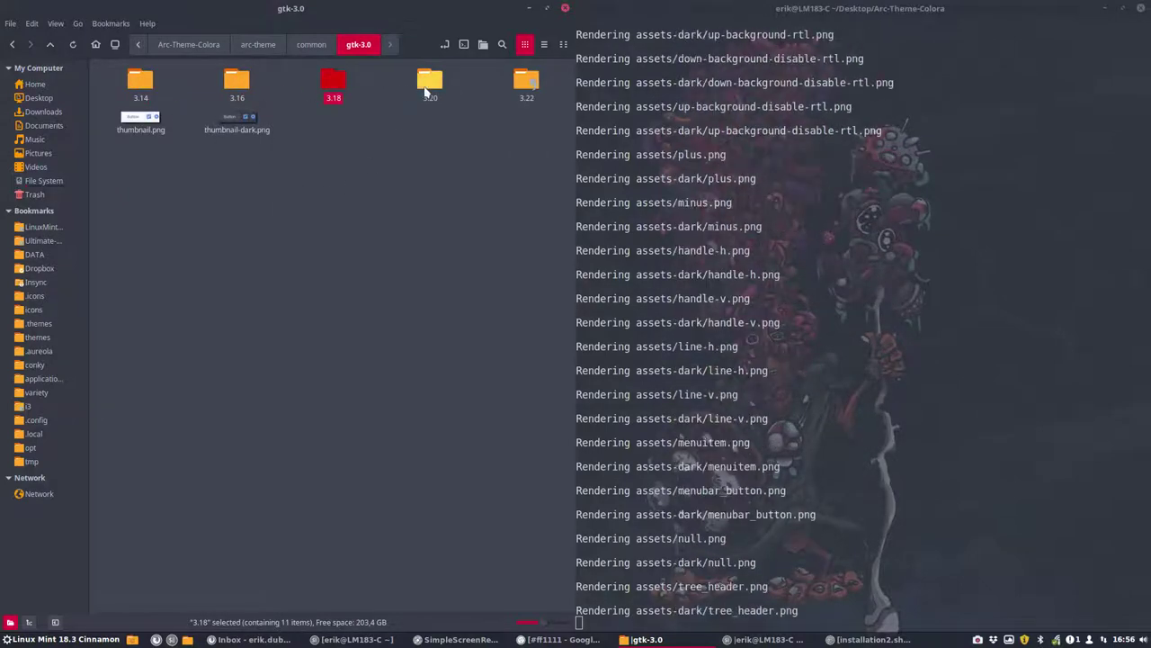
pyautogui.click(425, 88)
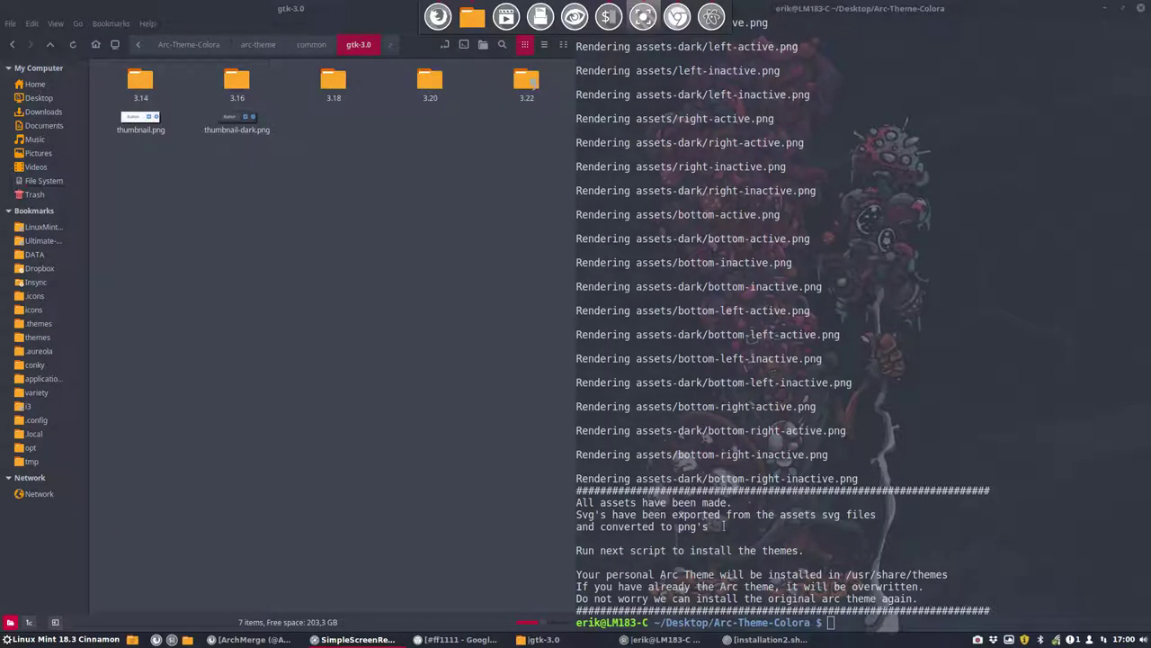
pyautogui.doubleClick(431, 89)
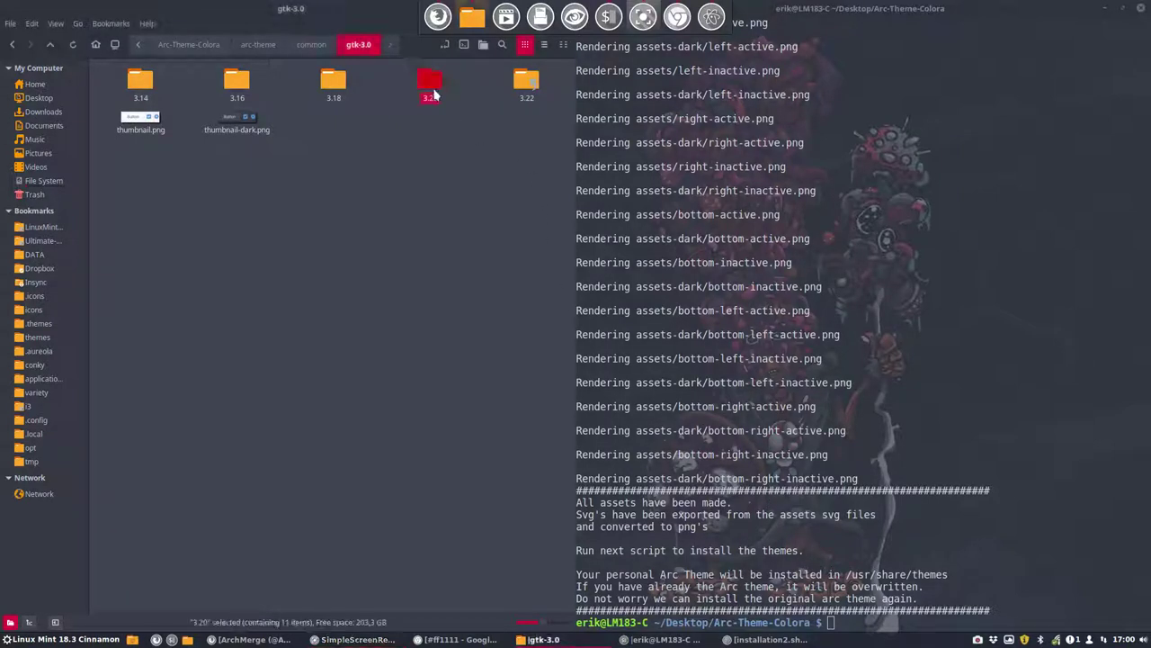
pyautogui.doubleClick(142, 85)
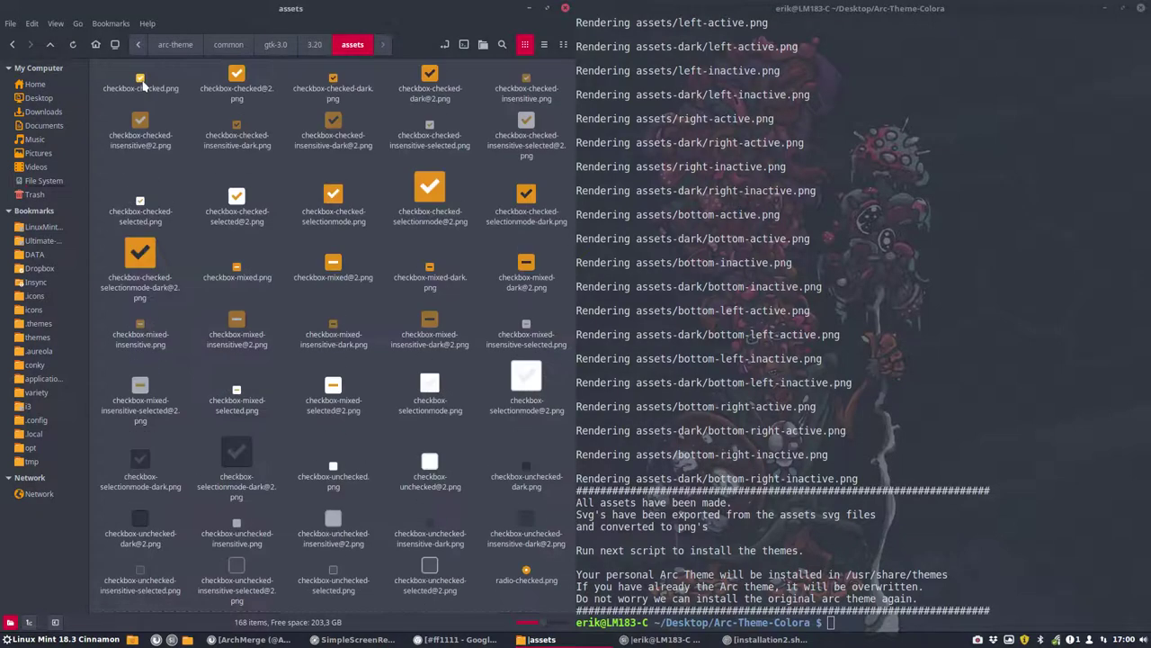
# - Return from the 3.20 assets to the Arc-Theme-Colora folder in the file manager
pyautogui.click(177, 45)
pyautogui.click(138, 44)
pyautogui.click(185, 44)
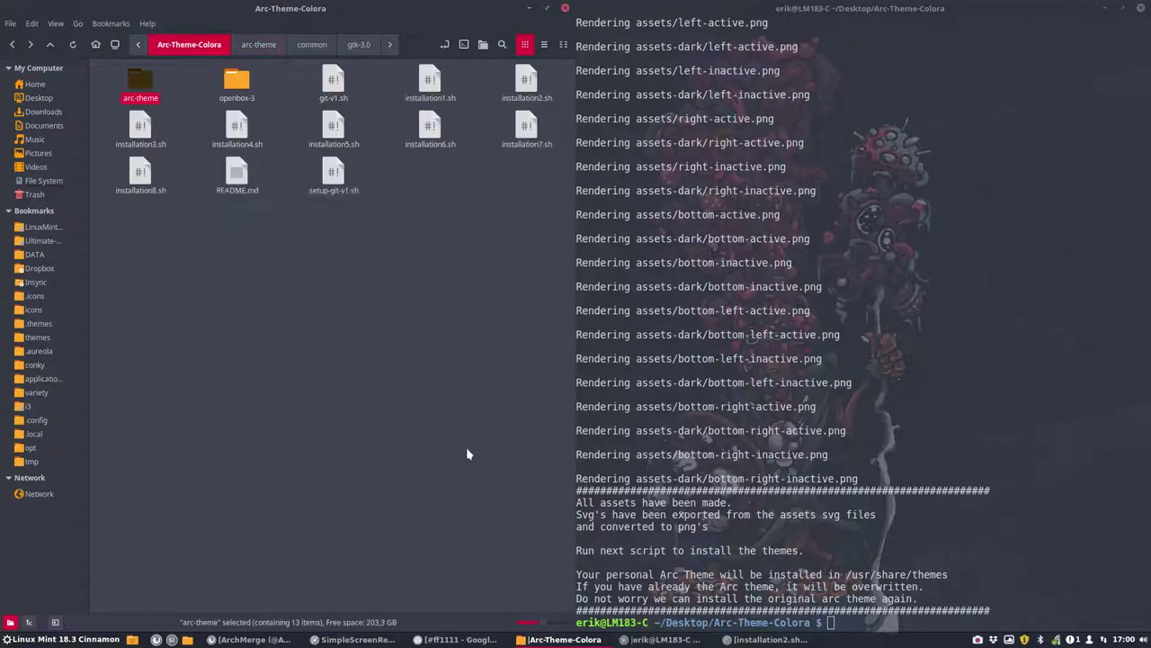
# - Run ./installation5.sh in the terminal to install the recoloured Arc themes into /usr/share/themes
pyautogui.click(824, 574)
pyautogui.press('Up')
pyautogui.press('Down')
pyautogui.write('./inst')
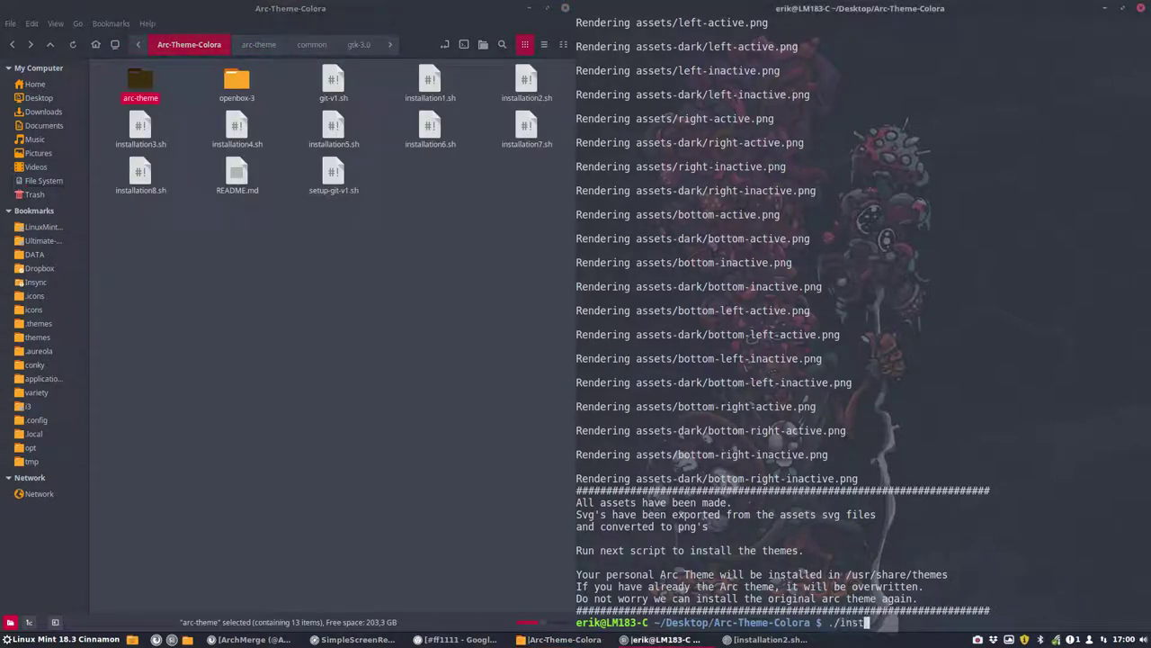
pyautogui.write('allation5')
pyautogui.press('Tab')
pyautogui.press('Return')
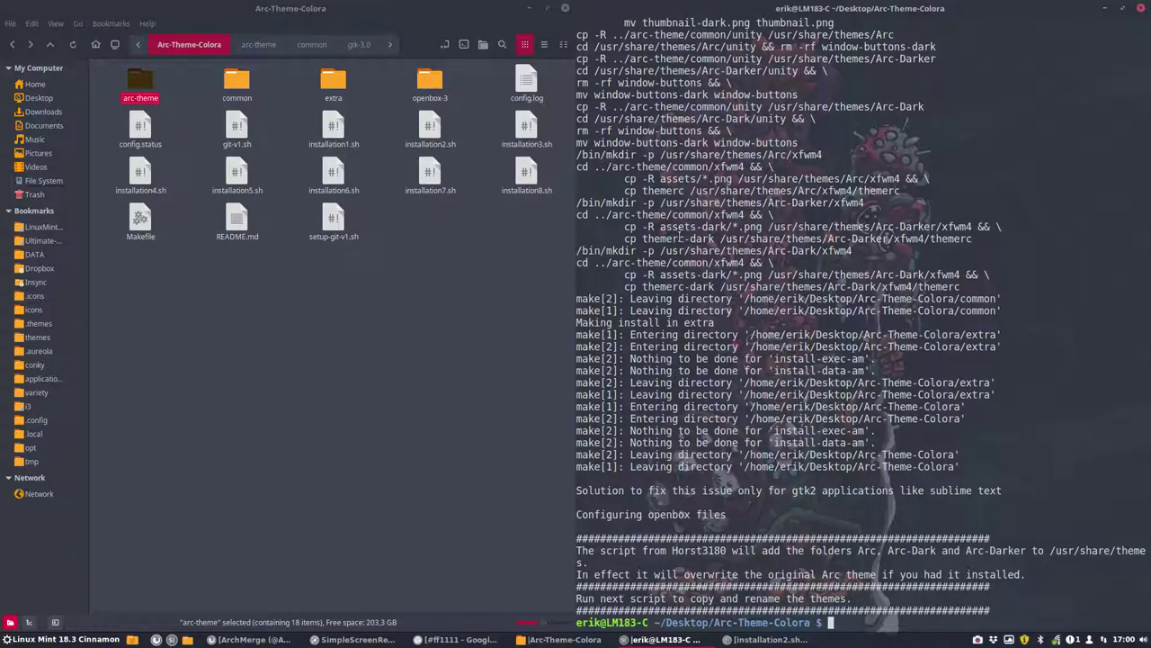
# - Open /usr/share/themes in the file manager and check the Arc, Arc-Dark and Arc-Darker folders
pyautogui.click(38, 337)
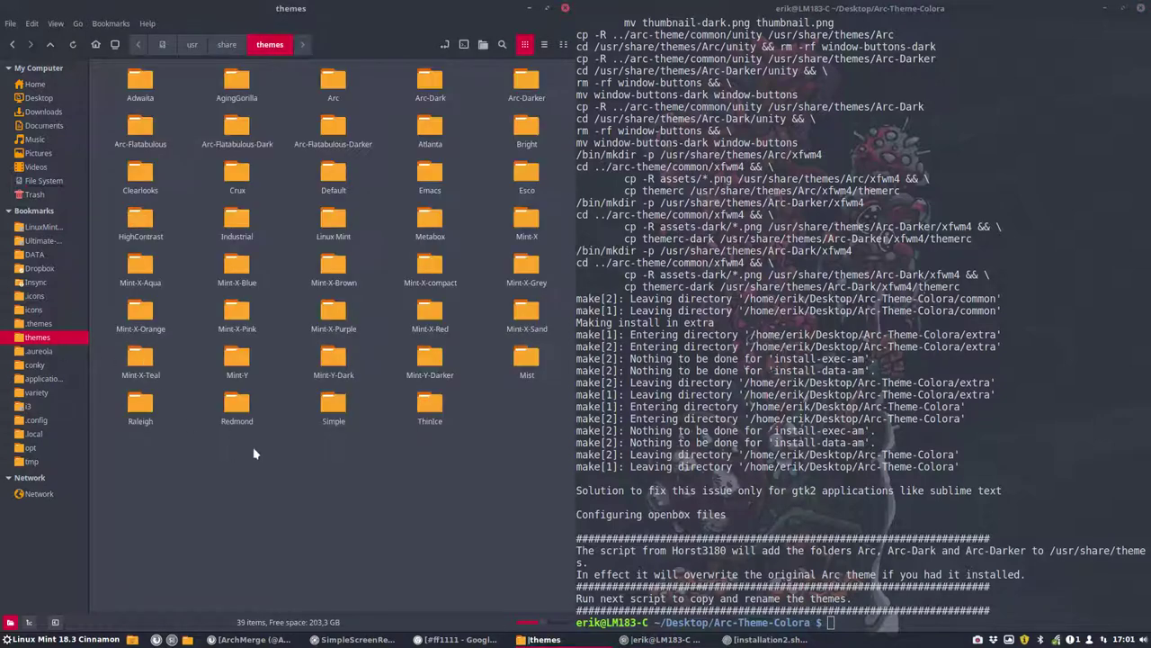
pyautogui.click(333, 83)
pyautogui.click(426, 83)
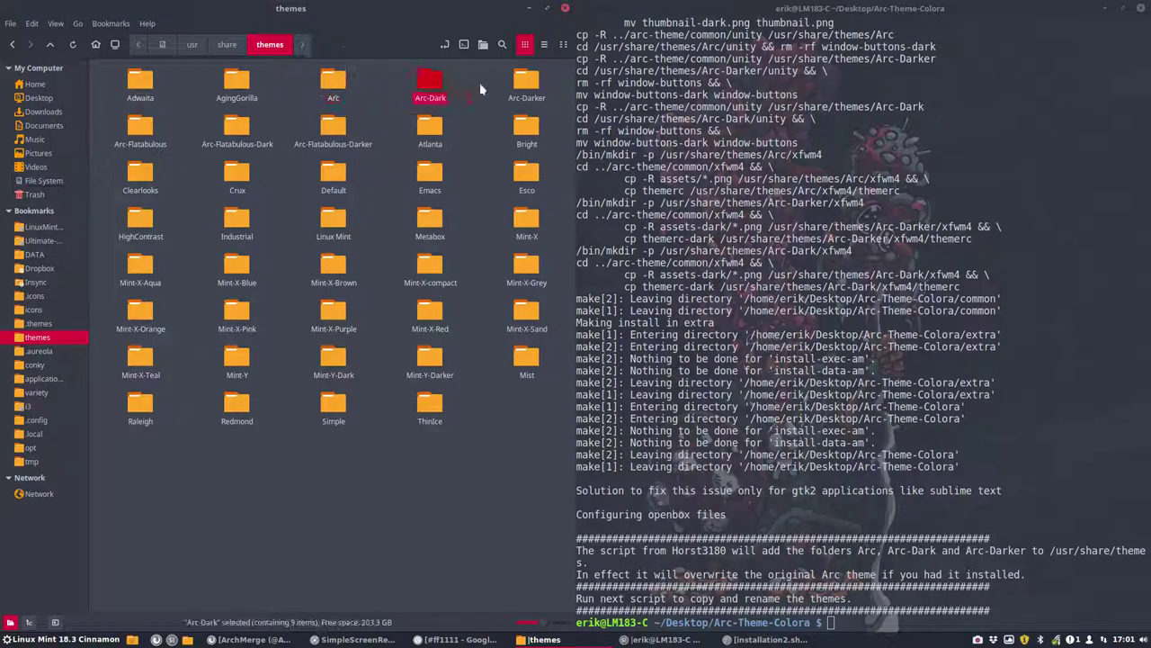
pyautogui.click(527, 83)
# - Open the installed Arc theme's gtk-2.0/assets folder and examine its PNG files
pyautogui.click(330, 83)
pyautogui.doubleClick(329, 83)
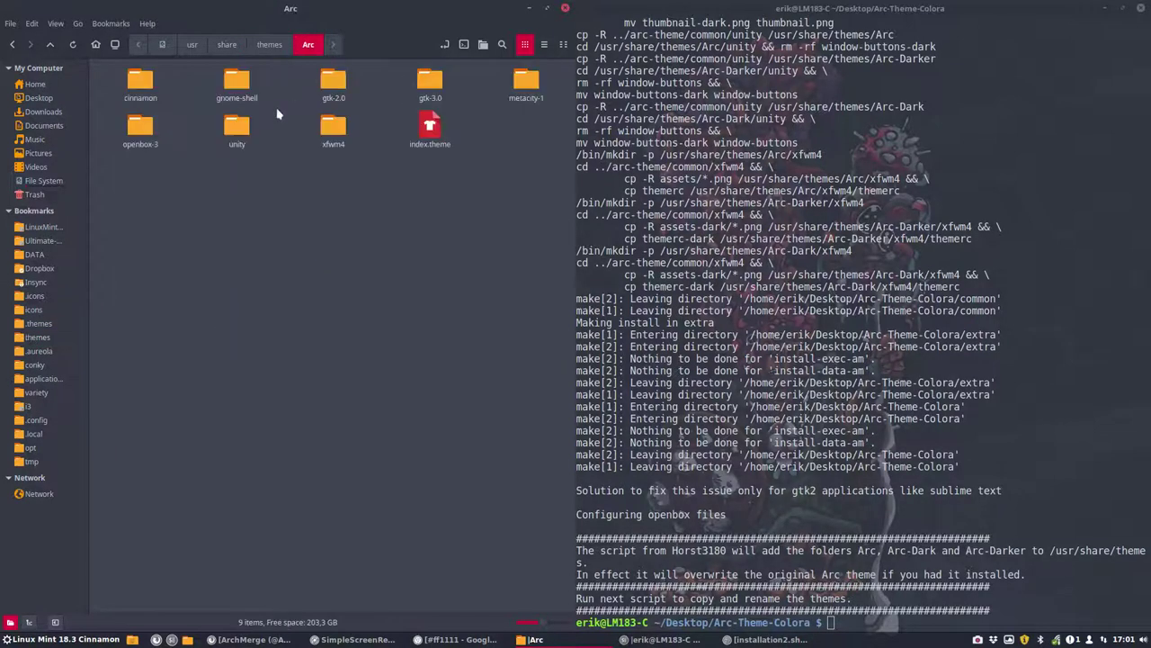
pyautogui.doubleClick(331, 79)
pyautogui.doubleClick(141, 85)
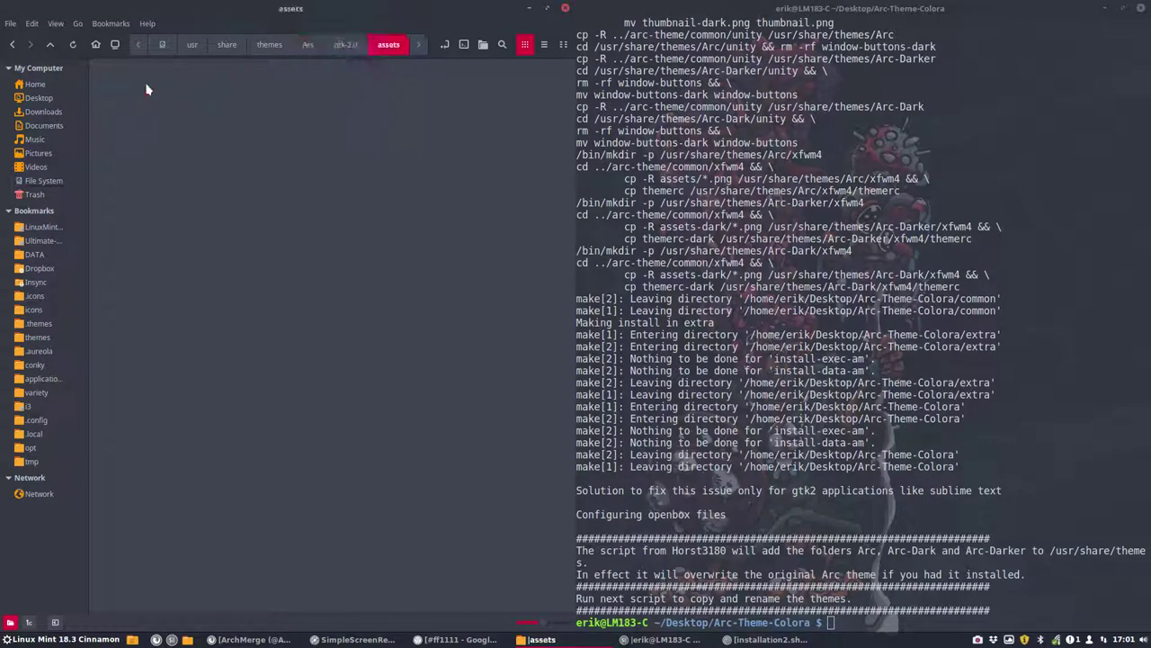
pyautogui.scroll(-5, 279, 193)
pyautogui.scroll(-5, 279, 207)
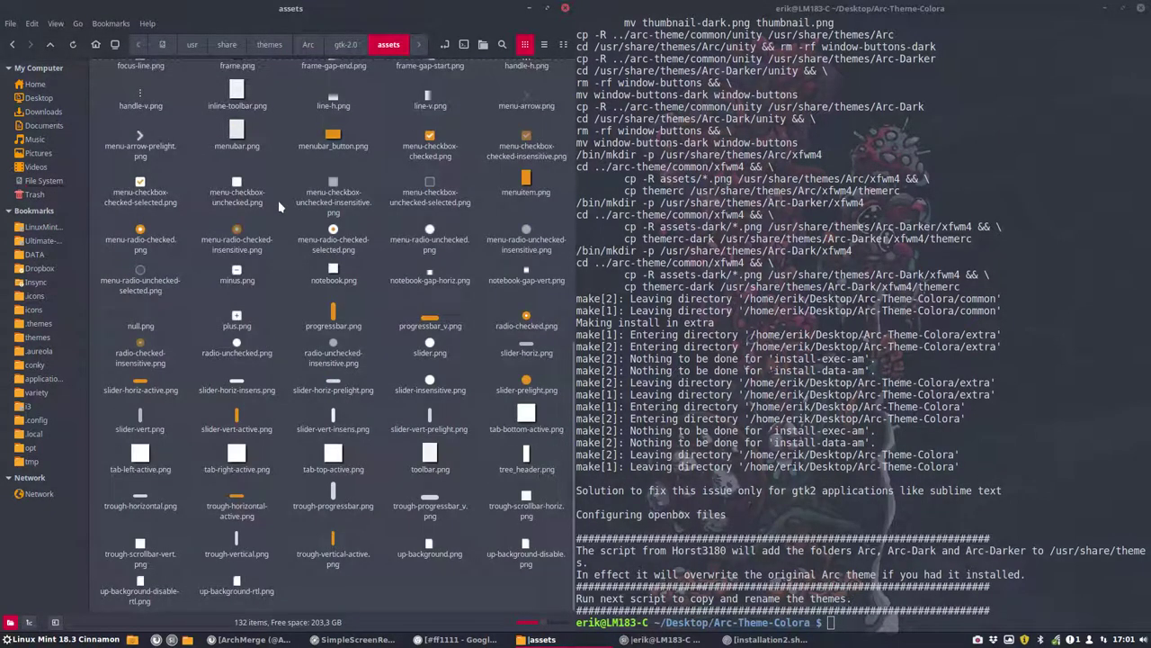
# - Go back from the installed theme's assets to the Arc-Theme-Colora folder
pyautogui.click(12, 45)
pyautogui.click(12, 45)
pyautogui.click(12, 45)
pyautogui.click(12, 45)
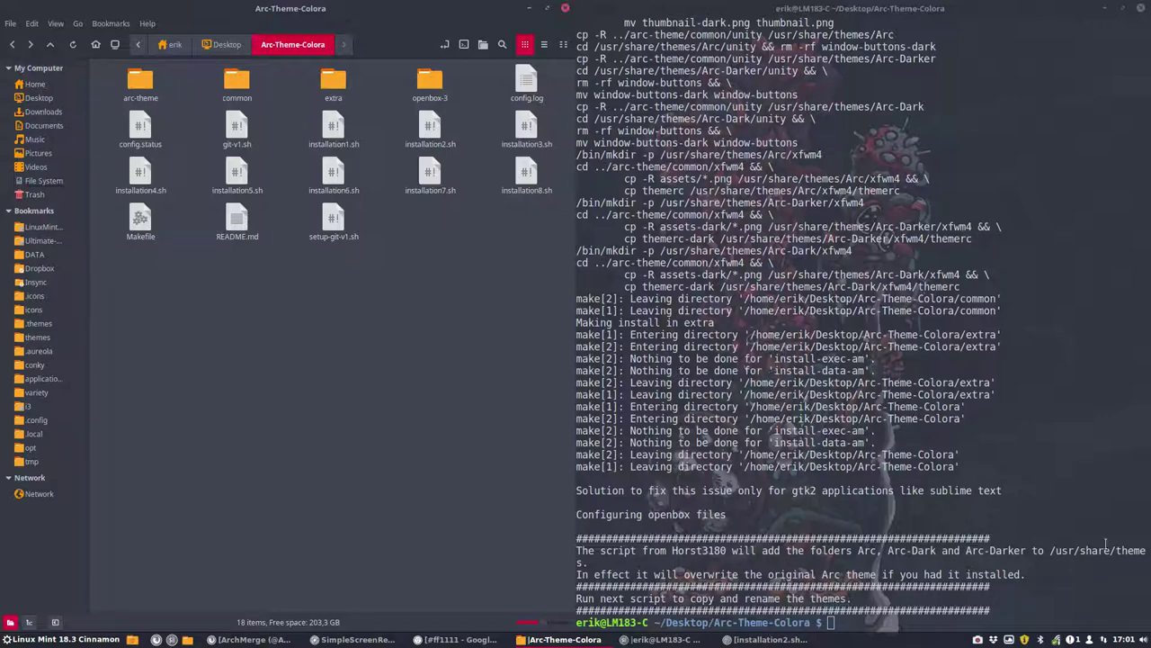
# - Run ./installation6.sh in the terminal to copy and rename the themes
pyautogui.moveTo(1050, 550); pyautogui.dragTo(1146, 550)
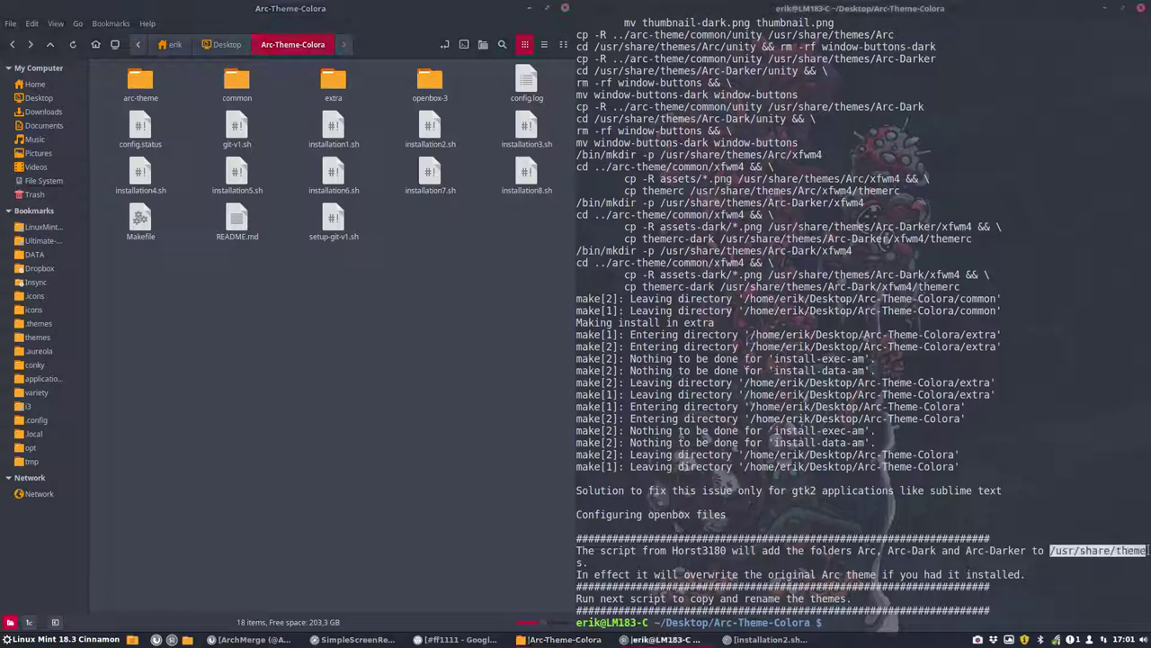
pyautogui.click(826, 623)
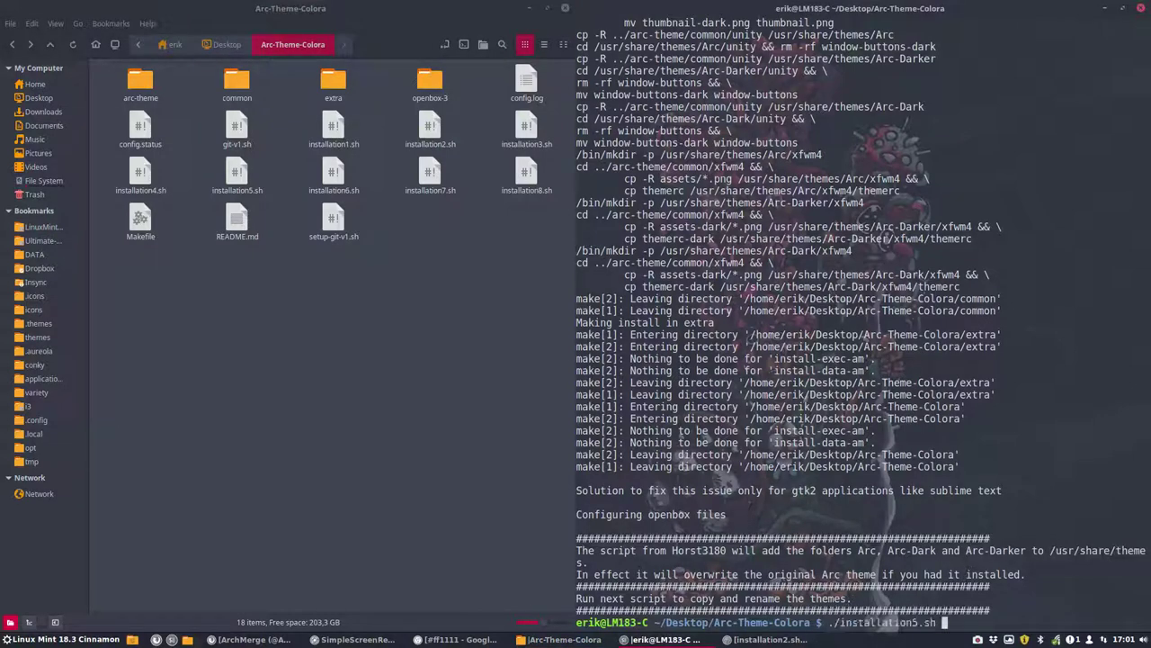
pyautogui.write('./installation6')
pyautogui.press('Tab')
pyautogui.press('Return')
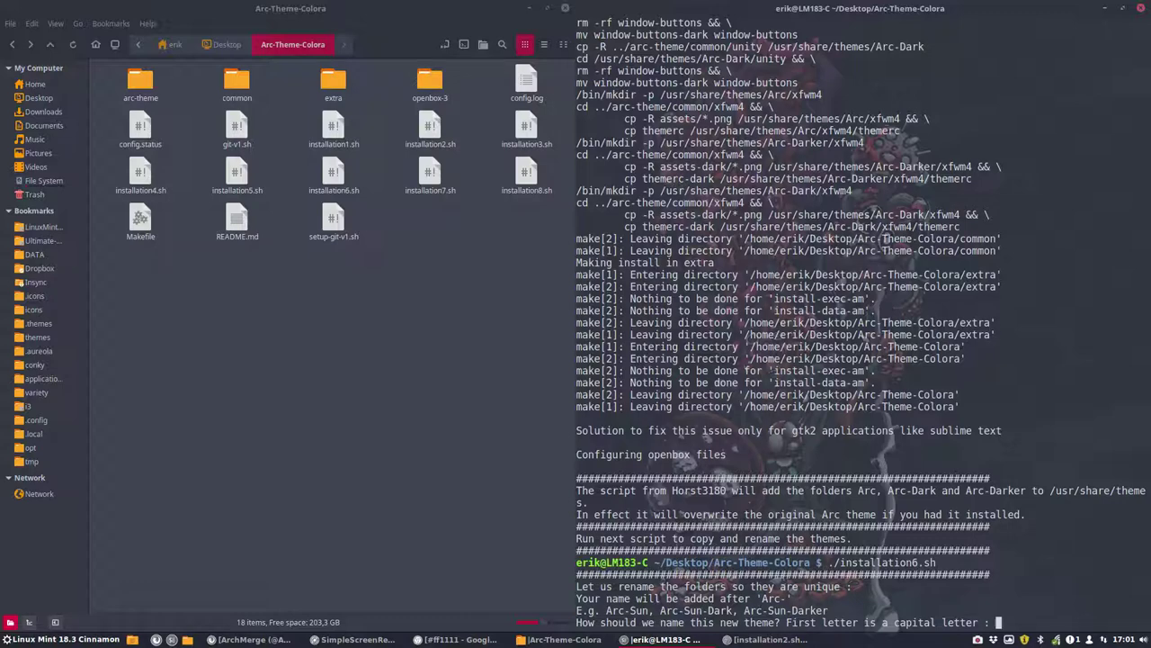
# - Switch to the browser's colour picker and sample the orange #e89119 with Gpick to look up its colour name
pyautogui.click(455, 641)
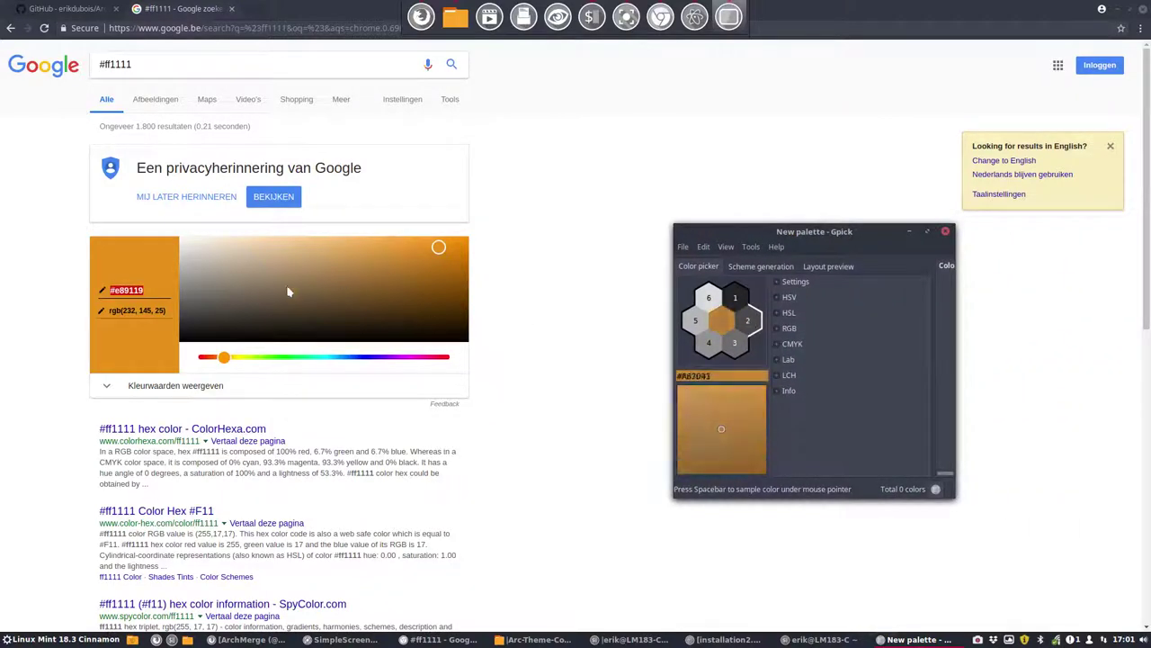
pyautogui.press('space')
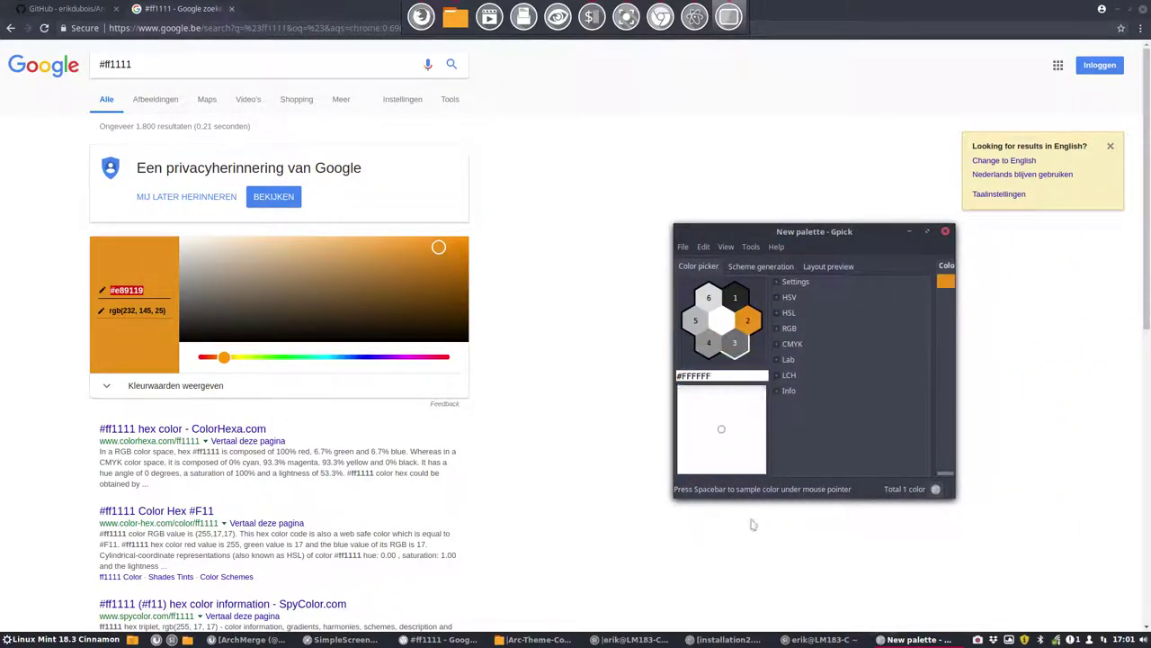
pyautogui.moveTo(956, 496); pyautogui.dragTo(1106, 492)
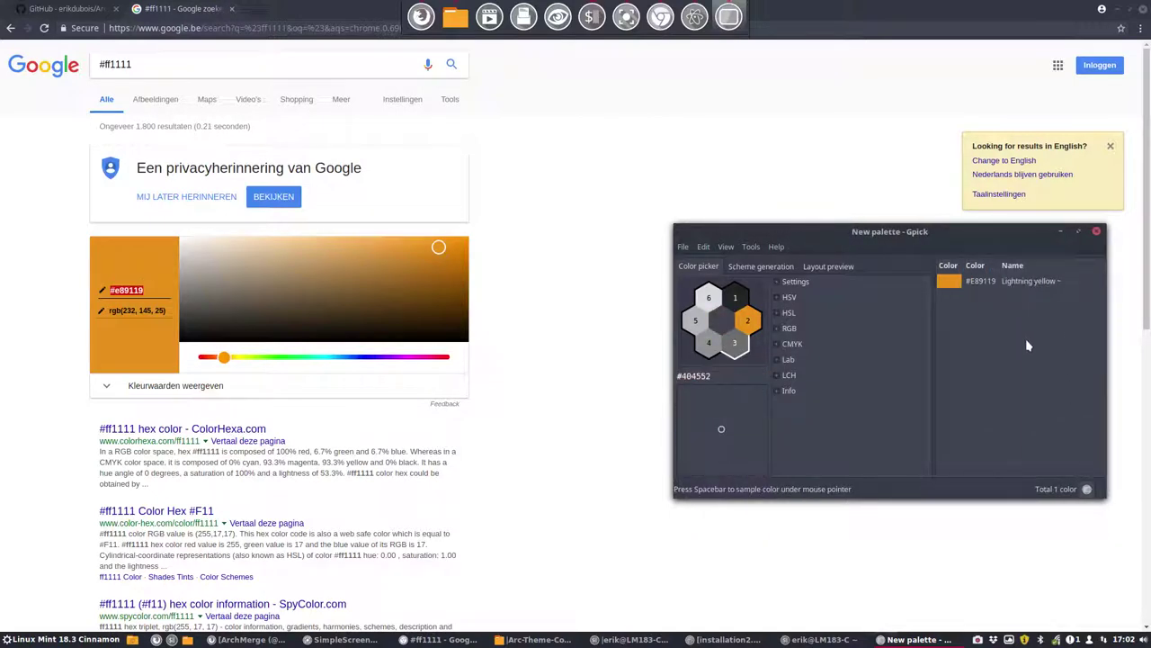
pyautogui.click(1096, 235)
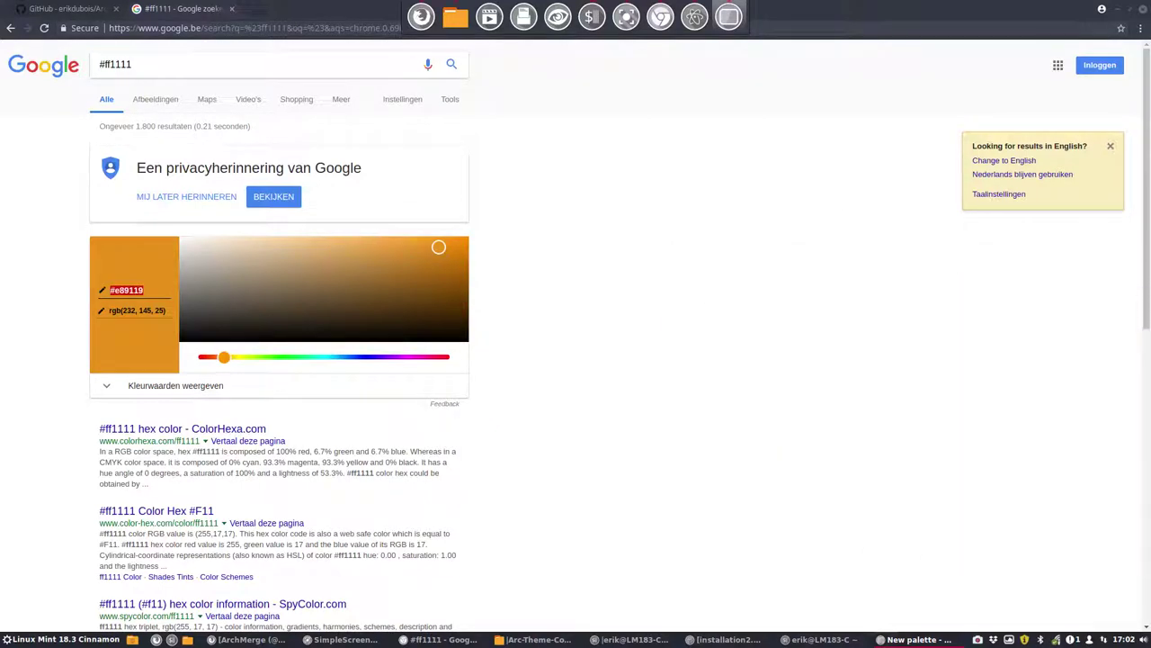
pyautogui.click(1124, 11)
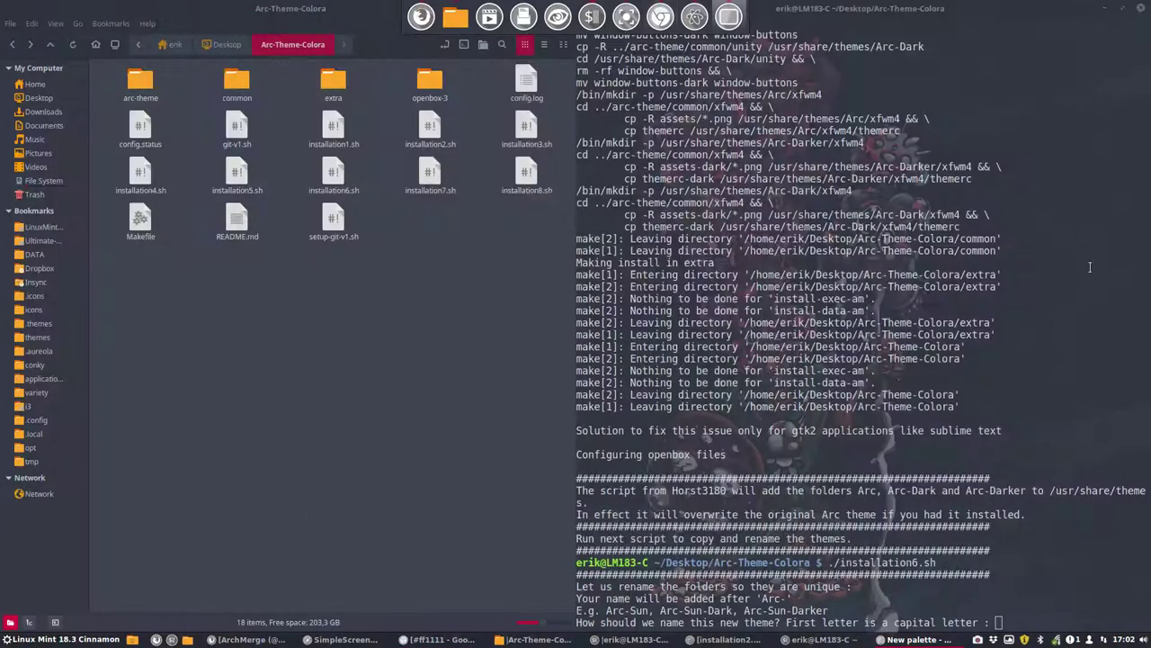
# - Name the new theme Lightning at the script's prompt in the terminal
pyautogui.click(1025, 612)
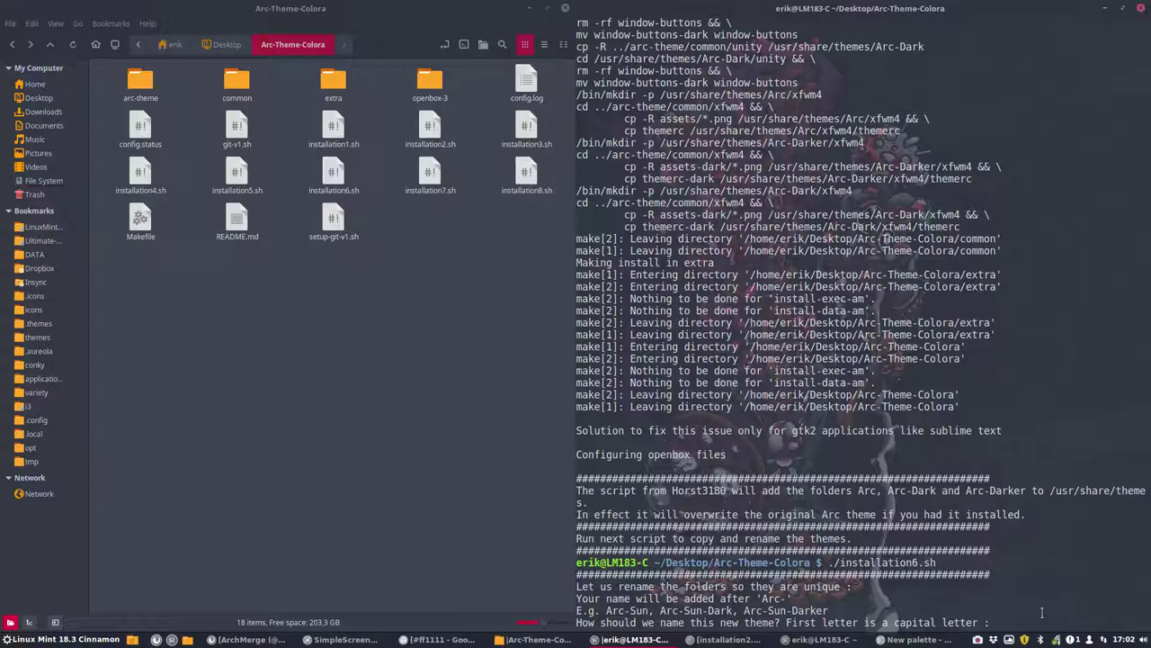
pyautogui.write('Lightning')
pyautogui.press('Return')
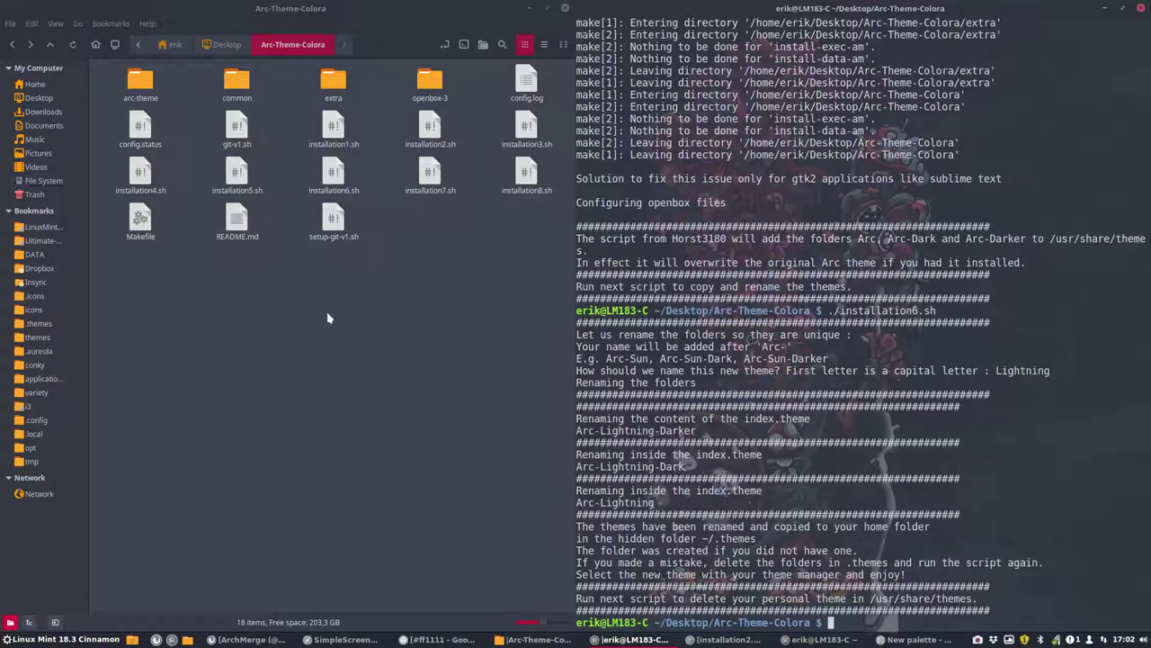
# - Open the .themes folder and check the Arc-Lightning, Arc-Lightning-Dark and Arc-Lightning-Darker folders
pyautogui.click(41, 323)
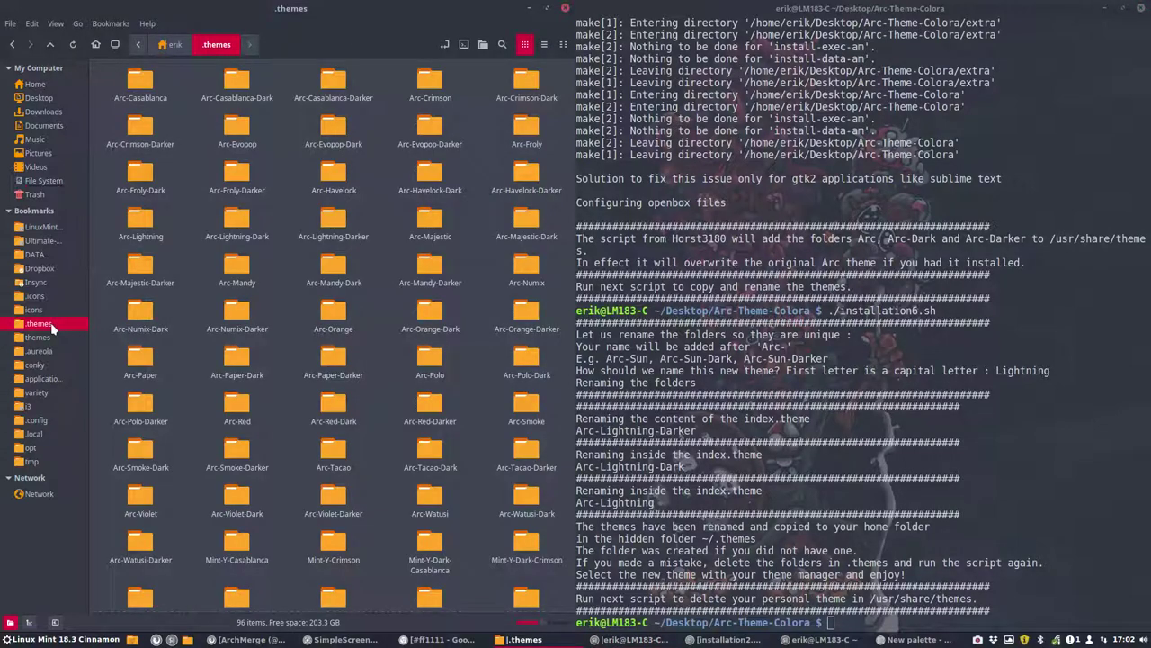
pyautogui.moveTo(111, 211); pyautogui.dragTo(377, 239)
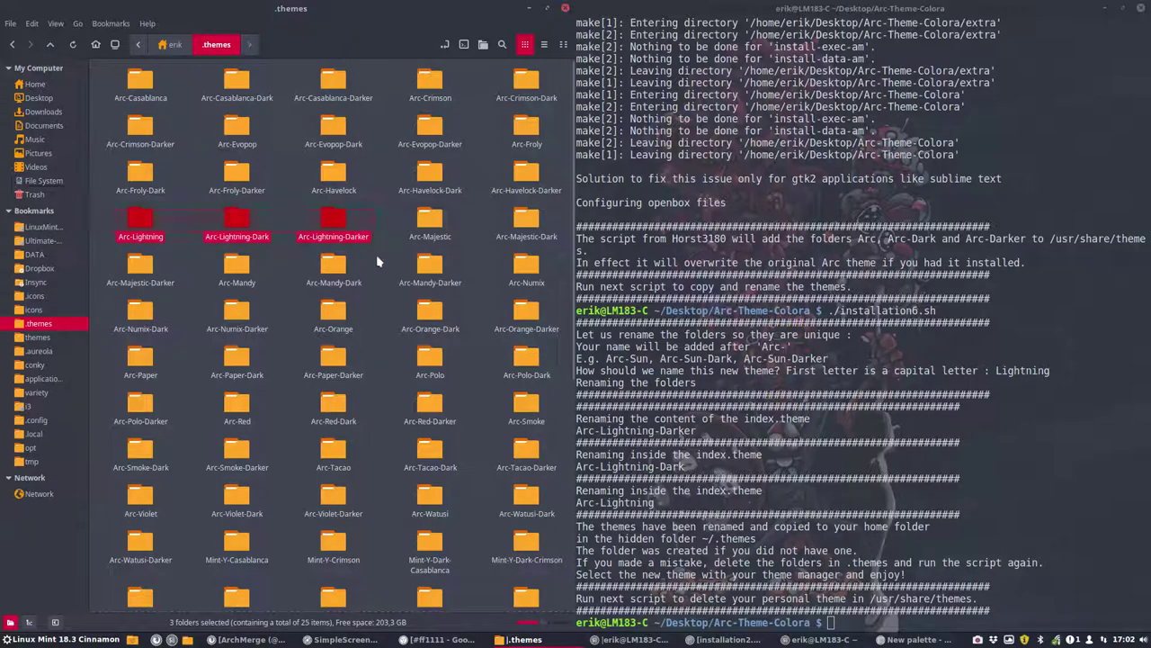
pyautogui.click(377, 257)
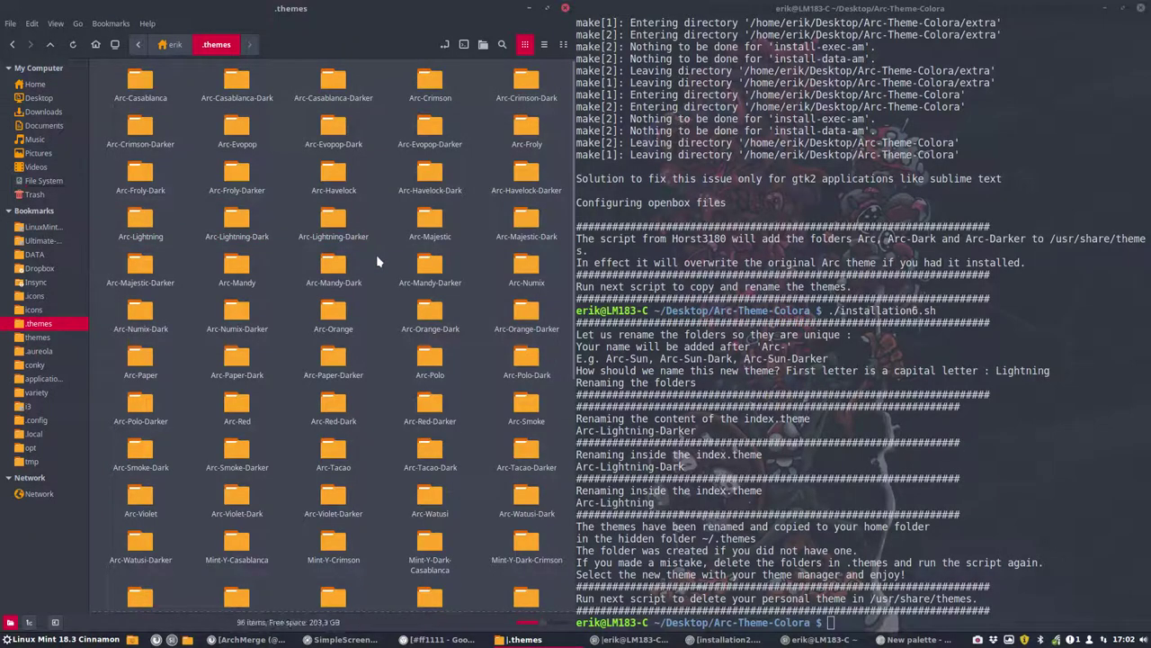
# - Examine the PNG files in Arc-Lightning/gtk-2.0/assets, and return to .themes to select the three Arc-Lightning folders
pyautogui.doubleClick(140, 219)
pyautogui.doubleClick(231, 87)
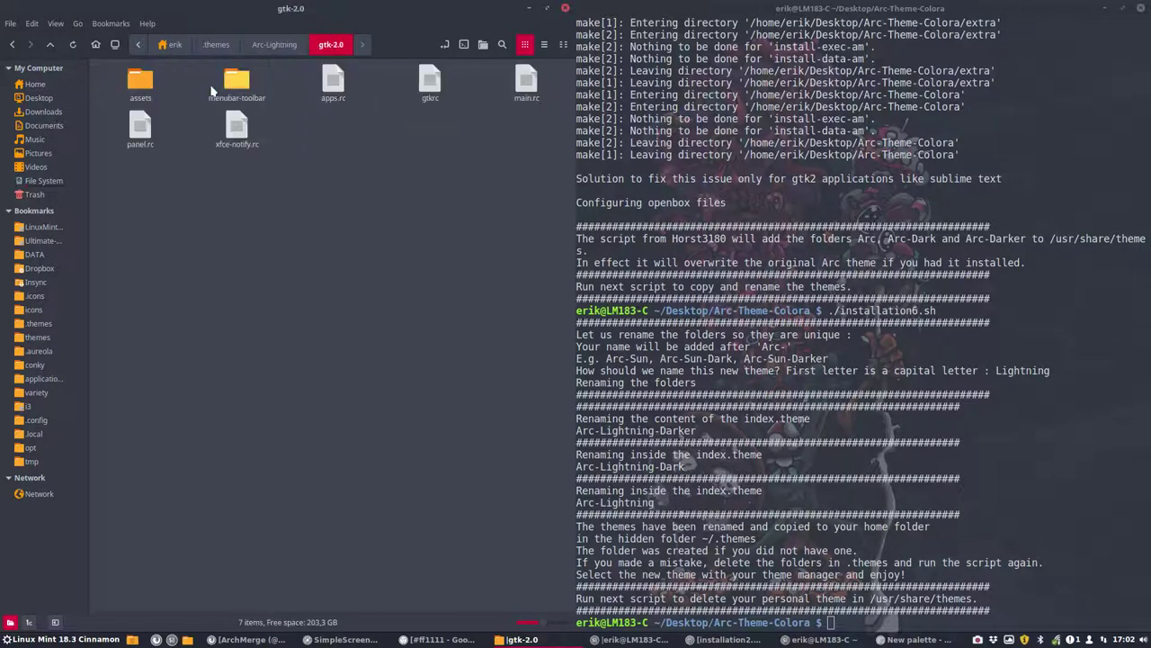
pyautogui.doubleClick(144, 86)
pyautogui.scroll(-5, 363, 481)
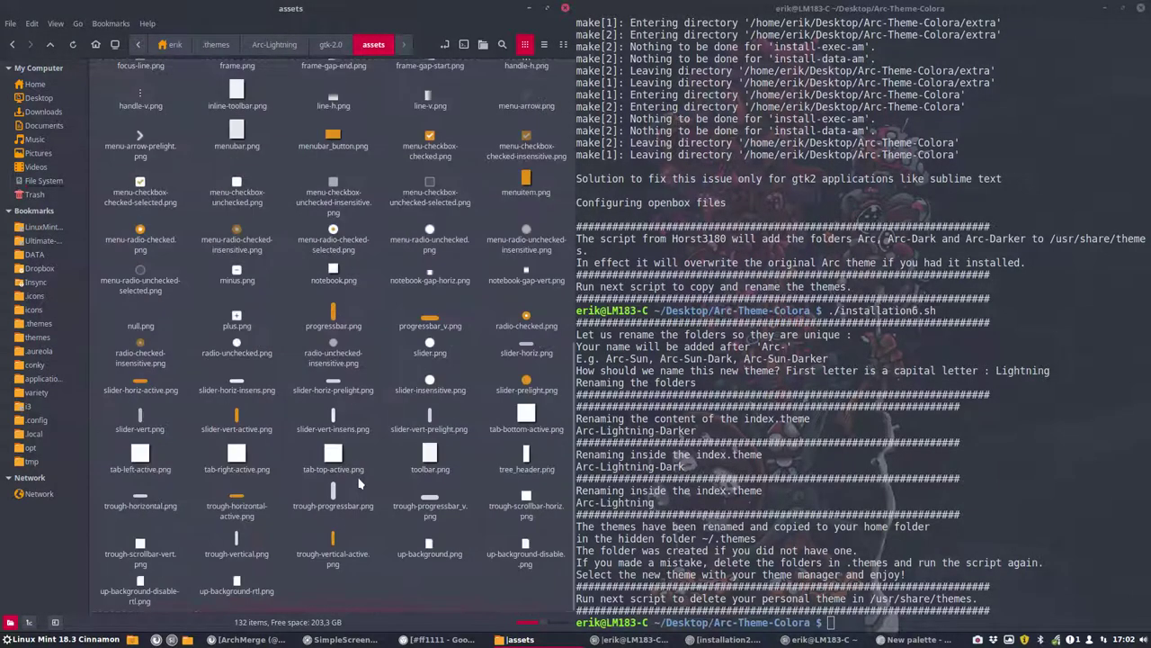
pyautogui.click(214, 45)
pyautogui.moveTo(106, 213); pyautogui.dragTo(361, 239)
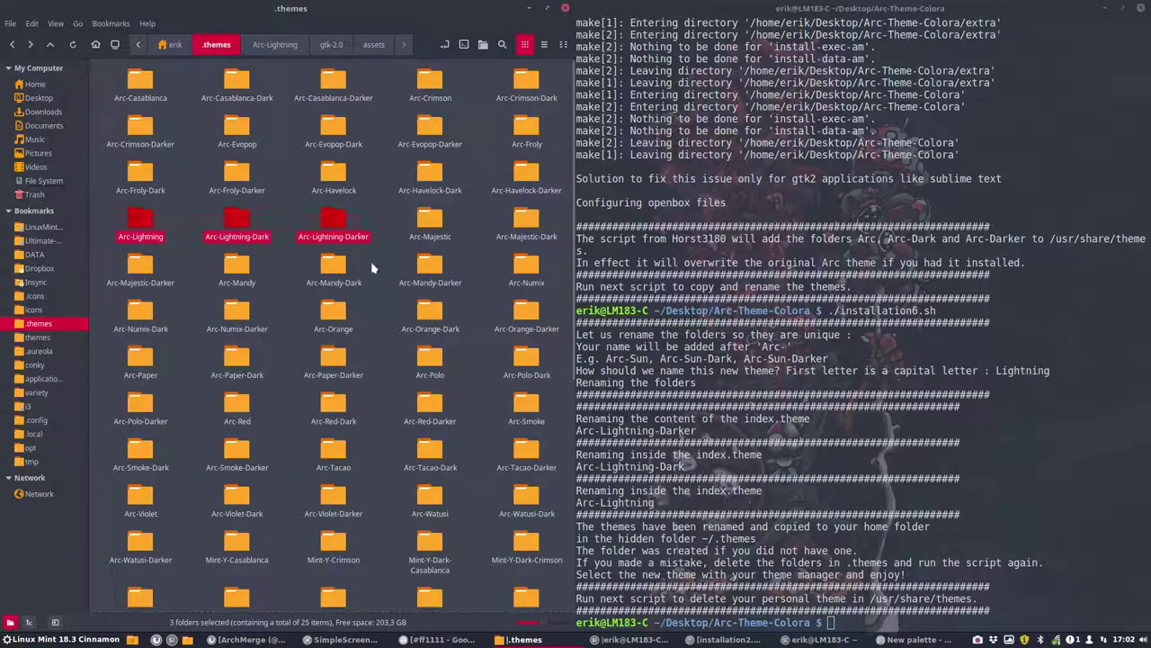
# - Run ./installation7.sh in the terminal to remove the personal Arc themes from /usr/share/themes
pyautogui.click(904, 559)
pyautogui.press('Up')
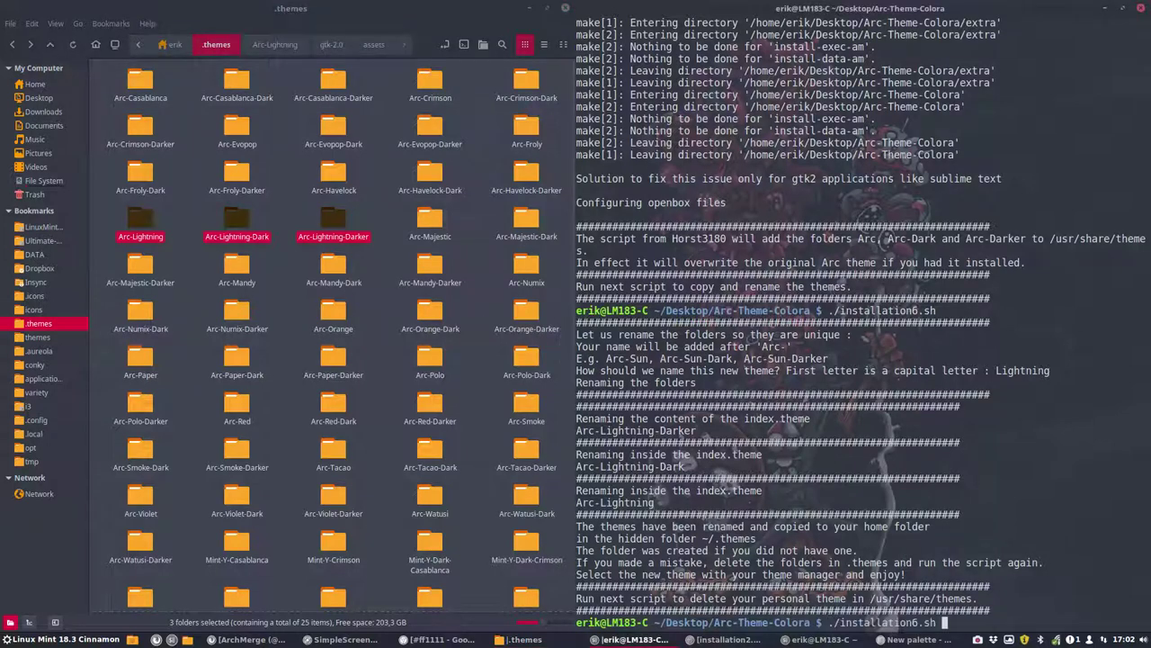
pyautogui.press('Down')
pyautogui.write('./inst')
pyautogui.press('Tab')
pyautogui.write('7')
pyautogui.press('Tab')
pyautogui.press('Return')
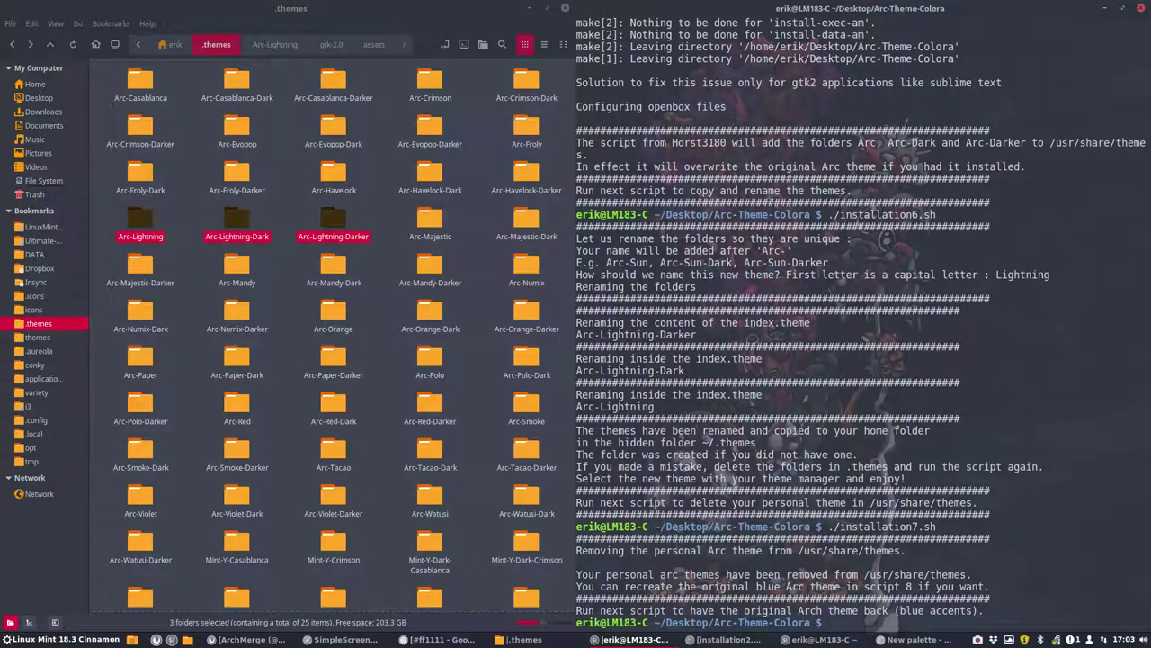
# - Run ./installation8.sh in the terminal to reinstall the original blue Arc theme
pyautogui.moveTo(912, 550); pyautogui.dragTo(582, 550)
pyautogui.click(908, 610)
pyautogui.write('./8')
pyautogui.write('installation')
pyautogui.write('8')
pyautogui.press('Tab')
pyautogui.press('Return')
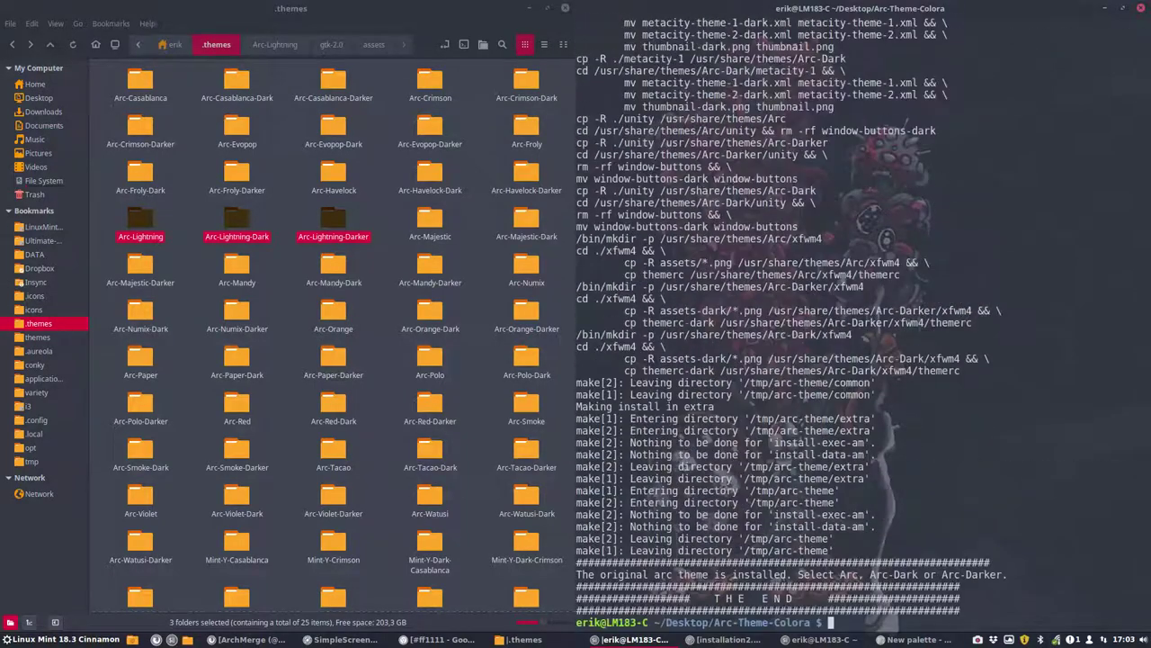
# - Find and highlight the line in the installation output that states which GNOME version is being built for
pyautogui.scroll(8, 919, 368)
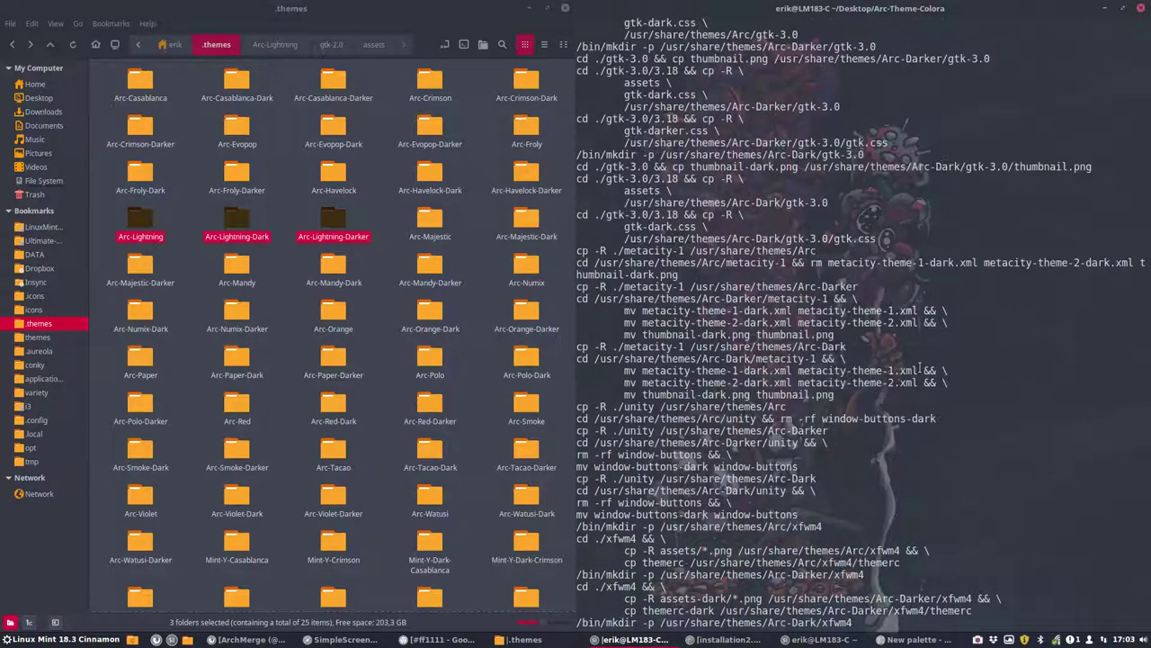
pyautogui.scroll(20, 919, 369)
pyautogui.scroll(-8, 920, 369)
pyautogui.scroll(2, 919, 367)
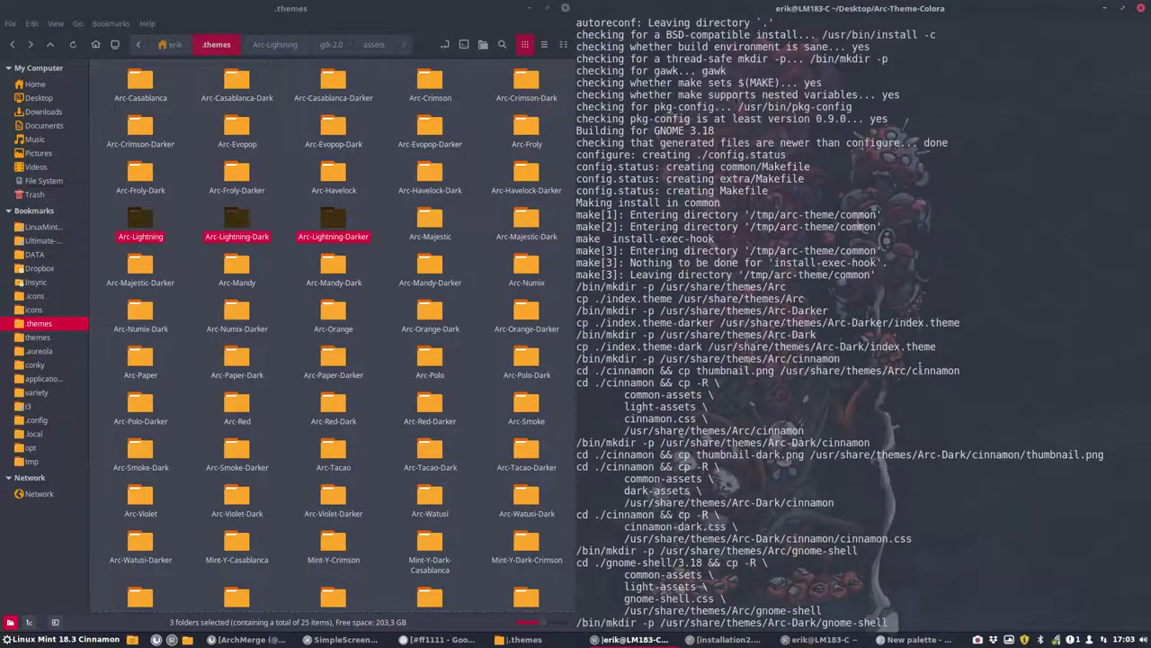
pyautogui.moveTo(722, 131); pyautogui.dragTo(575, 131)
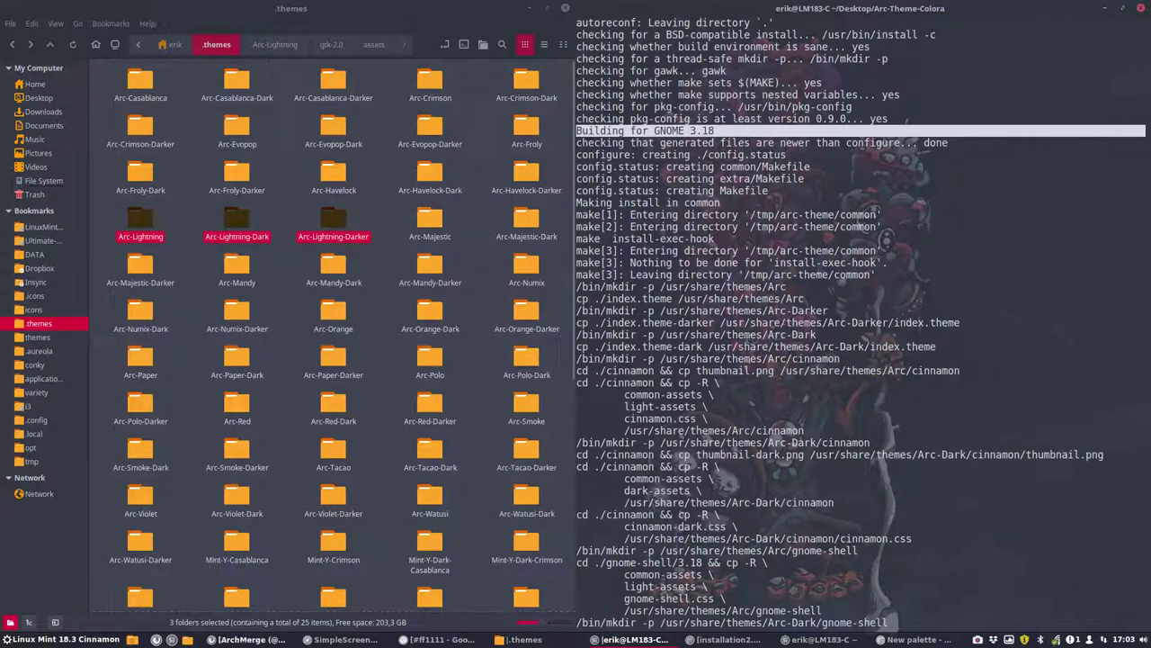
# - Open the Themes settings and set the window borders, controls and desktop to Arc-Lightning-Dark
pyautogui.click(110, 640)
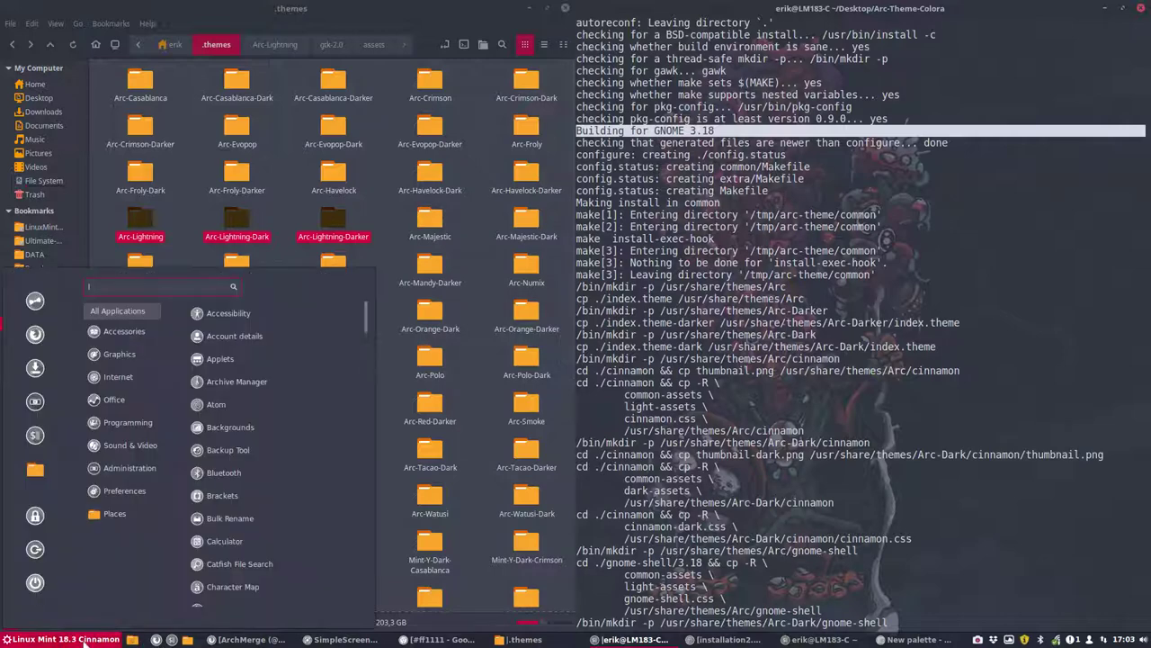
pyautogui.click(34, 302)
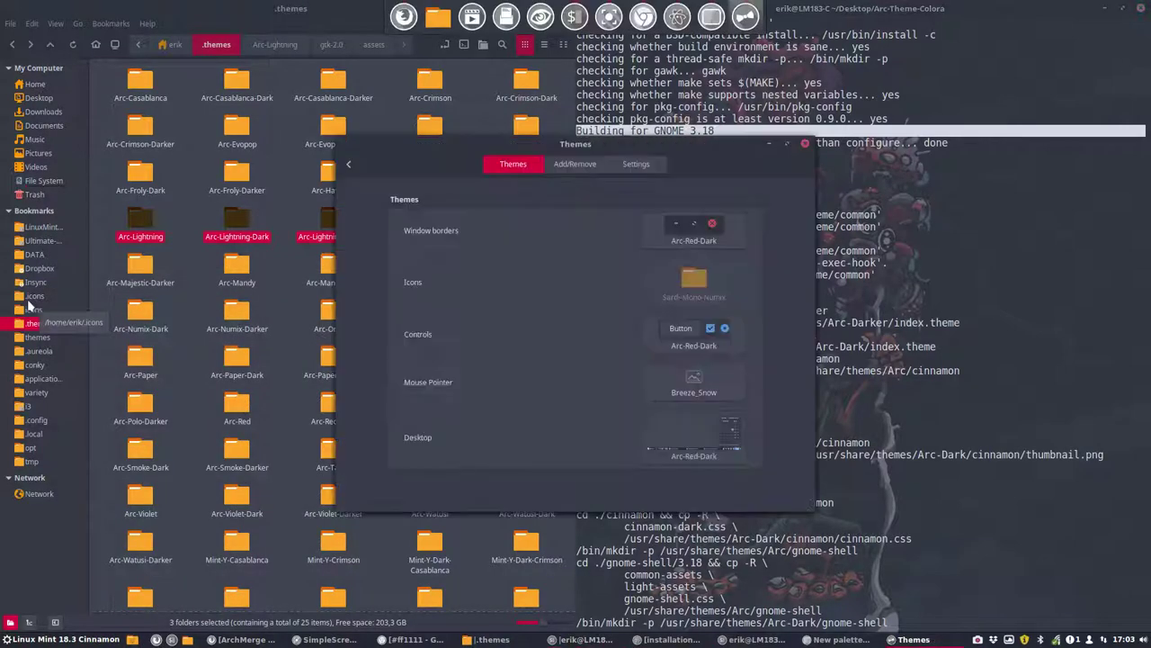
pyautogui.click(673, 232)
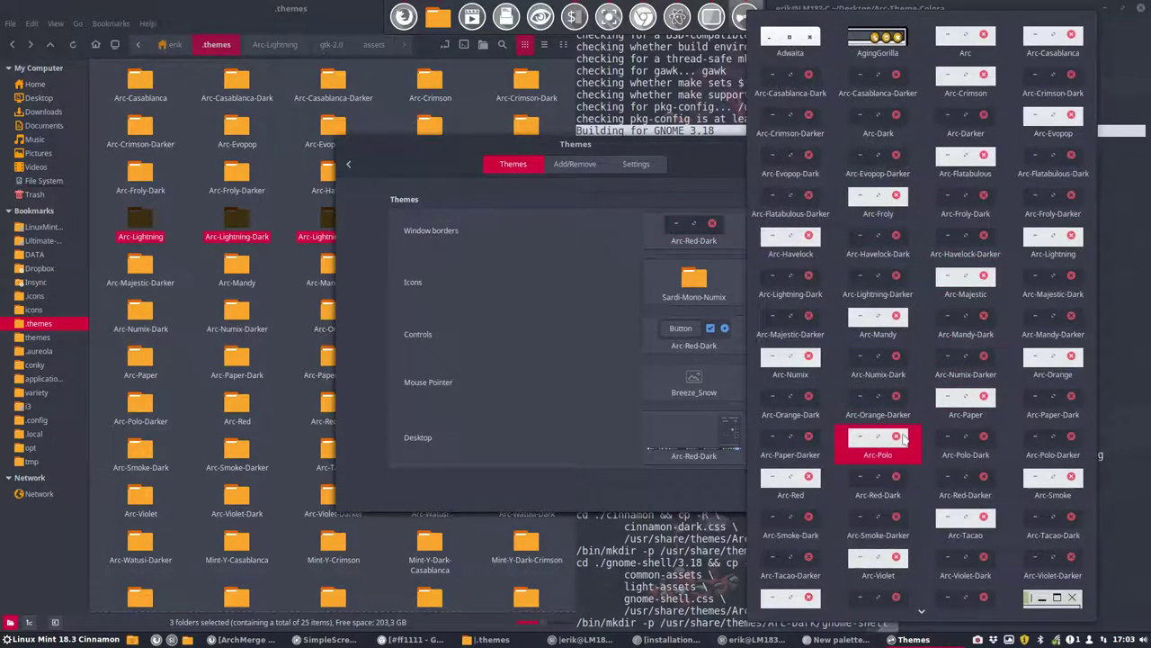
pyautogui.click(813, 288)
pyautogui.click(697, 331)
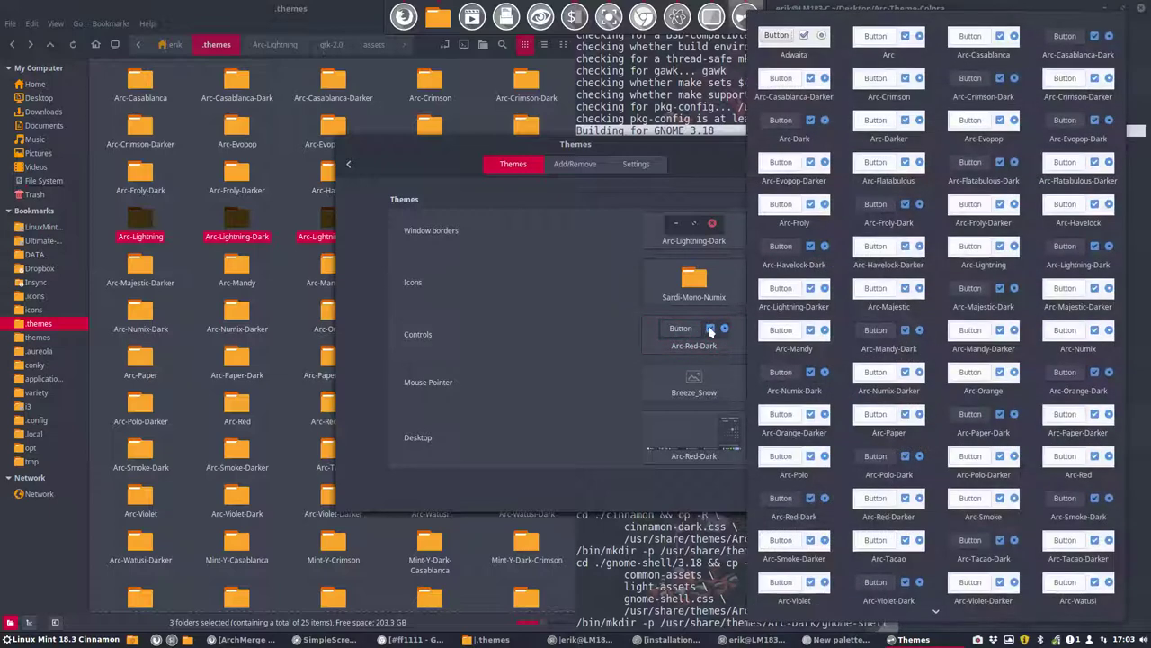
pyautogui.click(1058, 259)
pyautogui.click(699, 382)
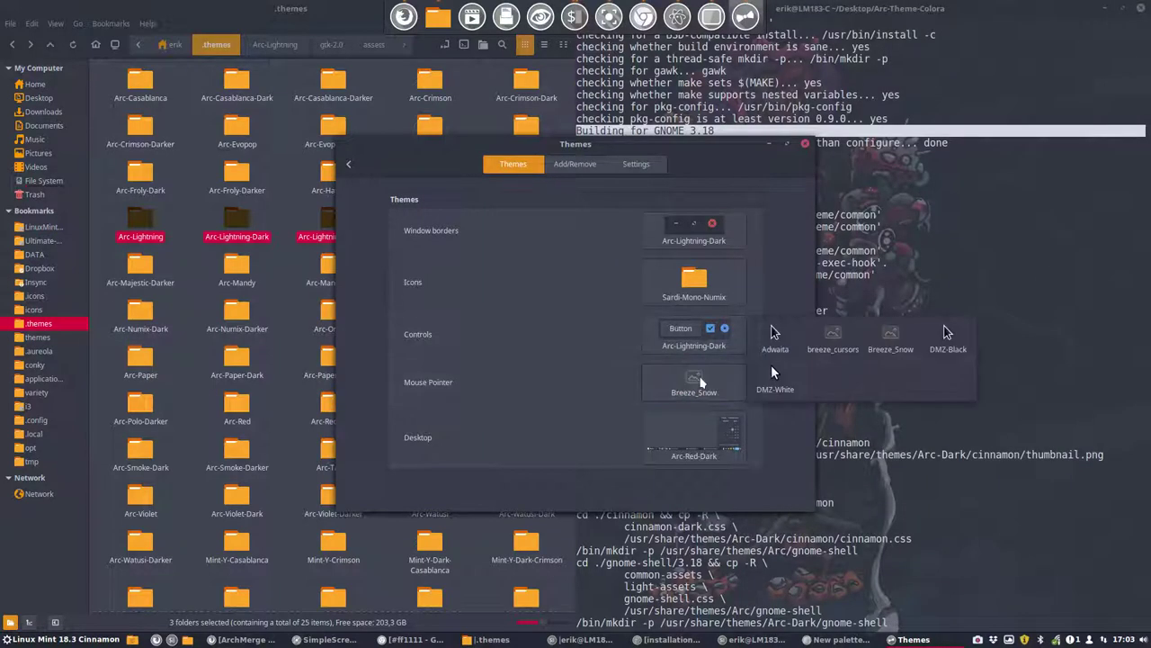
pyautogui.click(689, 441)
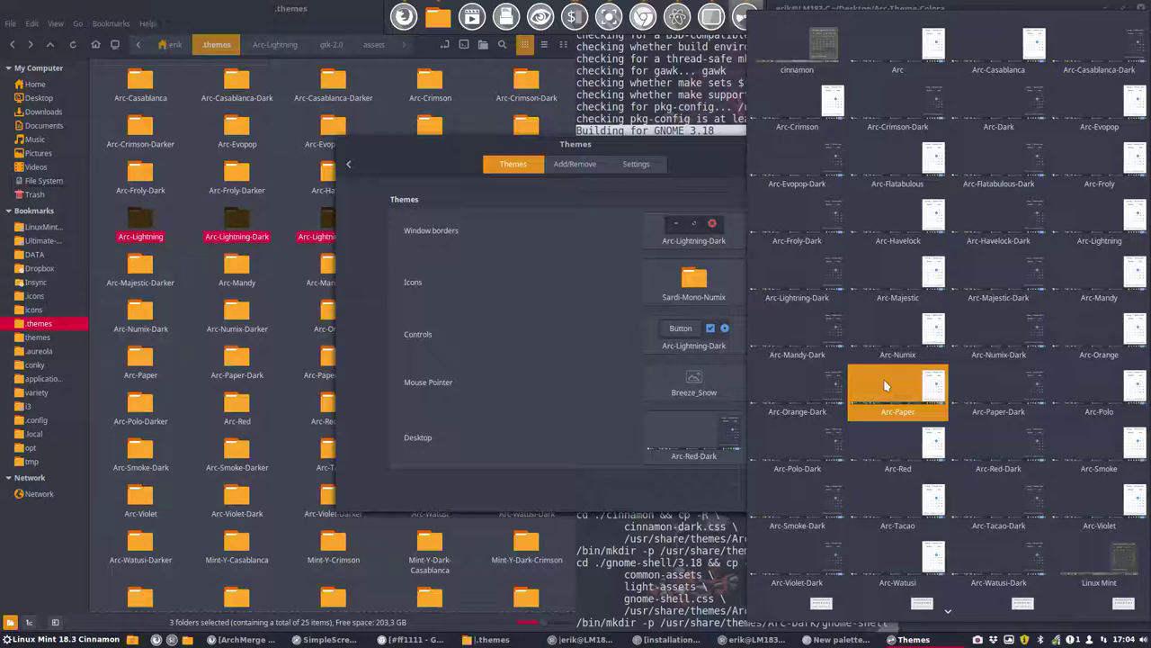
pyautogui.click(809, 283)
# - Check the Arc-Lightning-Dark accent colour in the application menu, the .themes folder window and the desktop
pyautogui.click(86, 639)
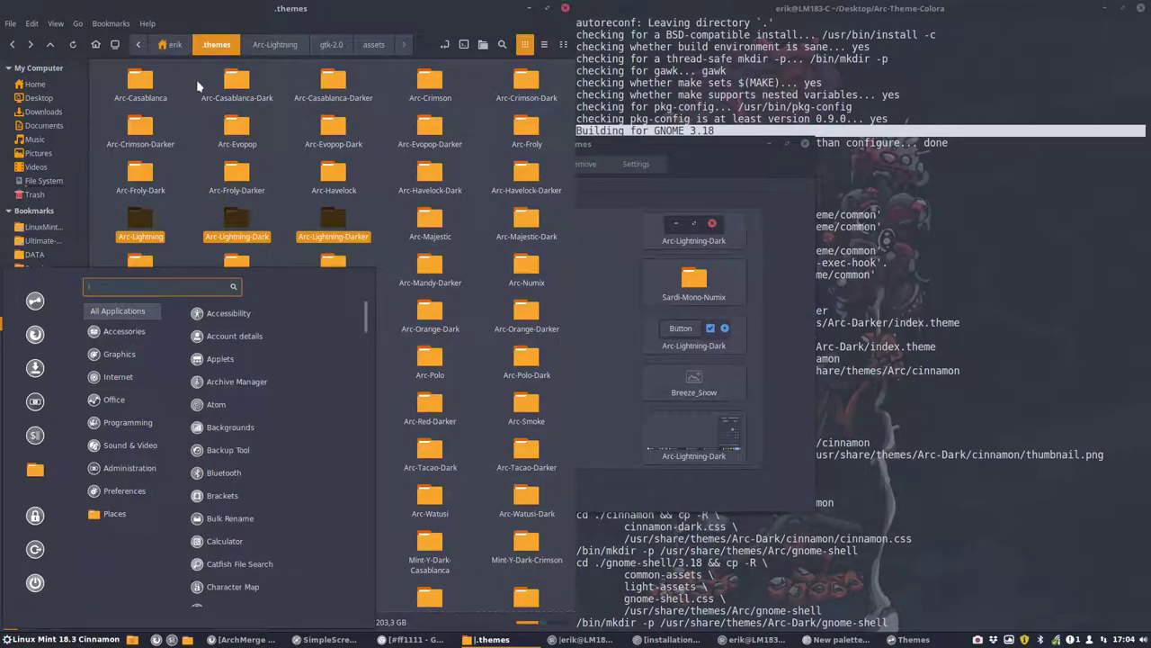
pyautogui.click(238, 34)
pyautogui.click(32, 23)
pyautogui.press('super+d')
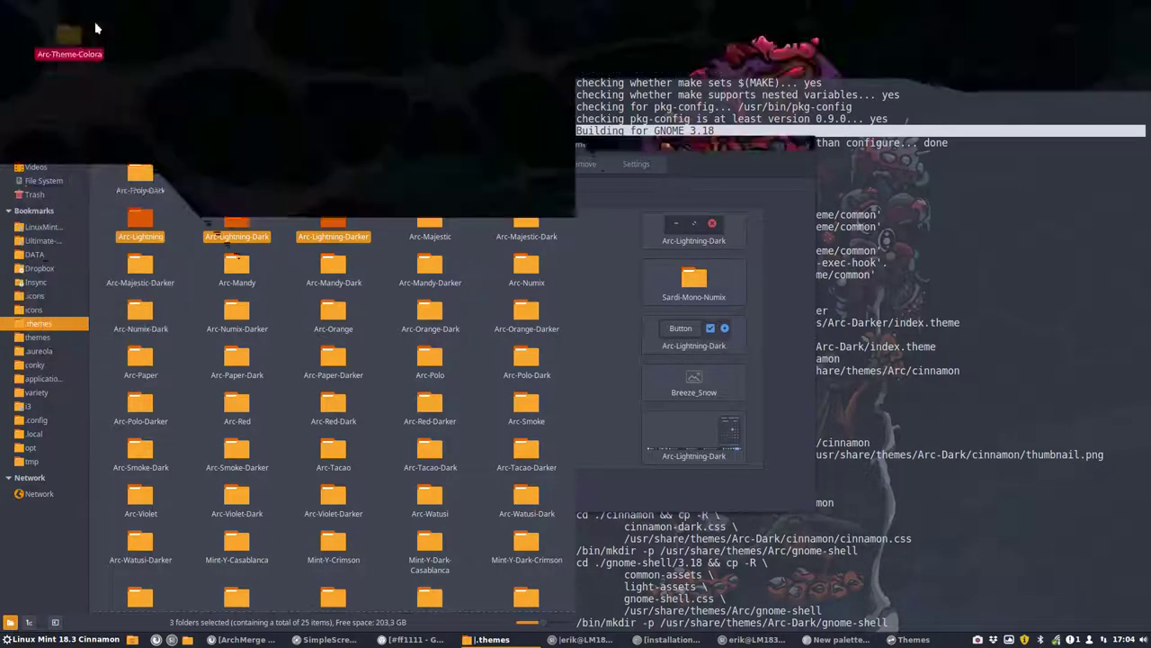
pyautogui.click(115, 25)
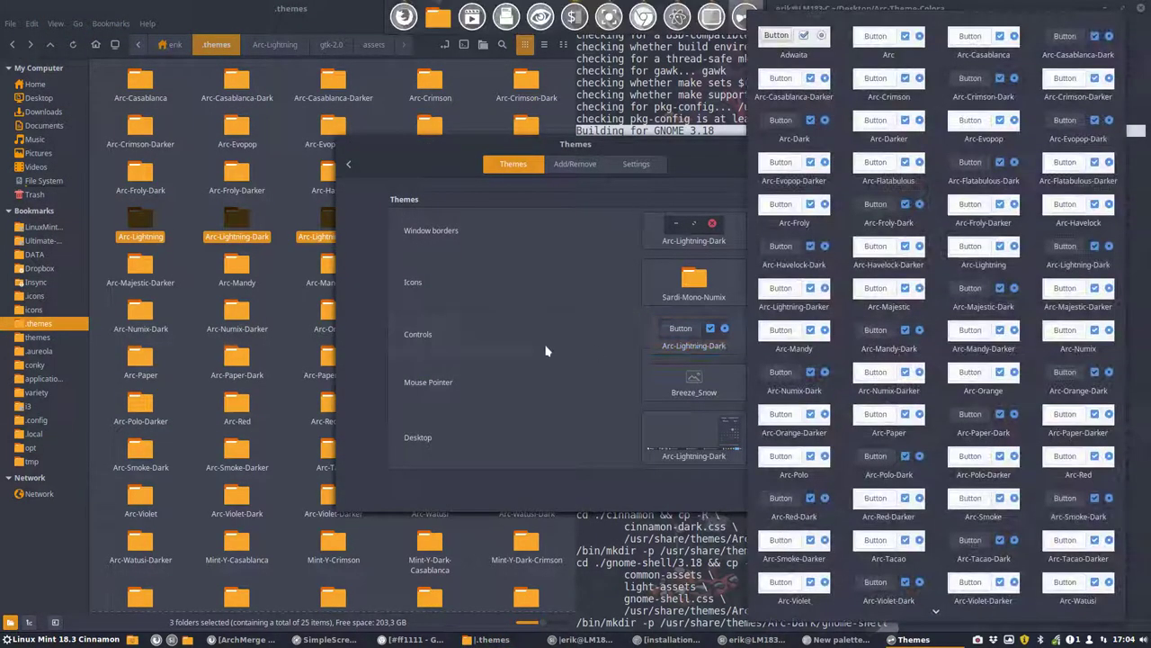
# - Switch the controls and the window borders to the light Arc-Lightning theme
pyautogui.click(670, 352)
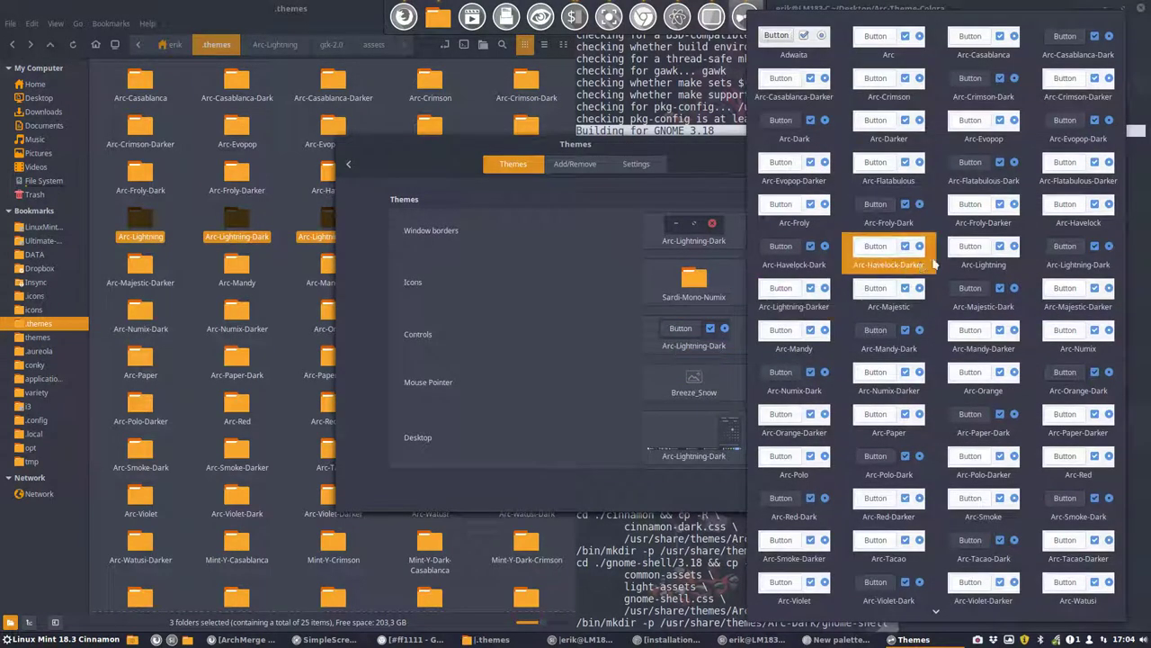
pyautogui.click(998, 250)
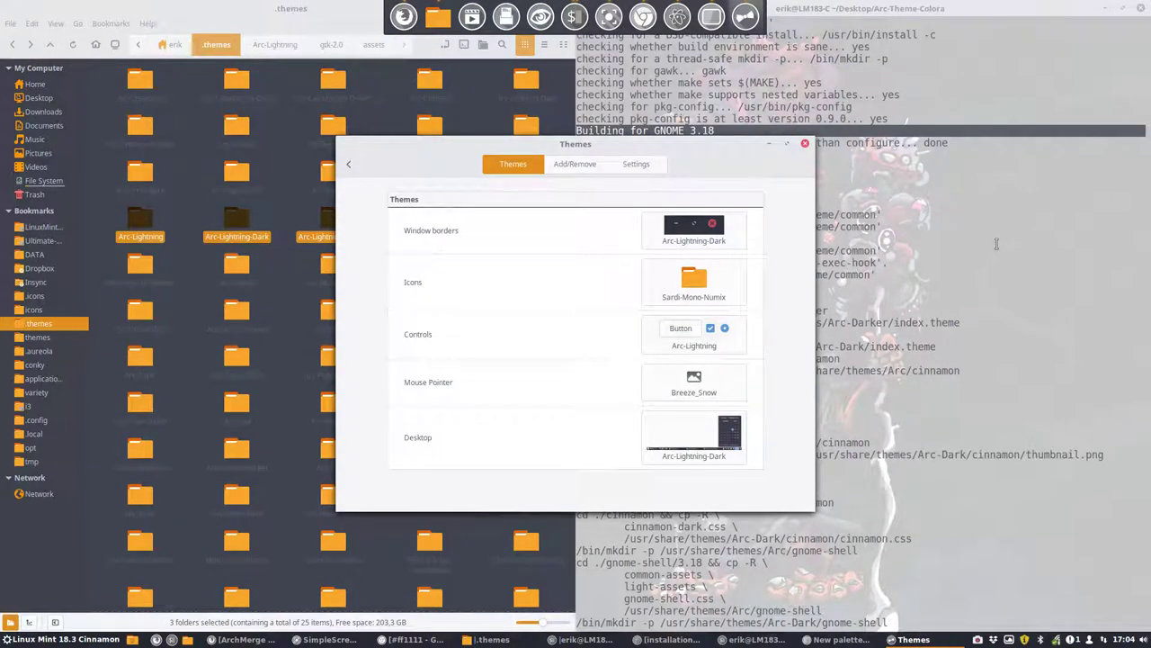
pyautogui.click(694, 336)
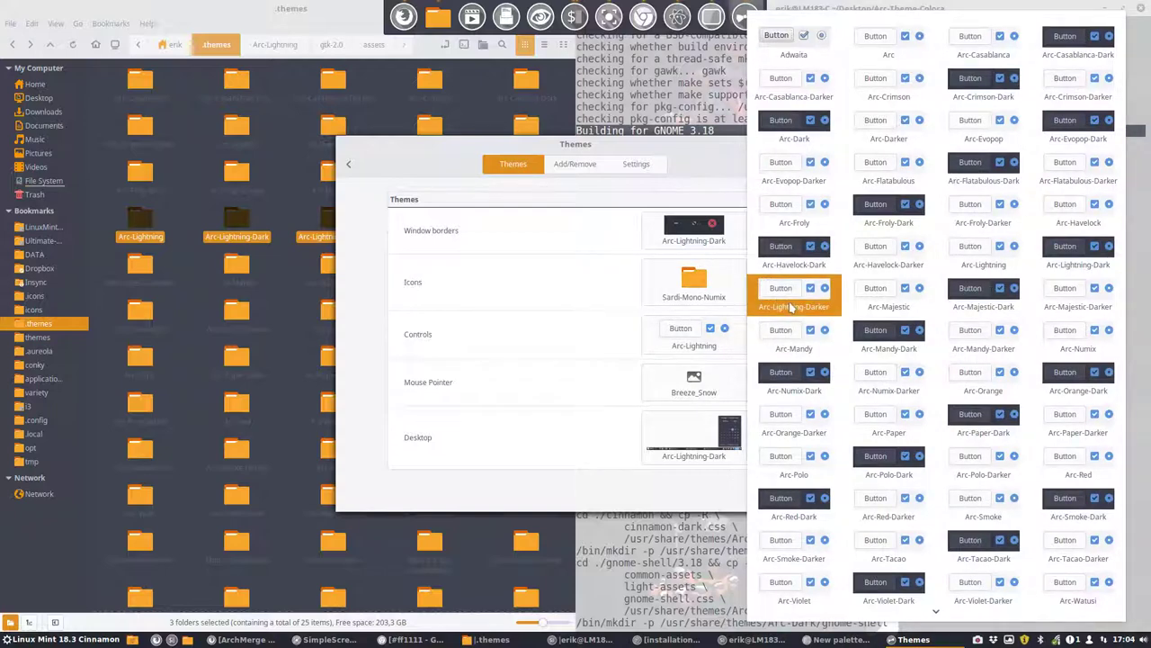
pyautogui.click(986, 258)
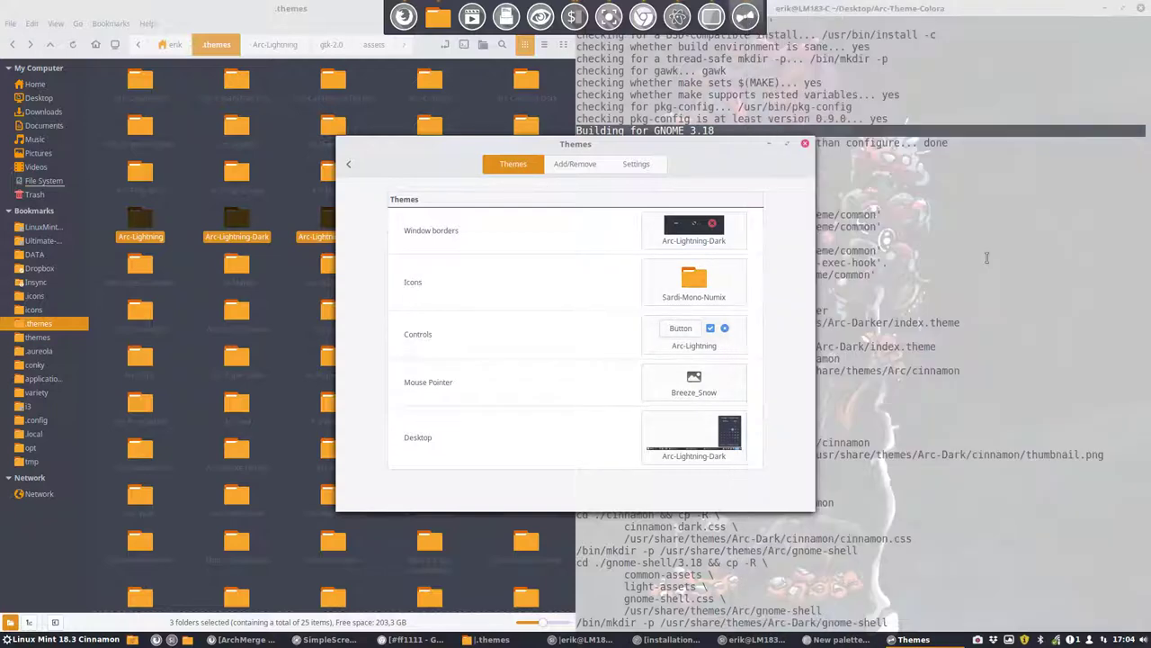
pyautogui.click(707, 239)
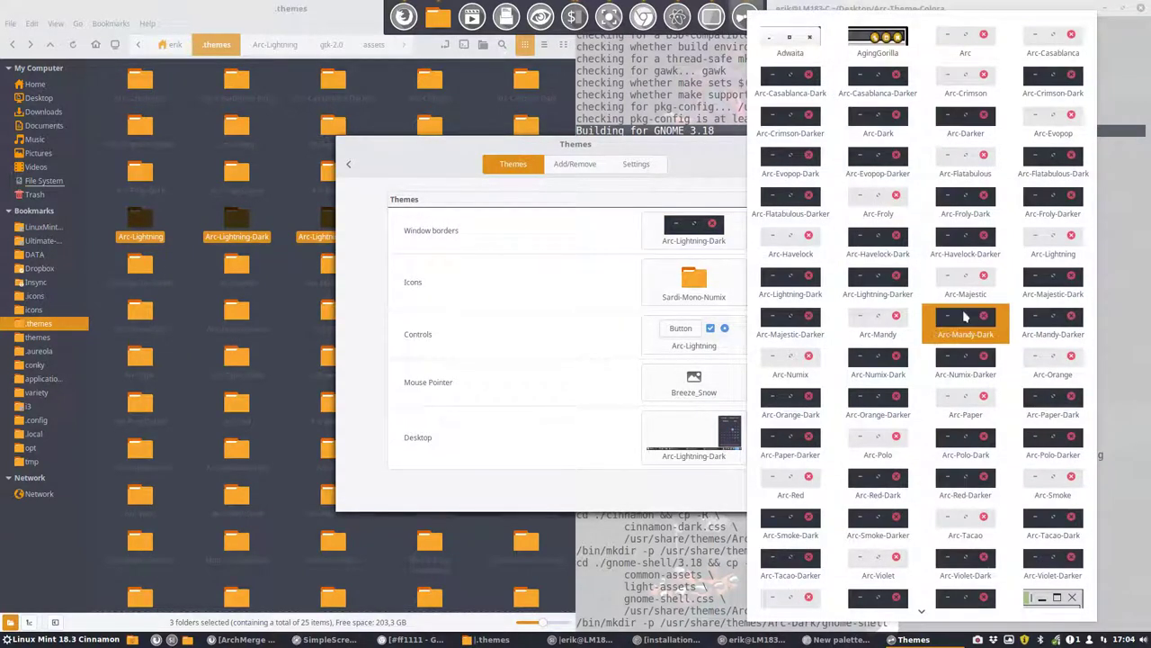
pyautogui.click(1019, 243)
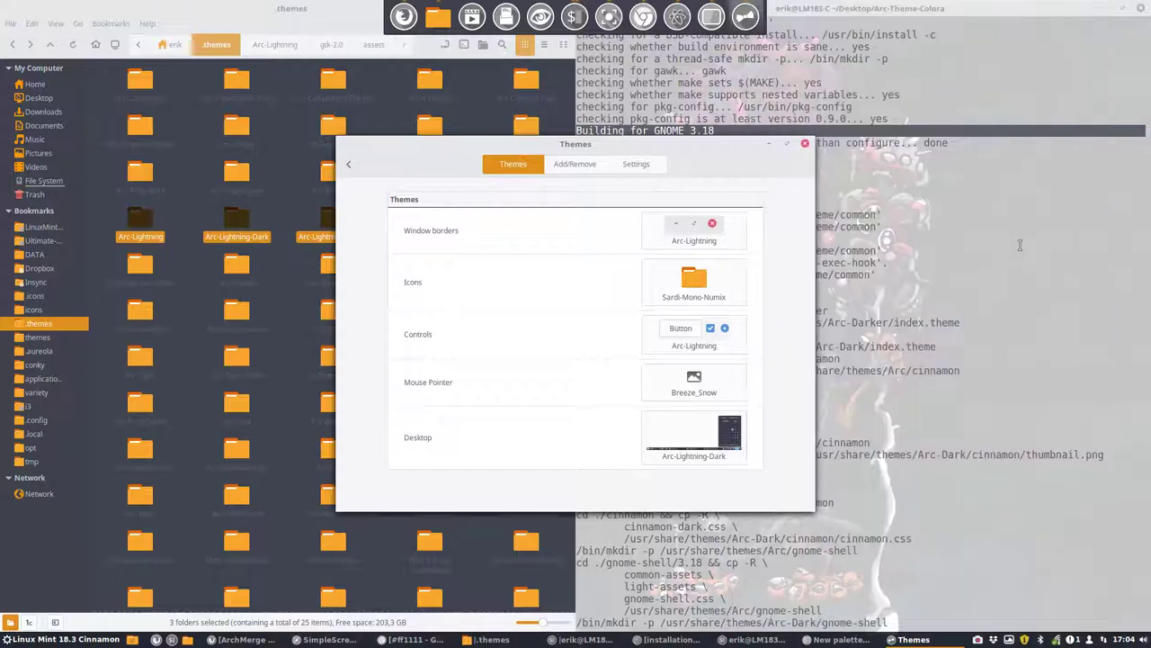
# - Close the .themes folder window and open a Home folder window beside the Themes settings to inspect the light theme
pyautogui.moveTo(535, 144); pyautogui.dragTo(546, 194)
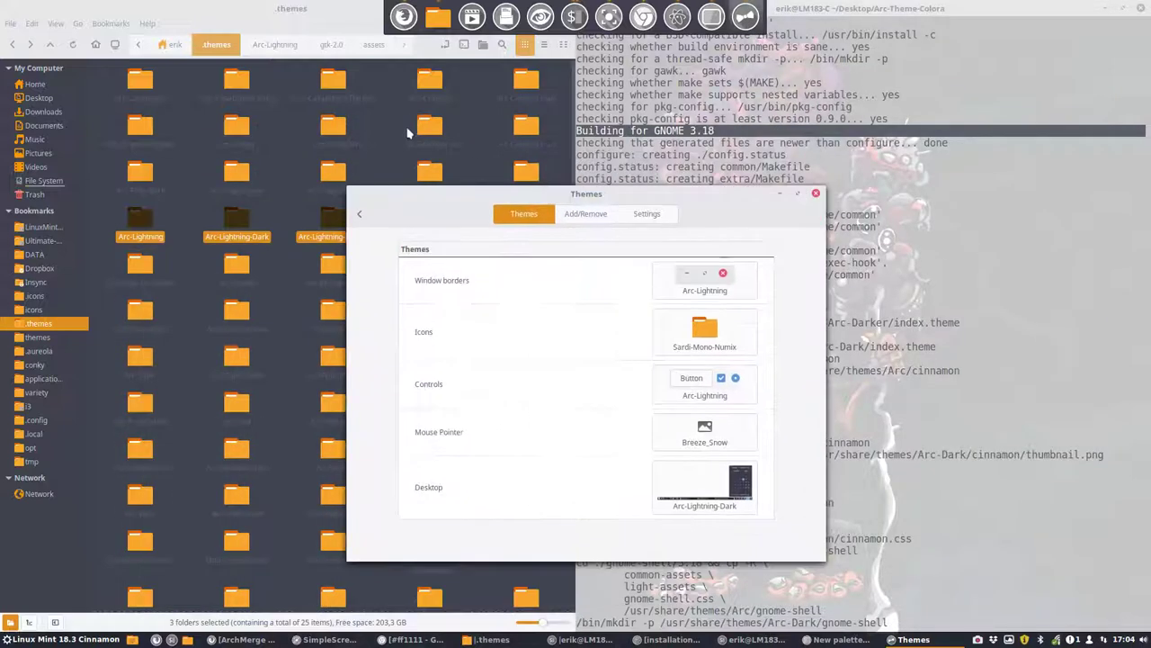
pyautogui.click(256, 7)
pyautogui.moveTo(547, 45); pyautogui.dragTo(568, 86)
pyautogui.click(671, 68)
pyautogui.click(438, 16)
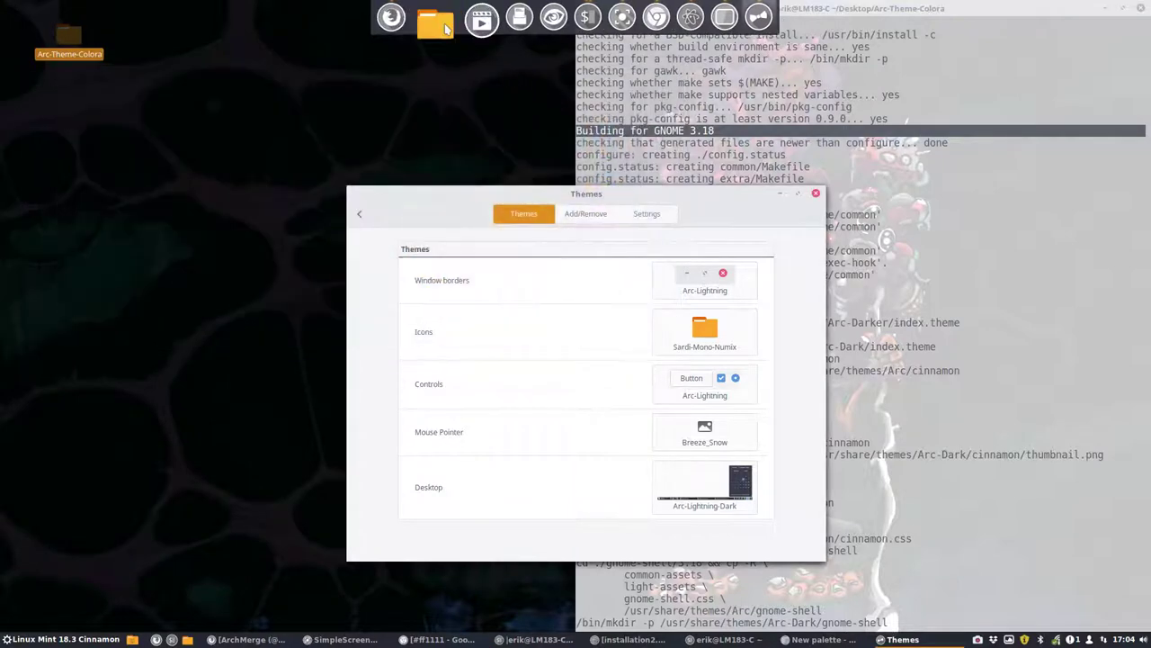
pyautogui.moveTo(570, 181); pyautogui.dragTo(395, 103)
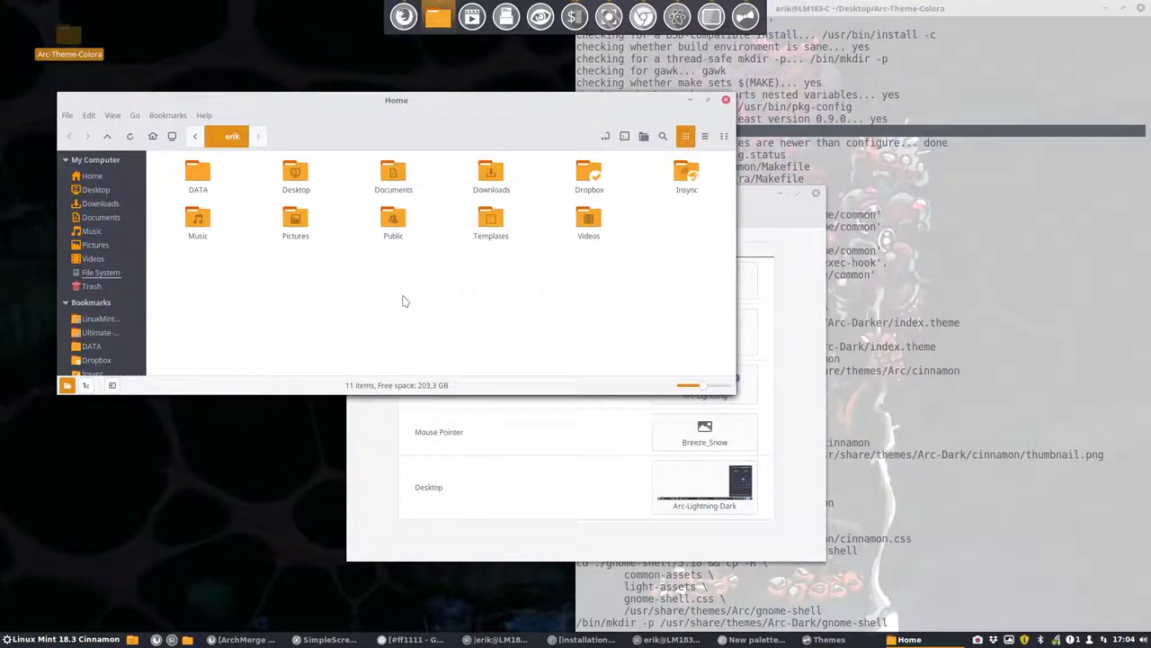
# - Set the controls and the window borders back to Arc-Lightning-Dark
pyautogui.click(766, 381)
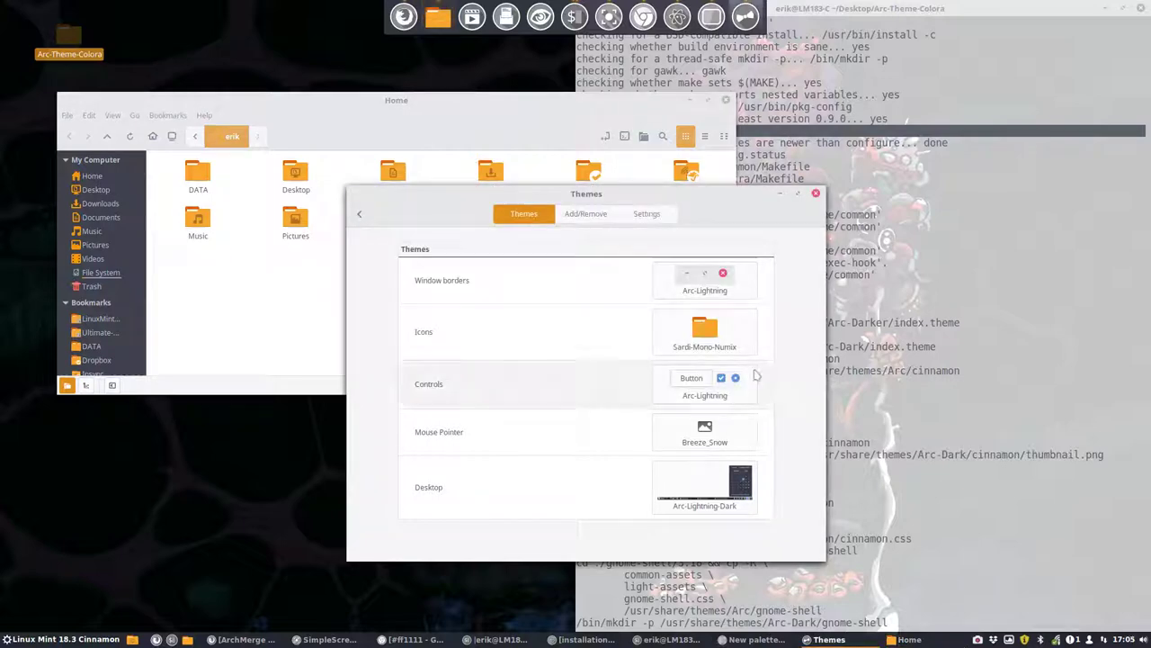
pyautogui.click(707, 394)
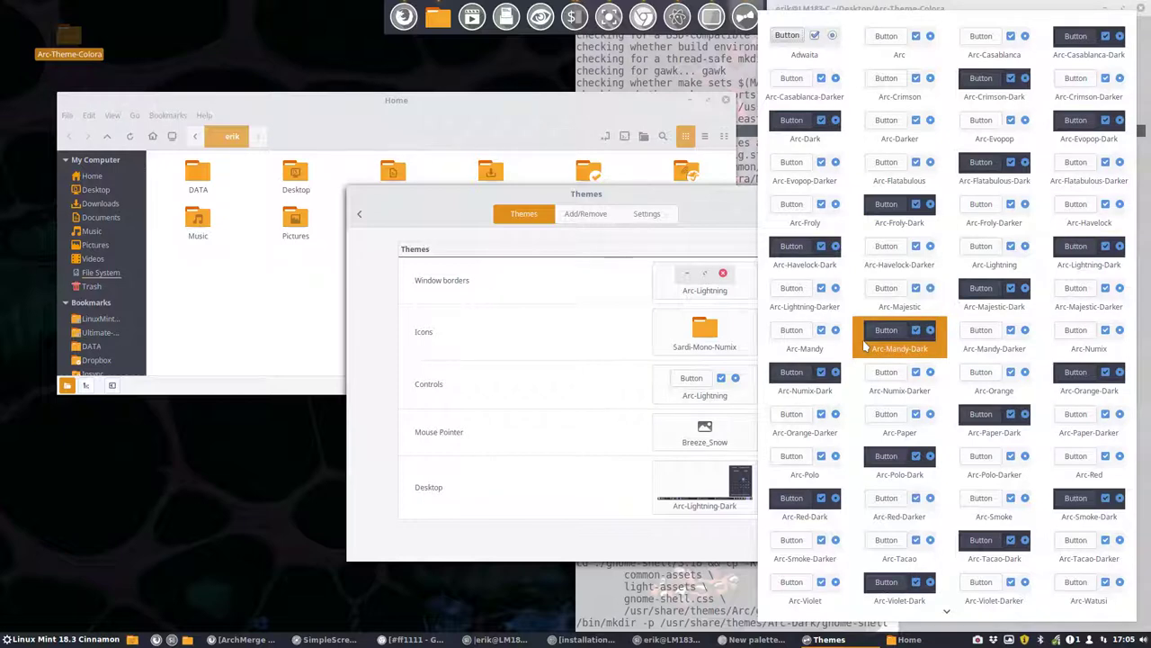
pyautogui.click(1087, 259)
pyautogui.click(719, 286)
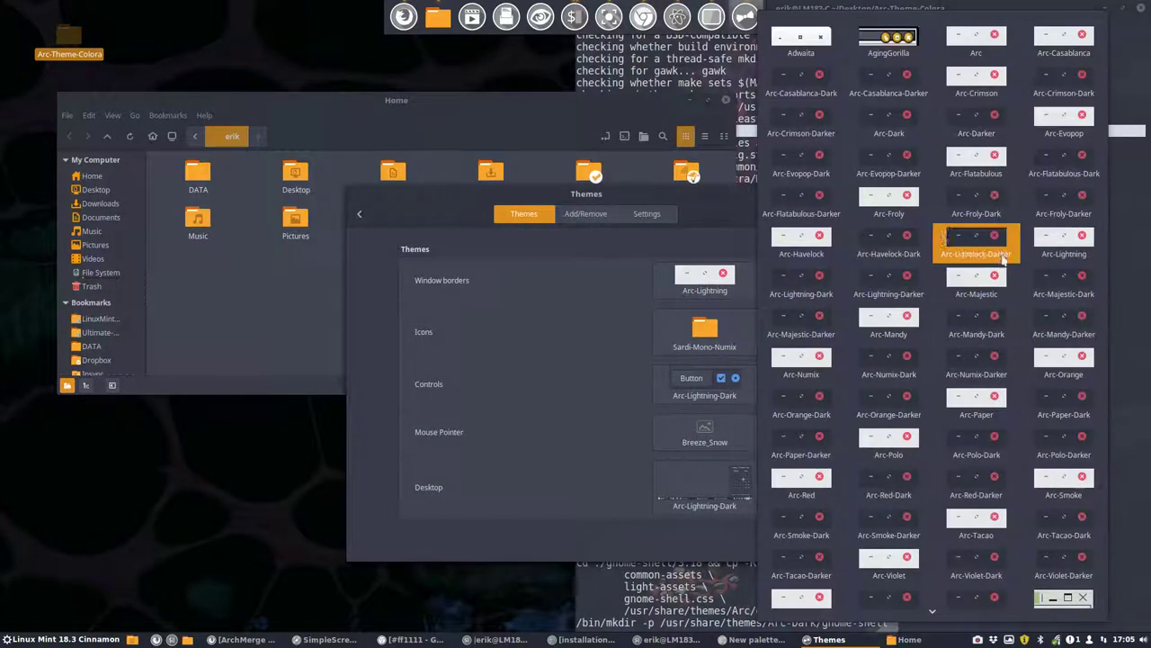
pyautogui.click(804, 284)
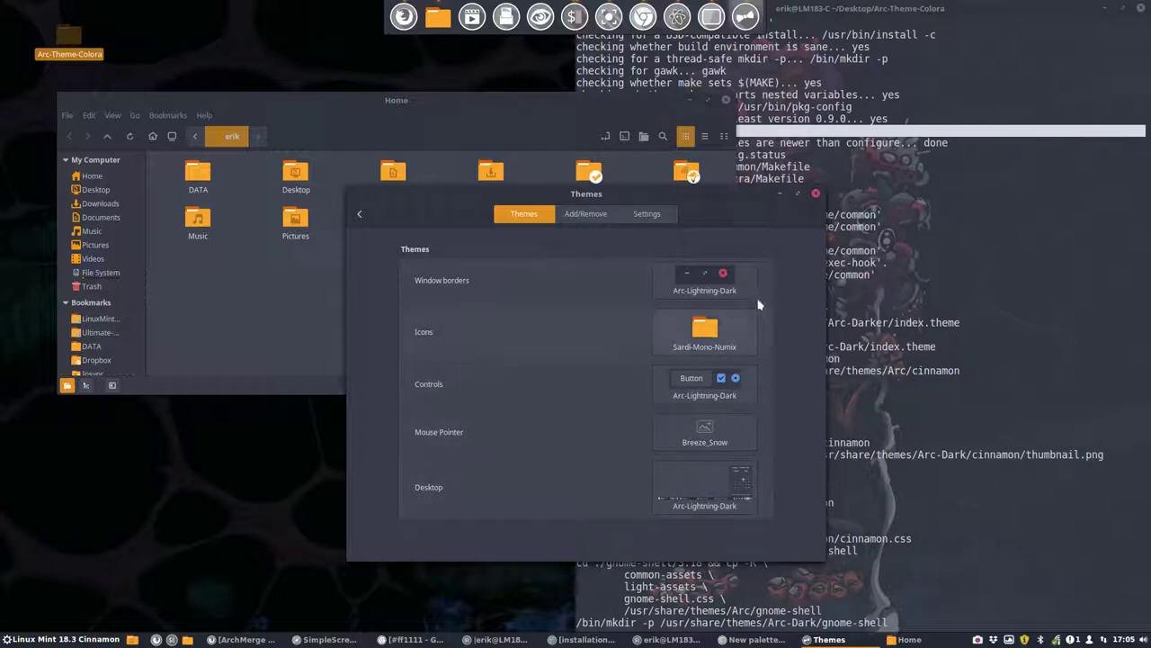
# - Close the Themes settings and reposition the Home folder window to inspect it in the dark theme
pyautogui.click(815, 194)
pyautogui.moveTo(398, 96); pyautogui.dragTo(429, 155)
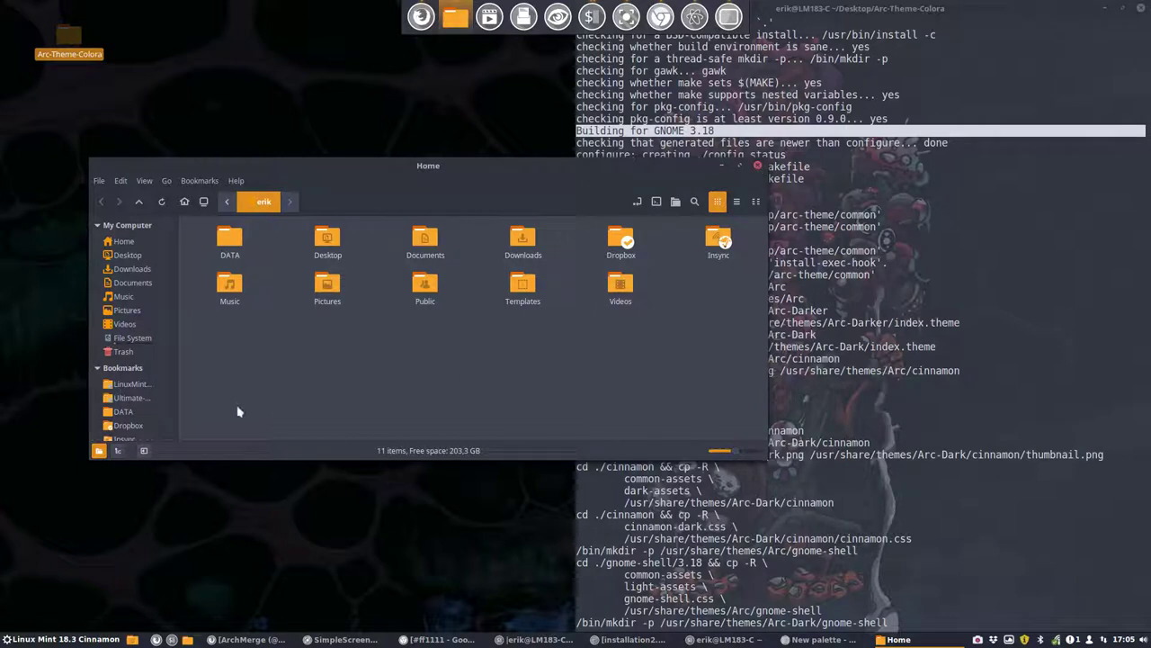
pyautogui.moveTo(425, 166); pyautogui.dragTo(495, 101)
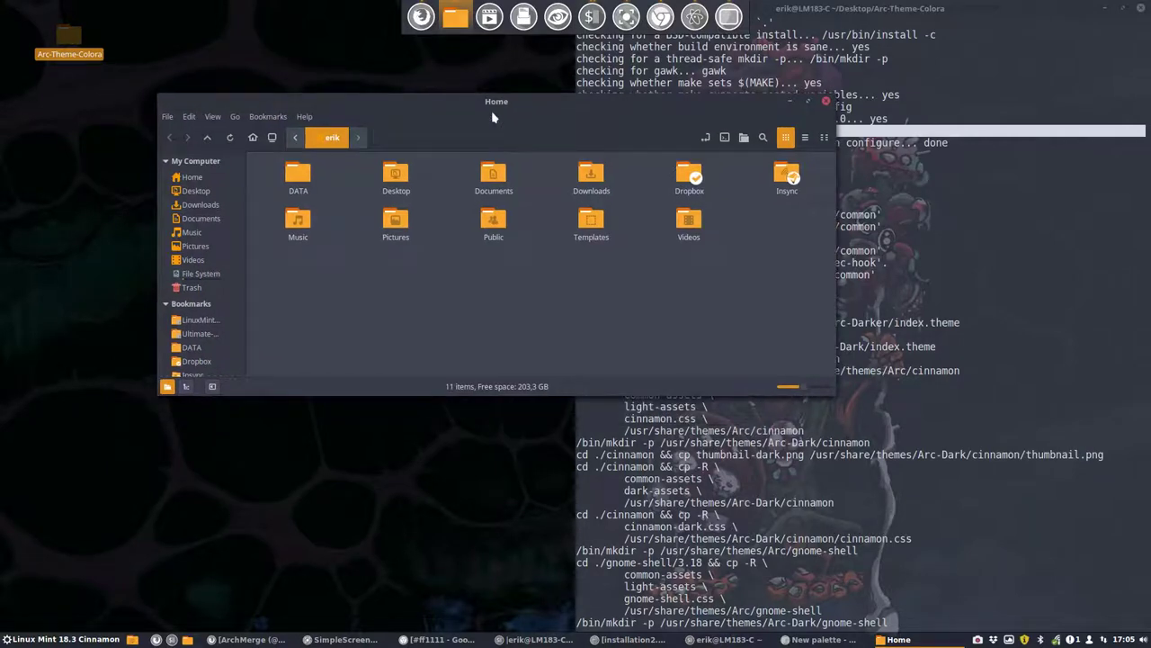